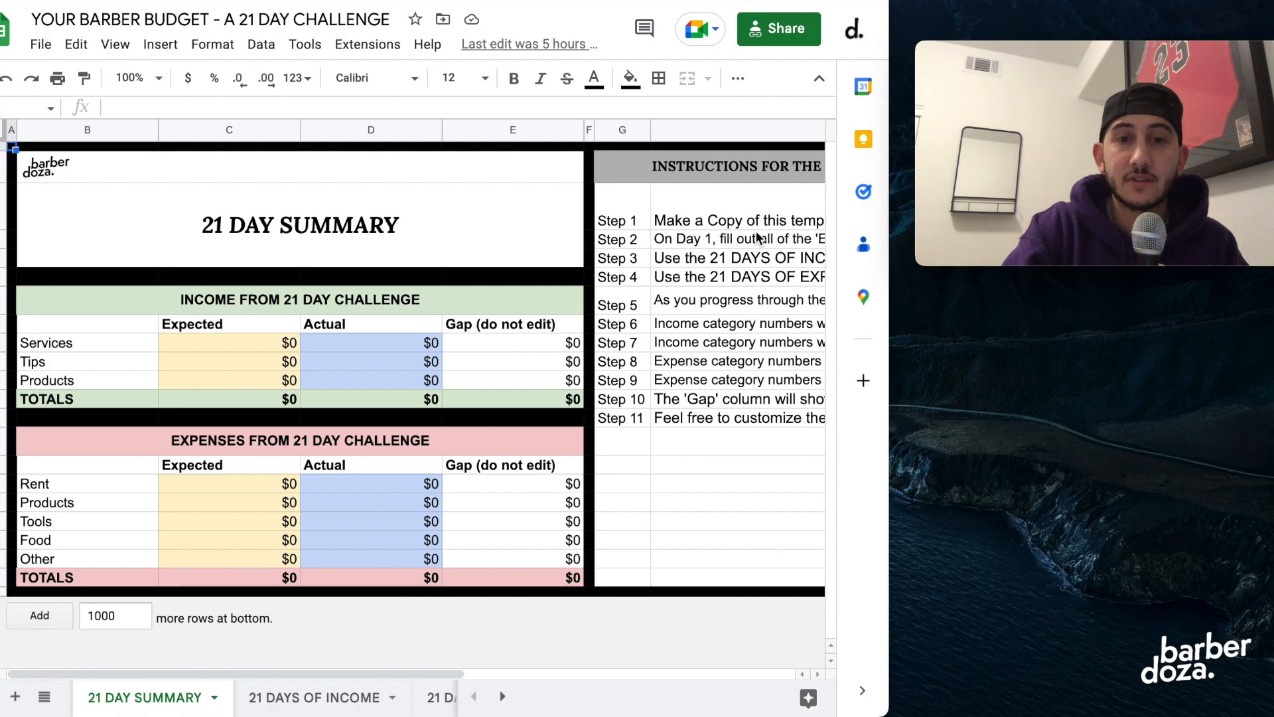
Look over the expected income cells for Services, Tips and Products in the 21 Day Summary.
{"action": "left_click", "coordinate": [203, 345]}
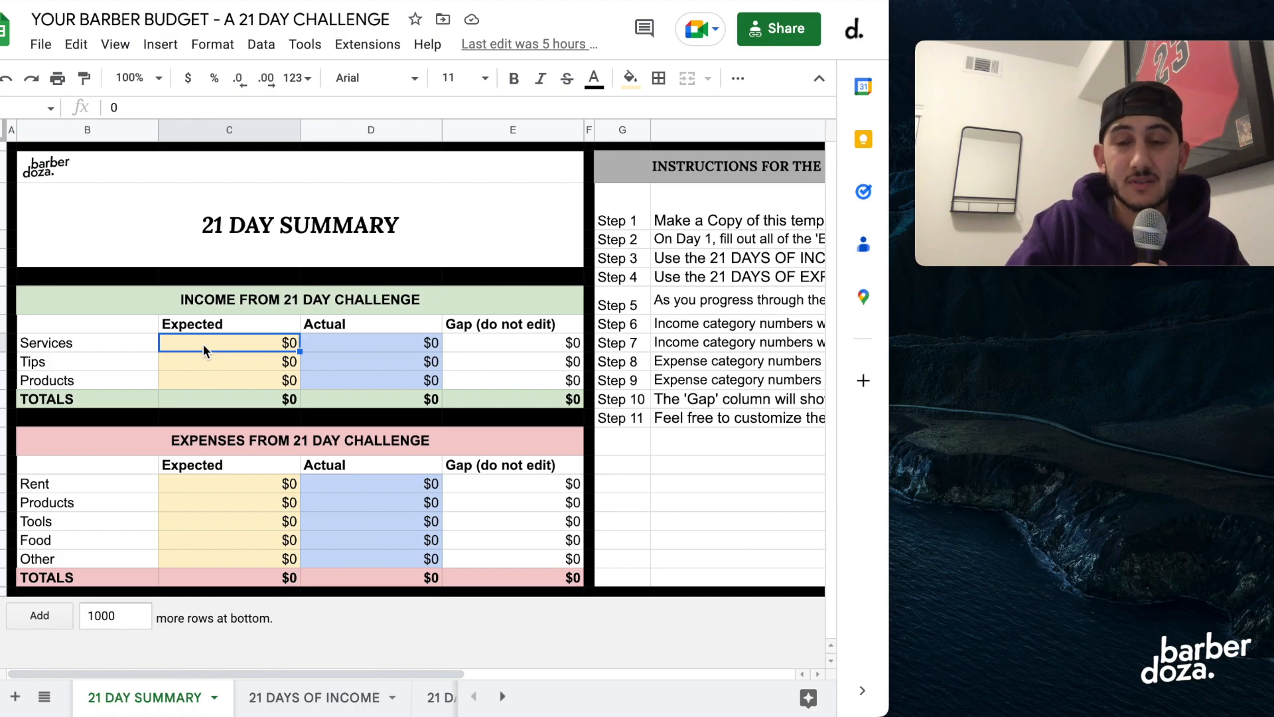
{"action": "key", "text": "Left"}
{"action": "key", "text": "Right"}
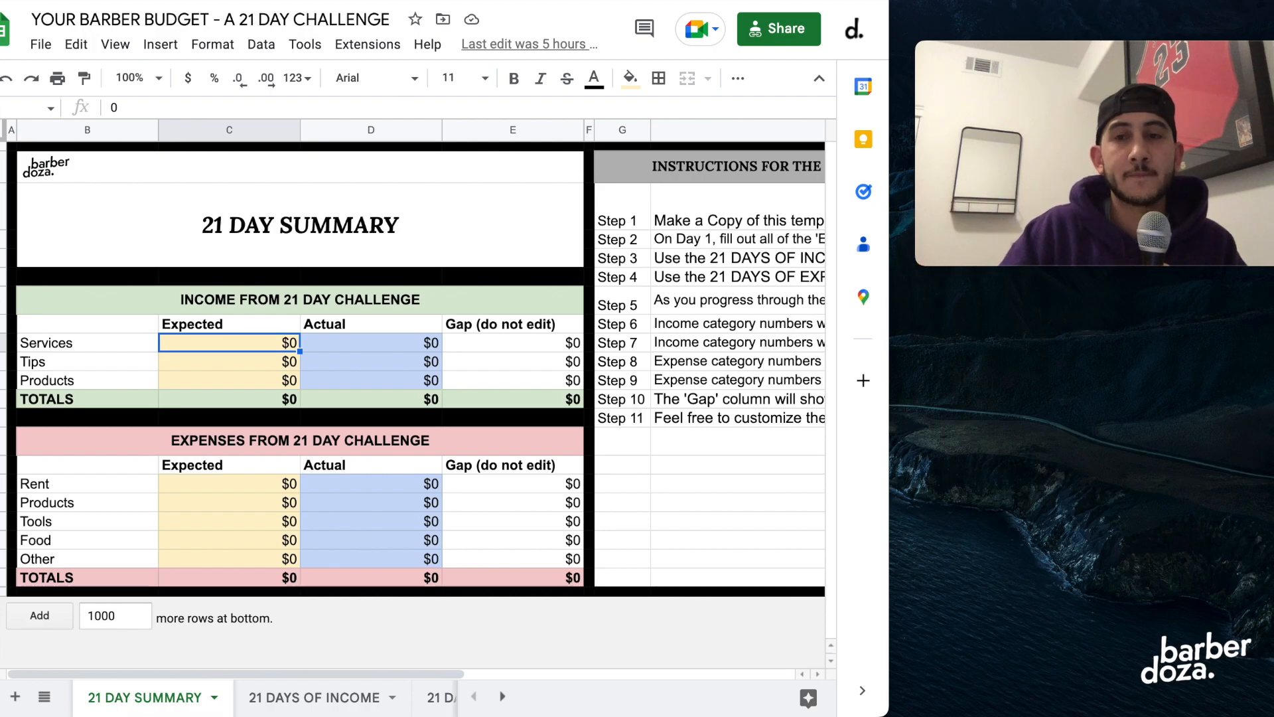
{"action": "left_click", "coordinate": [205, 361]}
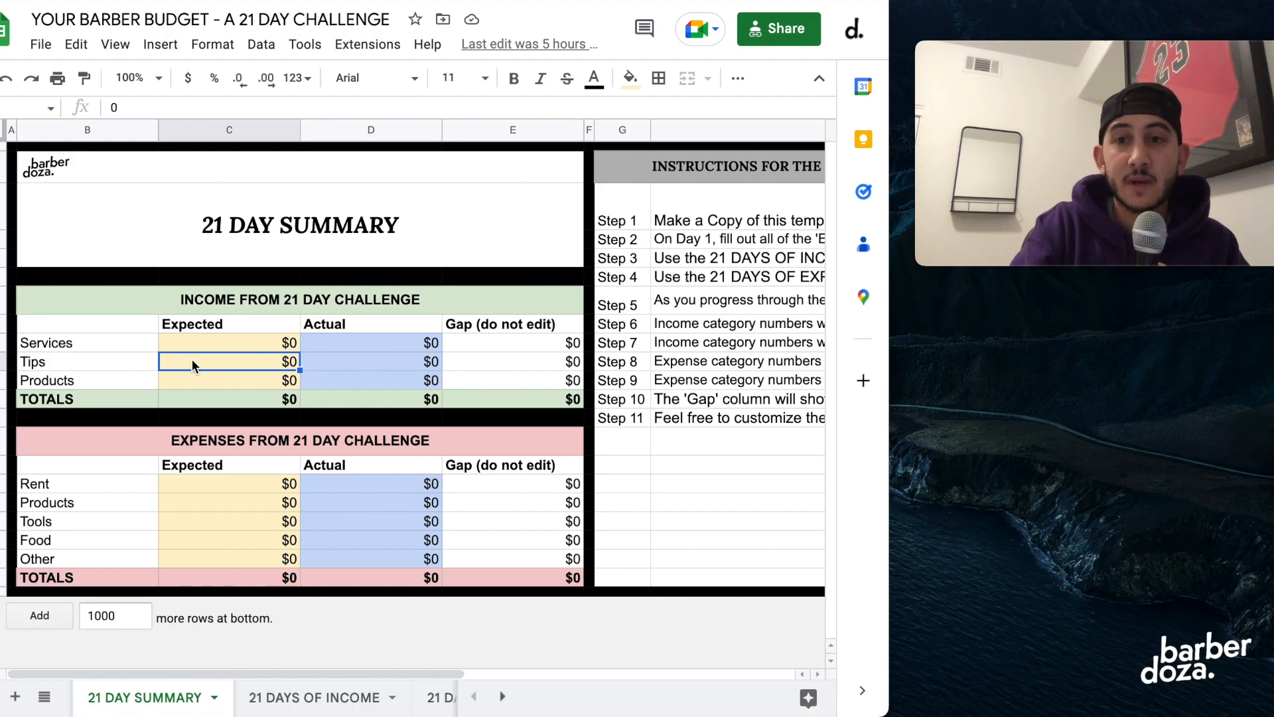
{"action": "left_click", "coordinate": [236, 379]}
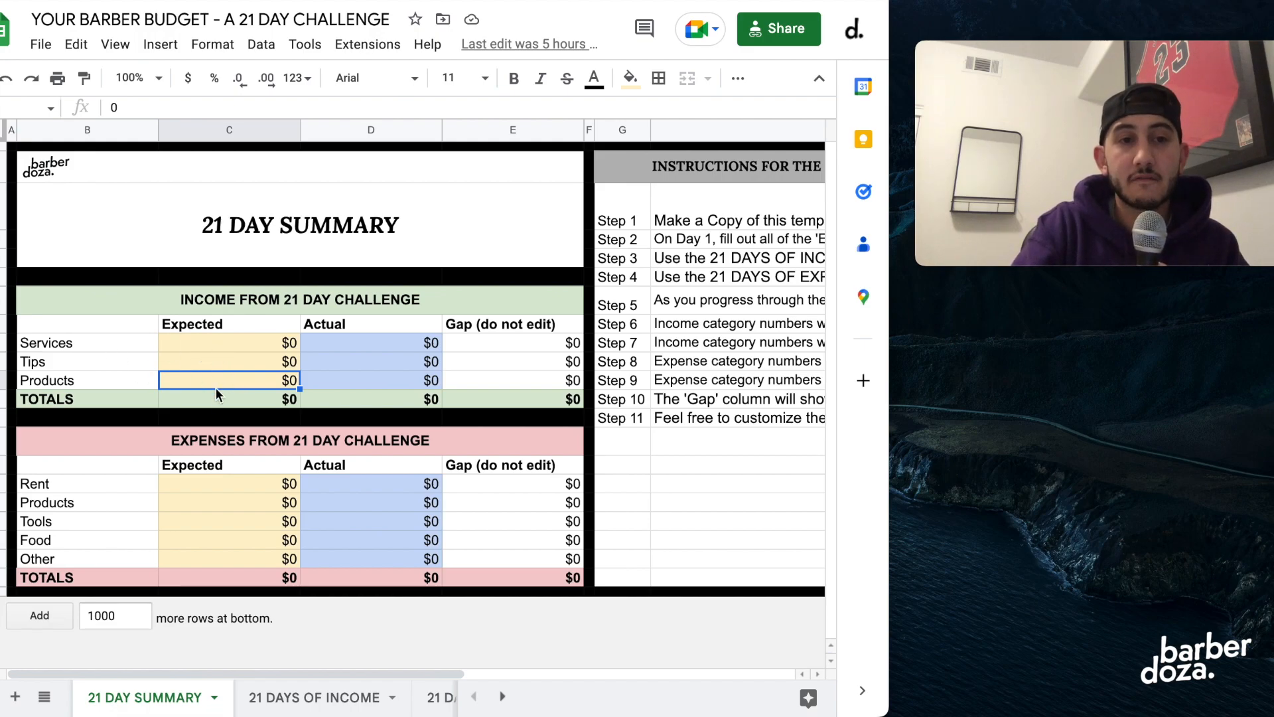
{"action": "left_click", "coordinate": [217, 347]}
{"action": "key", "text": "Down"}
{"action": "key", "text": "Down"}
{"action": "key", "text": "Up"}
{"action": "key", "text": "Up"}
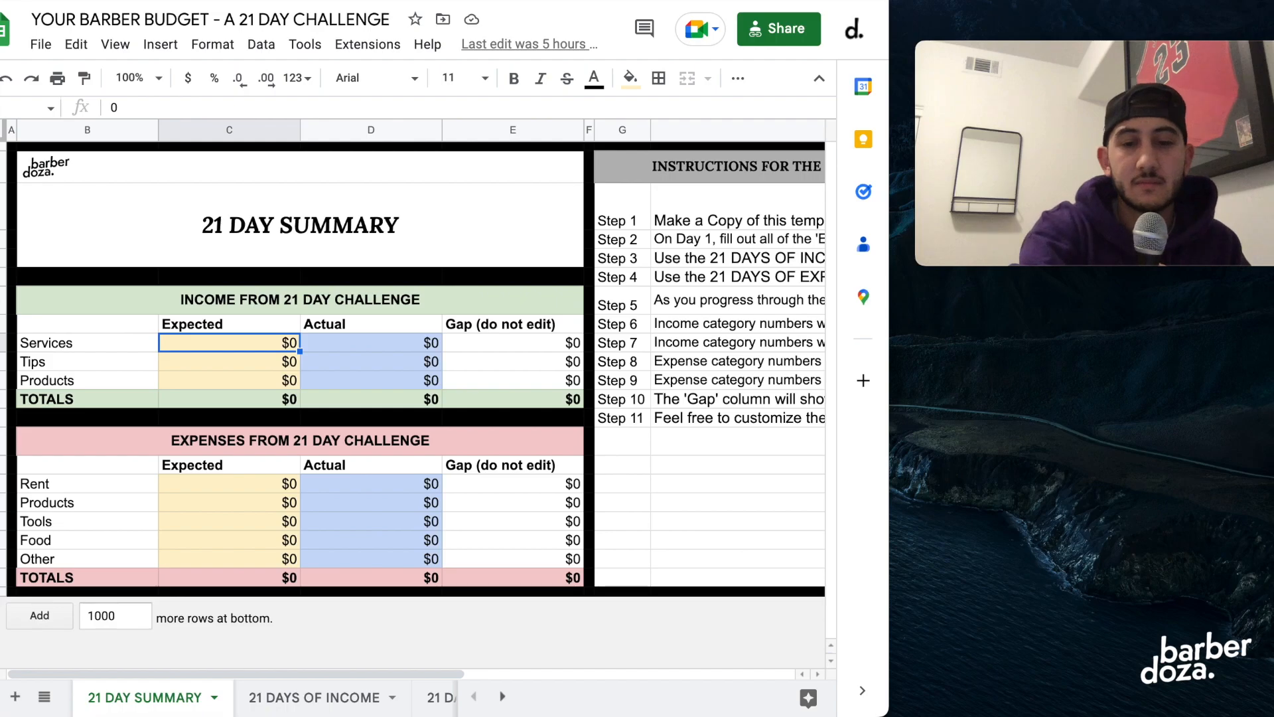
Enter the expected income amounts: 1000 for Services, 500 for Tips and 200 for Products.
{"action": "type", "text": "1,00"}
{"action": "type", "text": "000"}
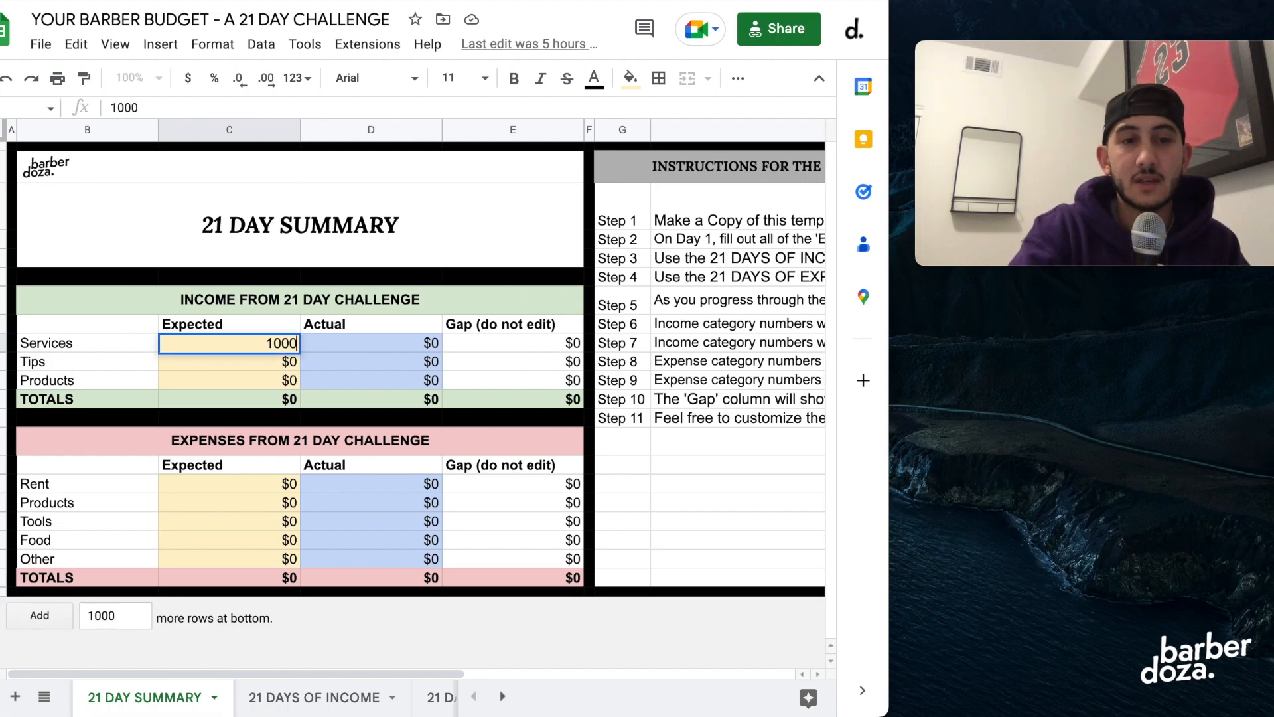
{"action": "key", "text": "Return"}
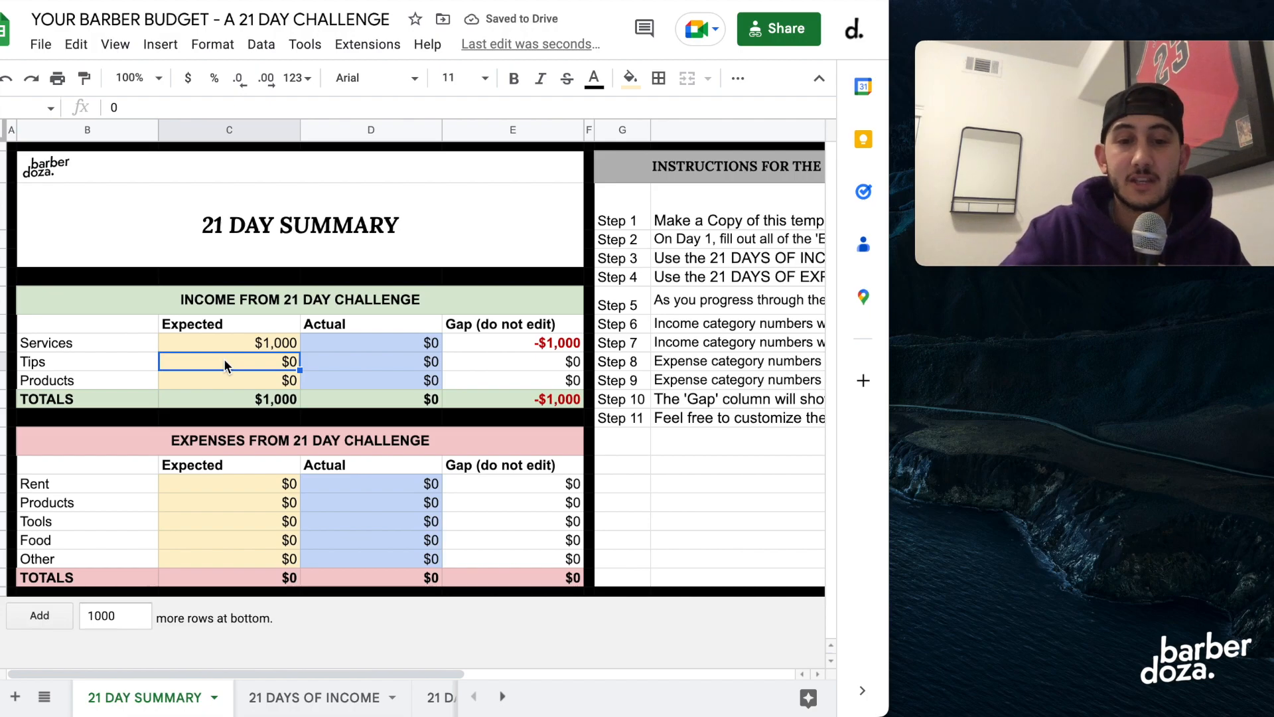
{"action": "type", "text": "500"}
{"action": "key", "text": "Return"}
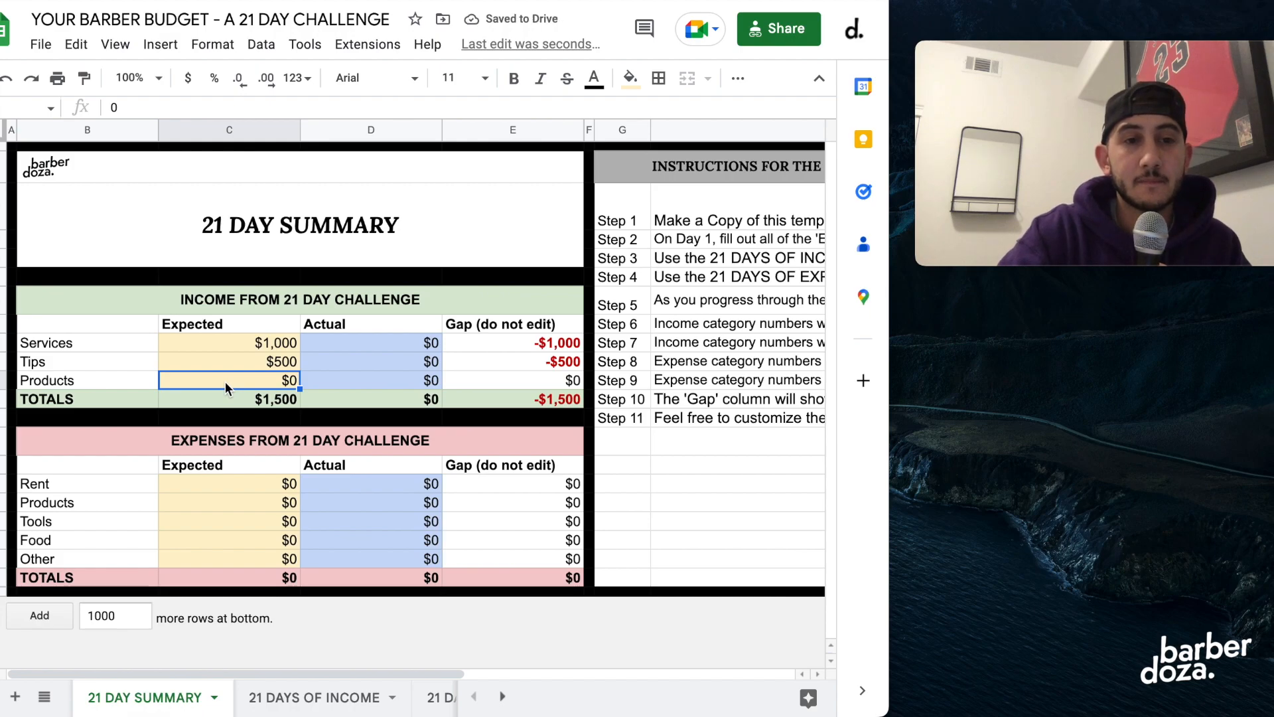
{"action": "type", "text": "200"}
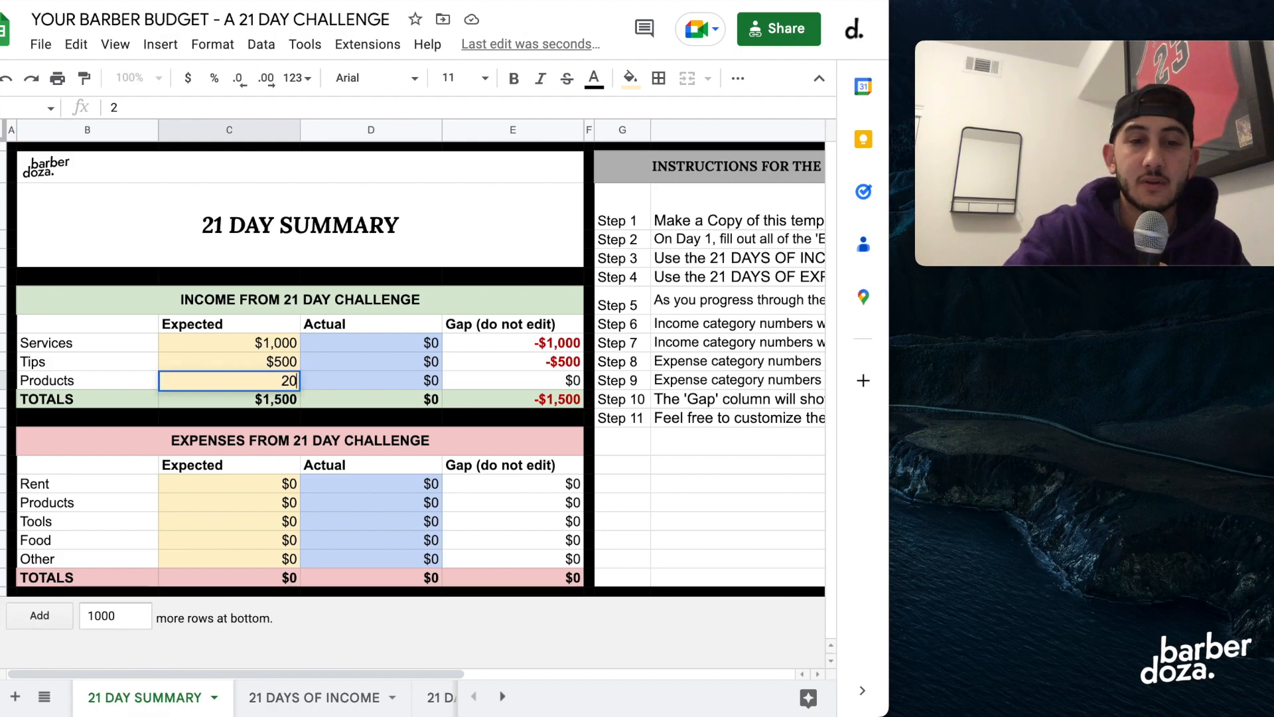
{"action": "key", "text": "Return"}
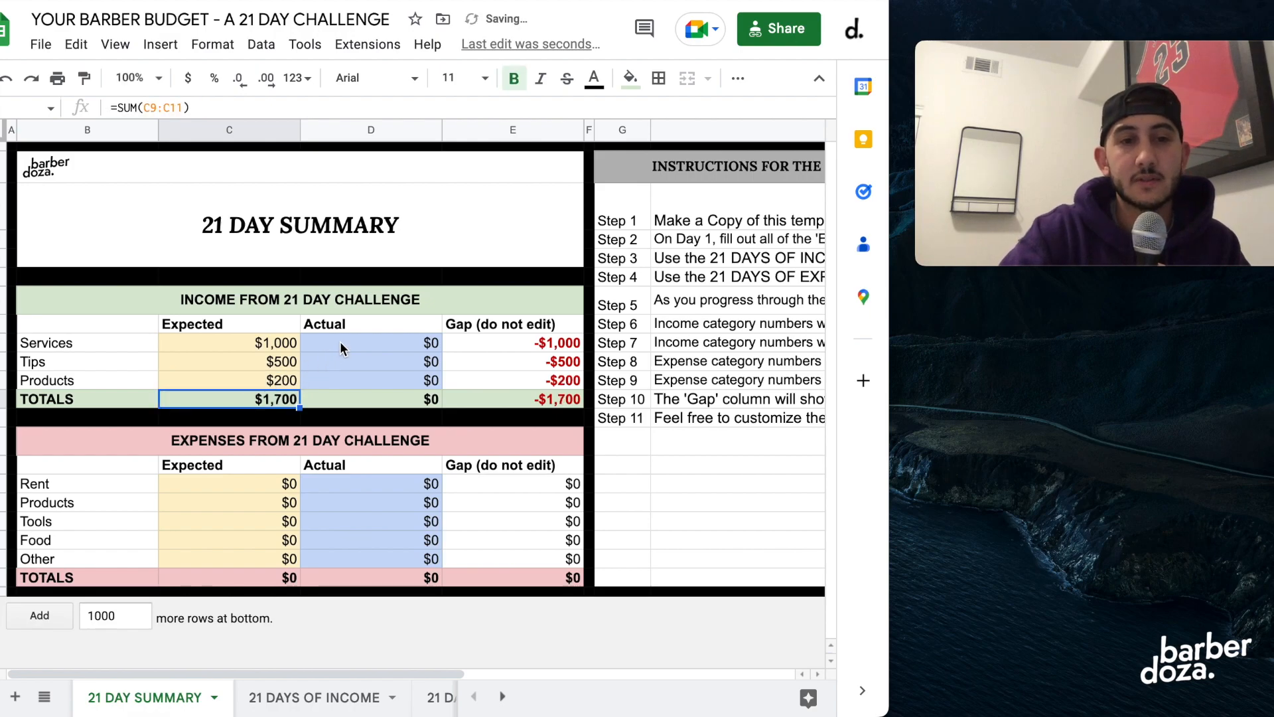
Enter the actual income amounts: 1500 for Services, 600 for Tips and 250 for Products.
{"action": "left_click", "coordinate": [339, 341]}
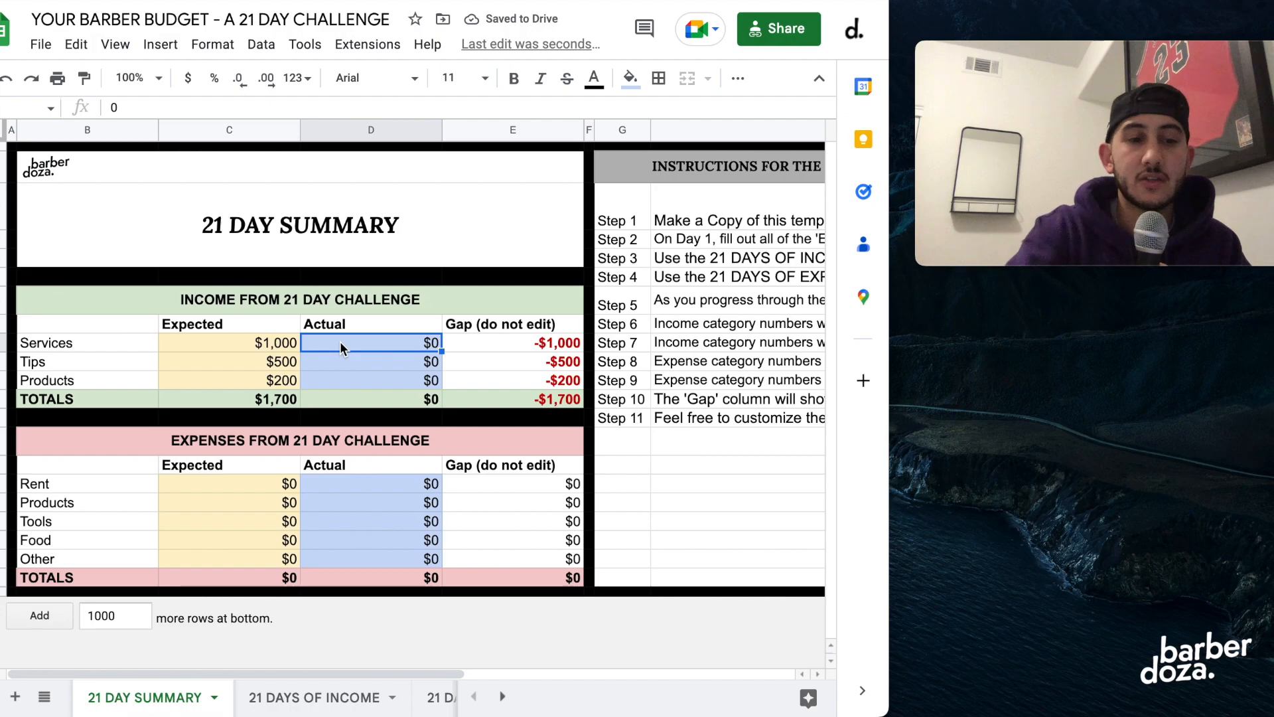
{"action": "type", "text": "1,500"}
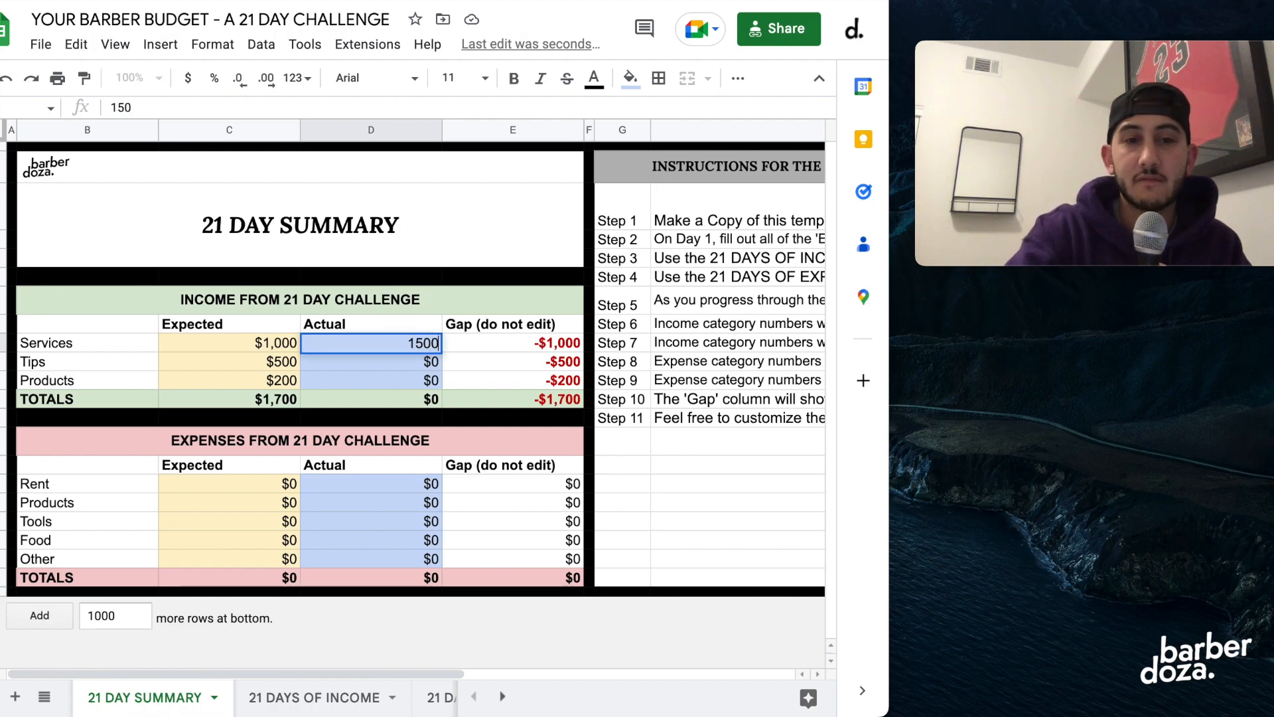
{"action": "key", "text": "Return"}
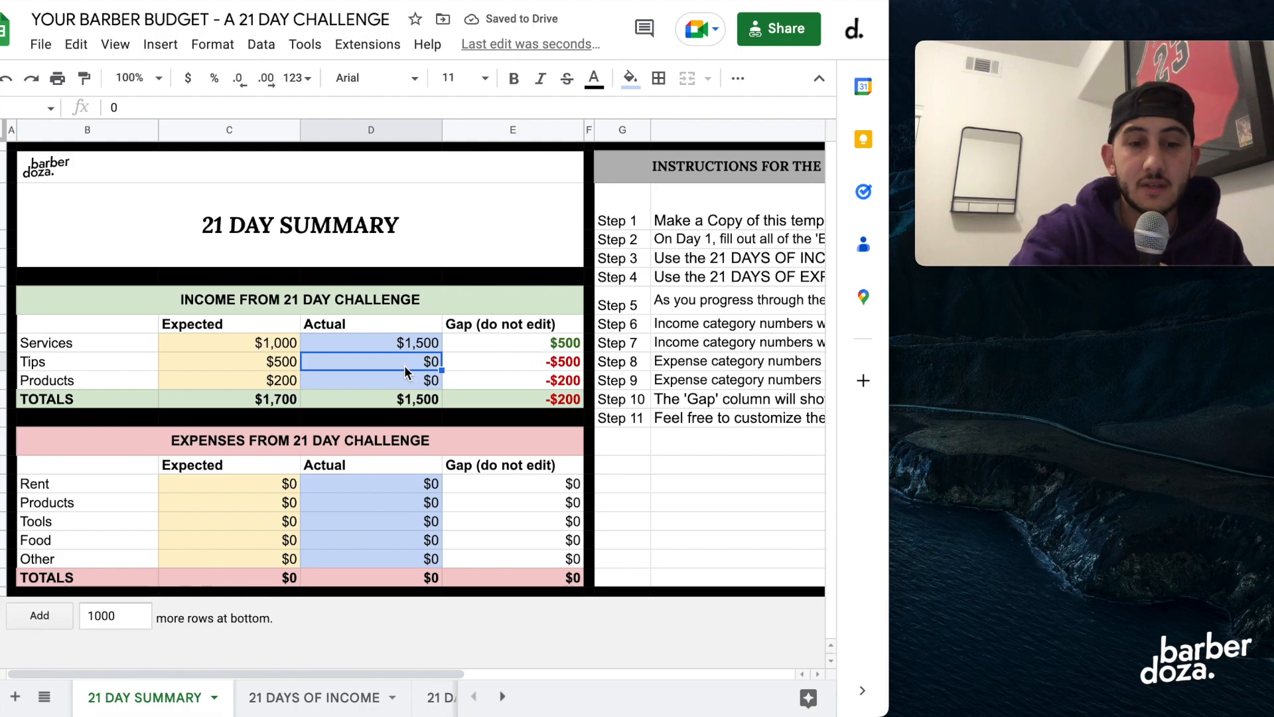
{"action": "type", "text": "600"}
{"action": "key", "text": "Return"}
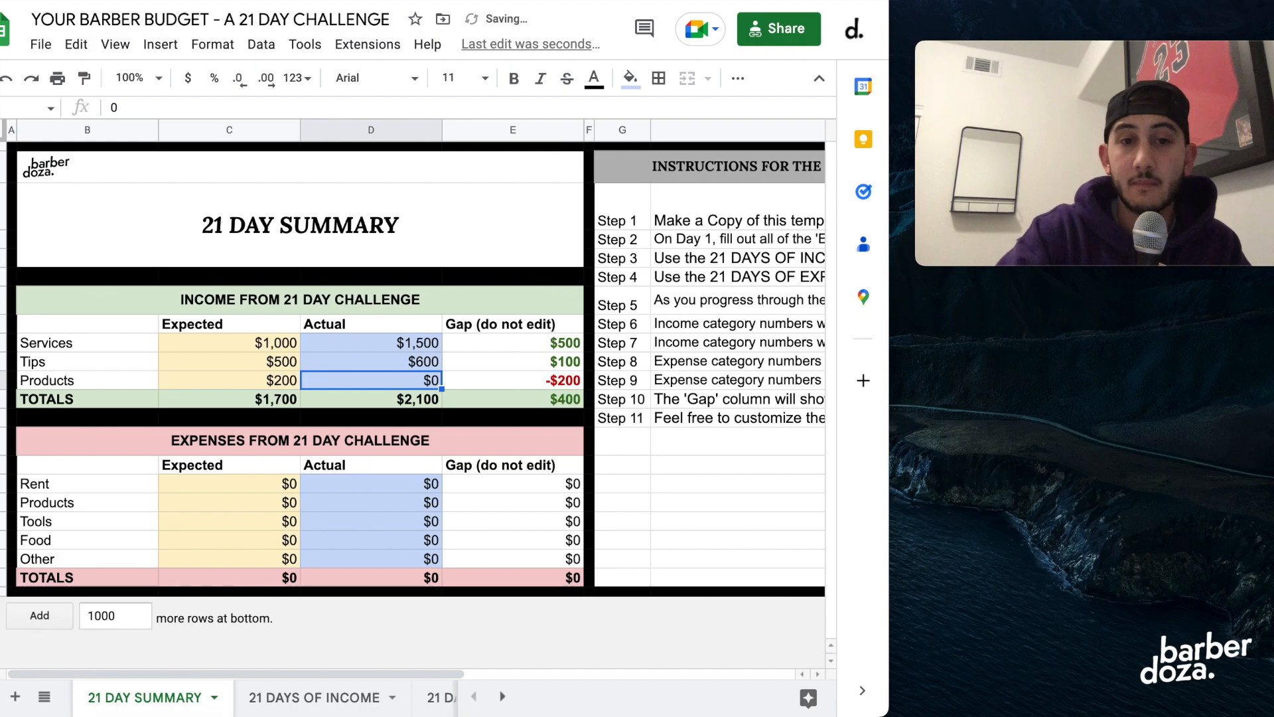
{"action": "type", "text": "250"}
{"action": "key", "text": "Return"}
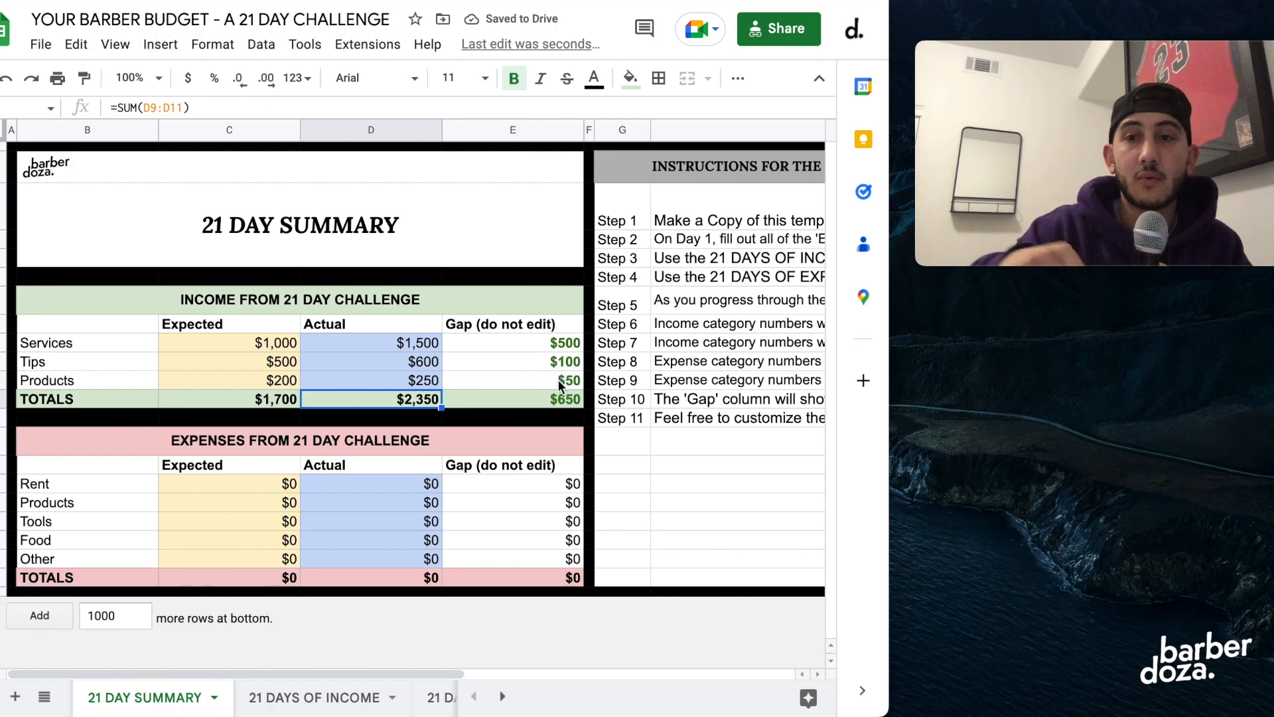
Replace the actual income amounts with 800 for Services, 400 for Tips and 100 for Products.
{"action": "left_click", "coordinate": [373, 341]}
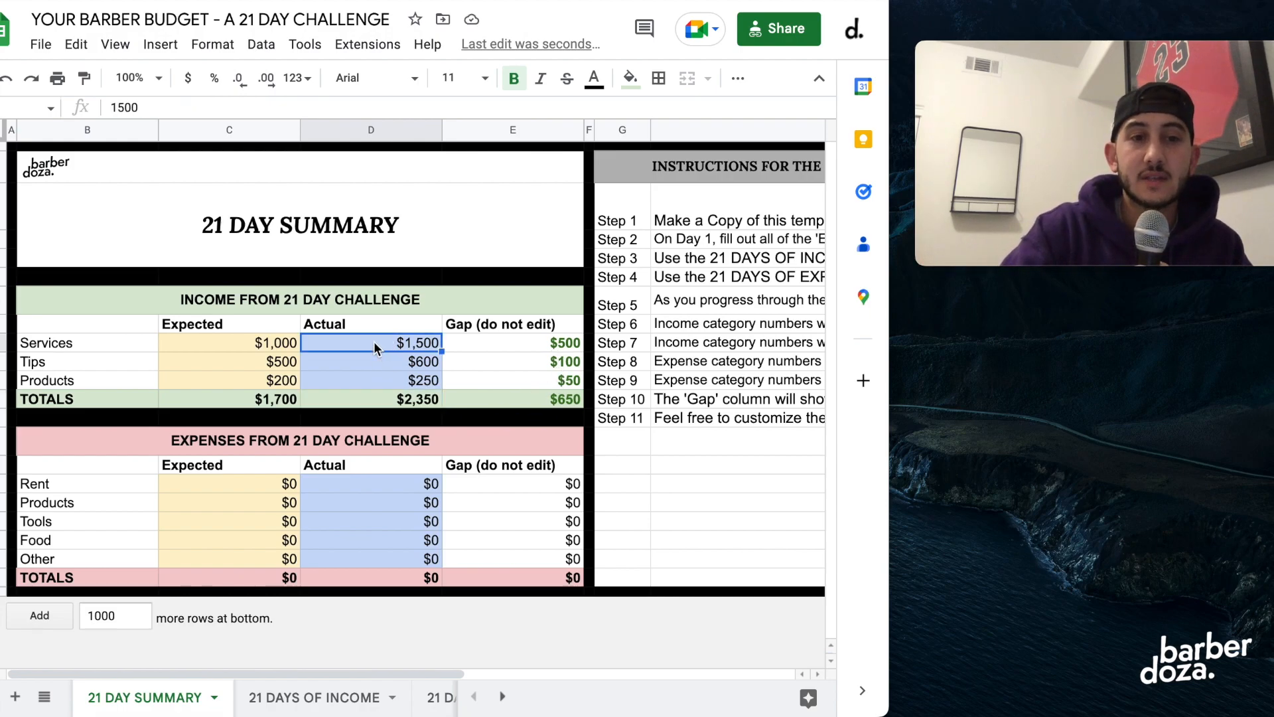
{"action": "type", "text": "800"}
{"action": "key", "text": "Return"}
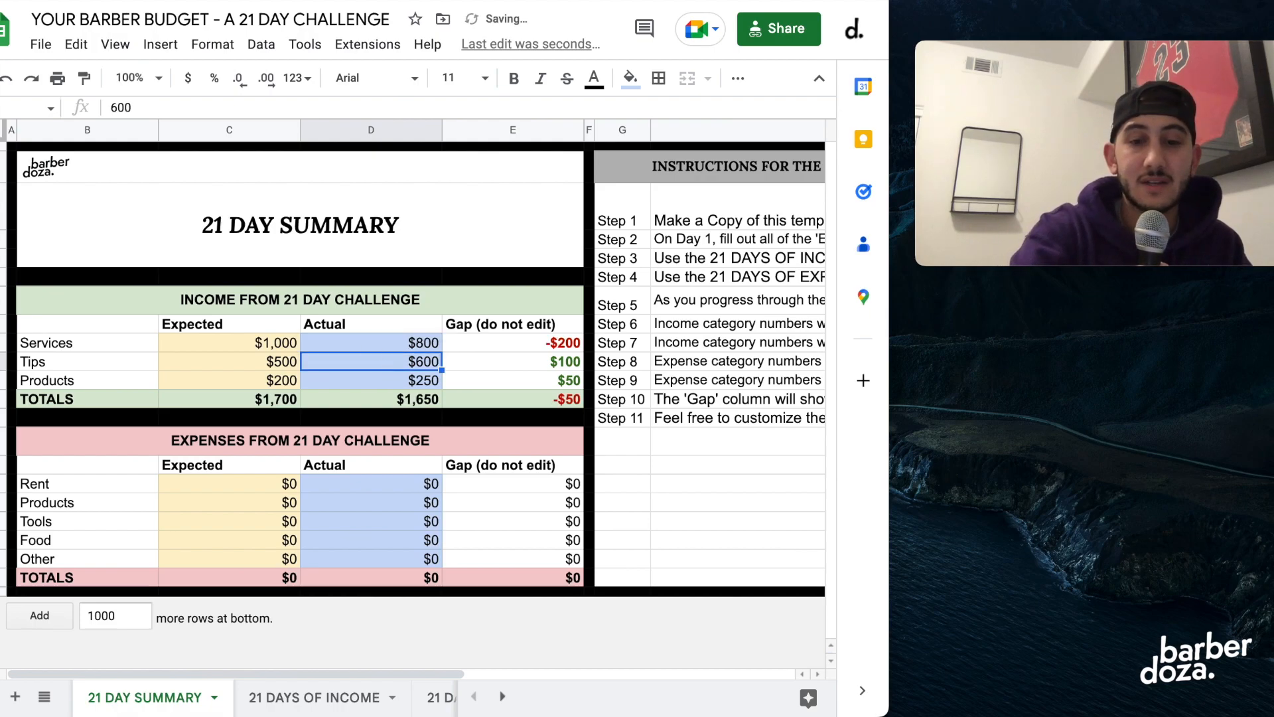
{"action": "type", "text": "400"}
{"action": "key", "text": "Return"}
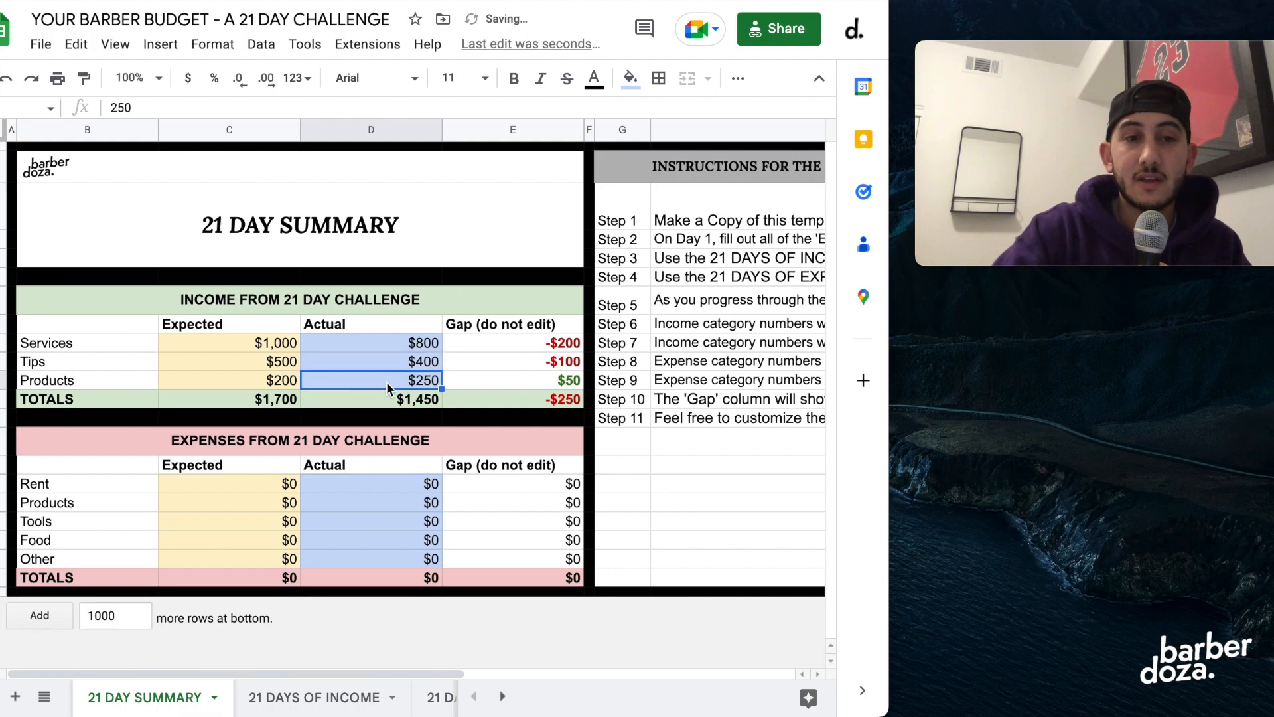
{"action": "type", "text": "300"}
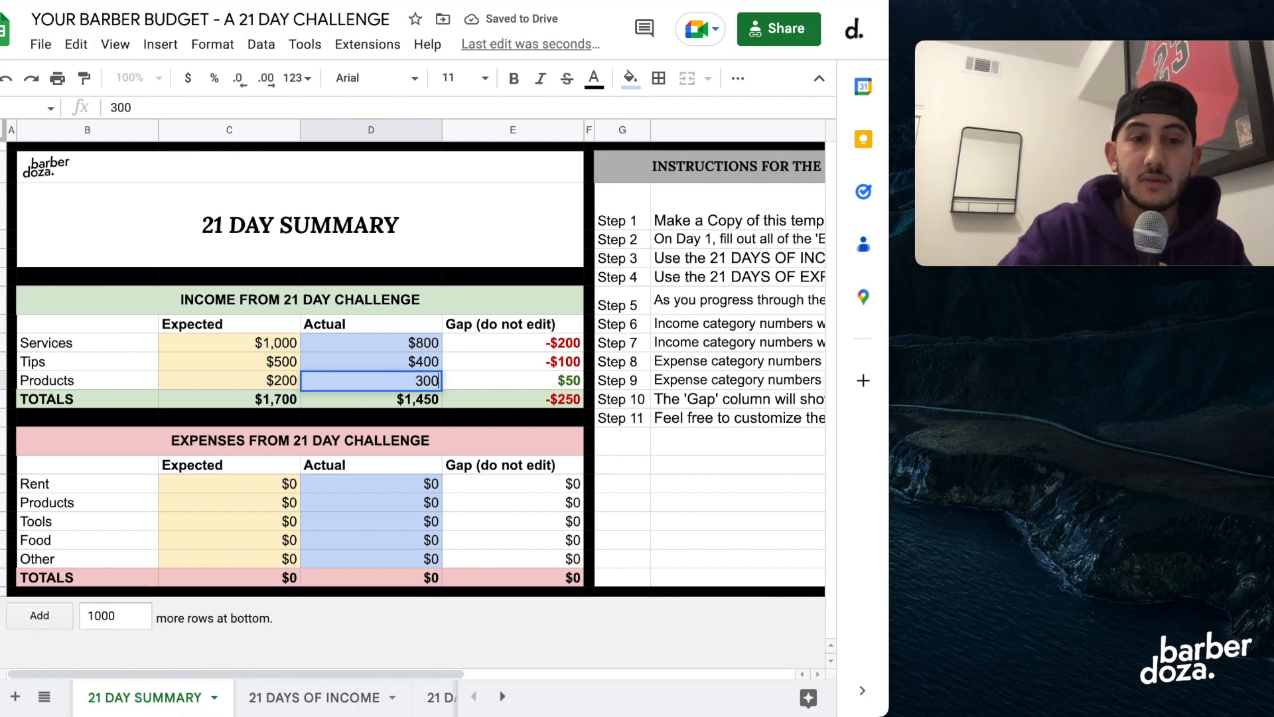
{"action": "key", "text": "BackSpace"}
{"action": "key", "text": "BackSpace"}
{"action": "key", "text": "BackSpace"}
{"action": "type", "text": "100"}
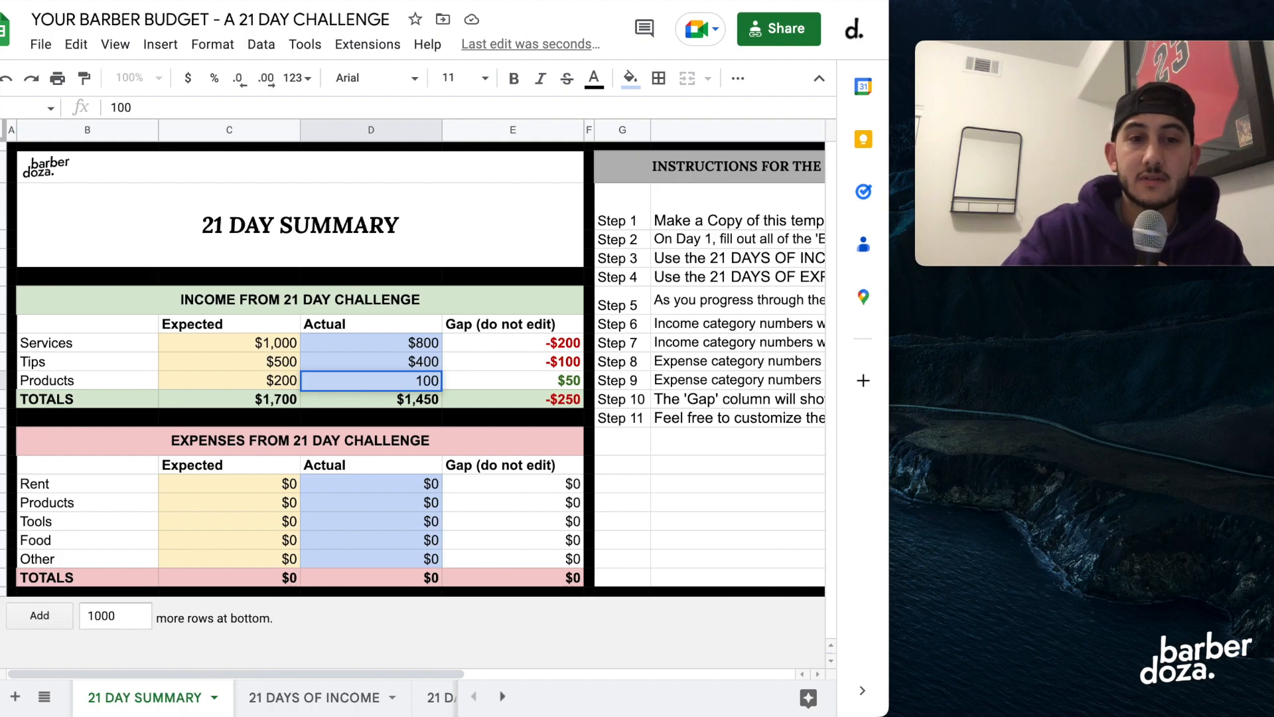
{"action": "key", "text": "Return"}
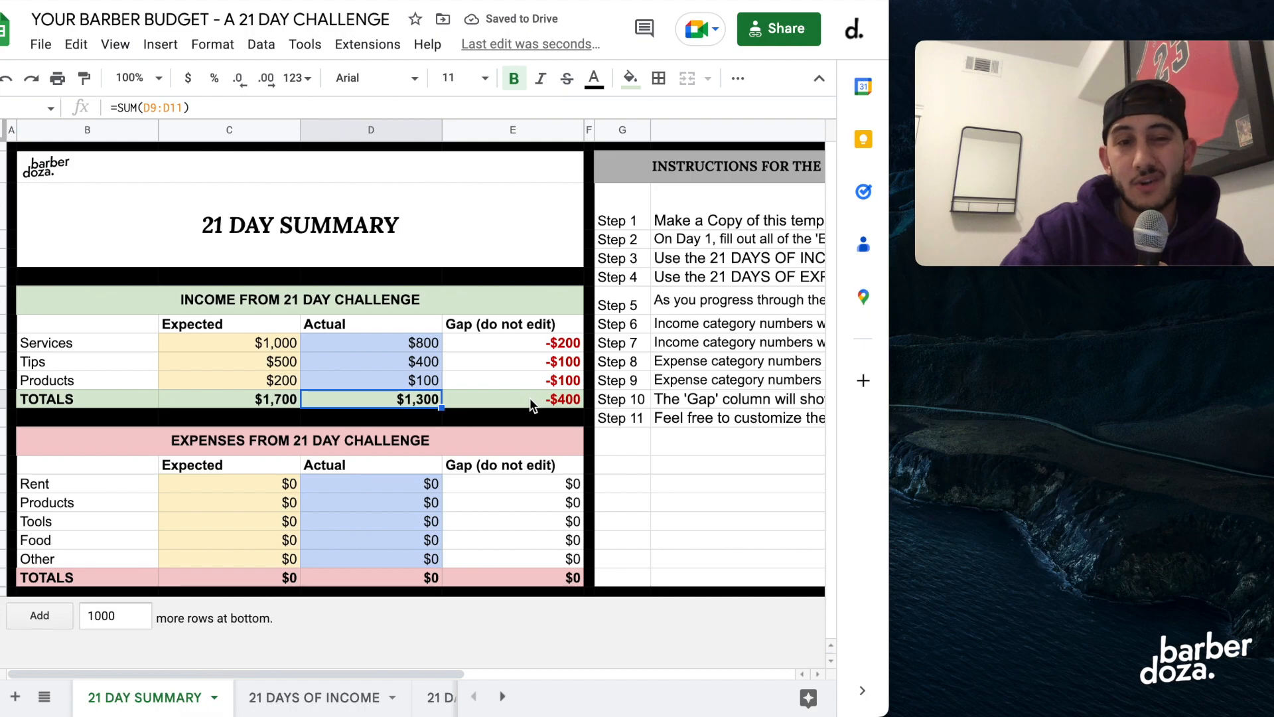
Set the actual income to 1200 for Services and 250 for Products.
{"action": "left_click", "coordinate": [387, 344]}
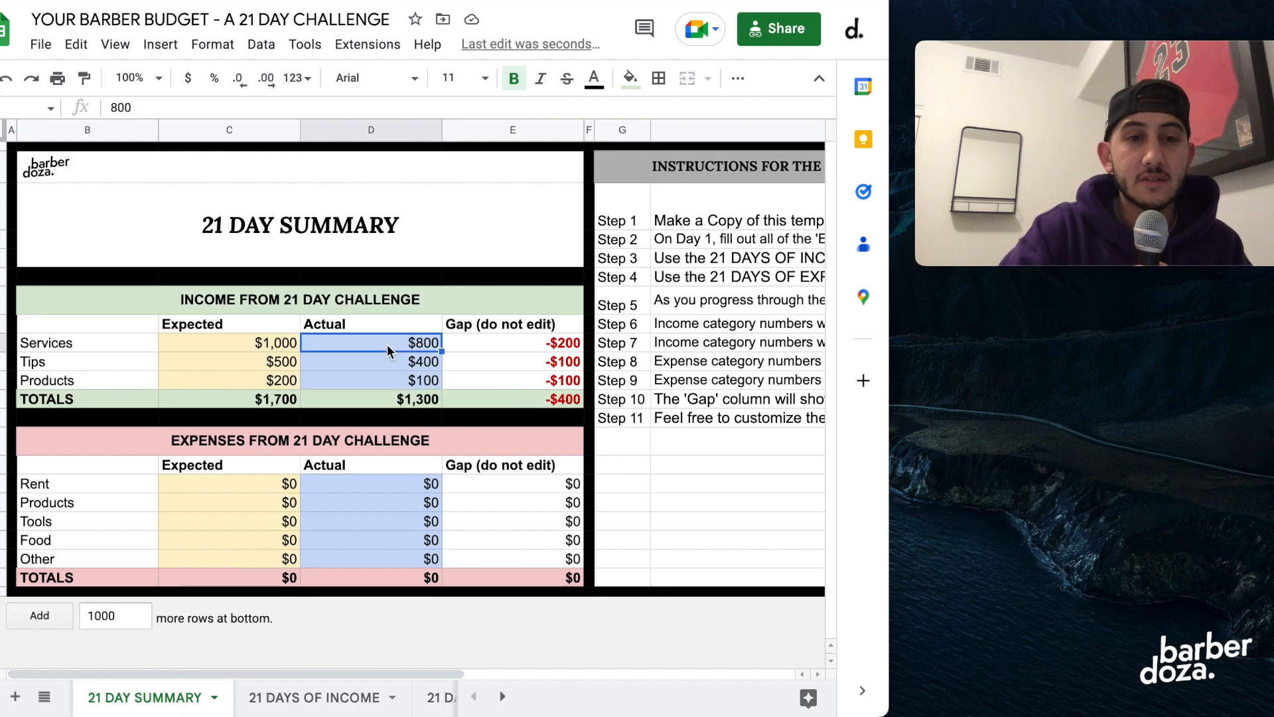
{"action": "type", "text": "1200"}
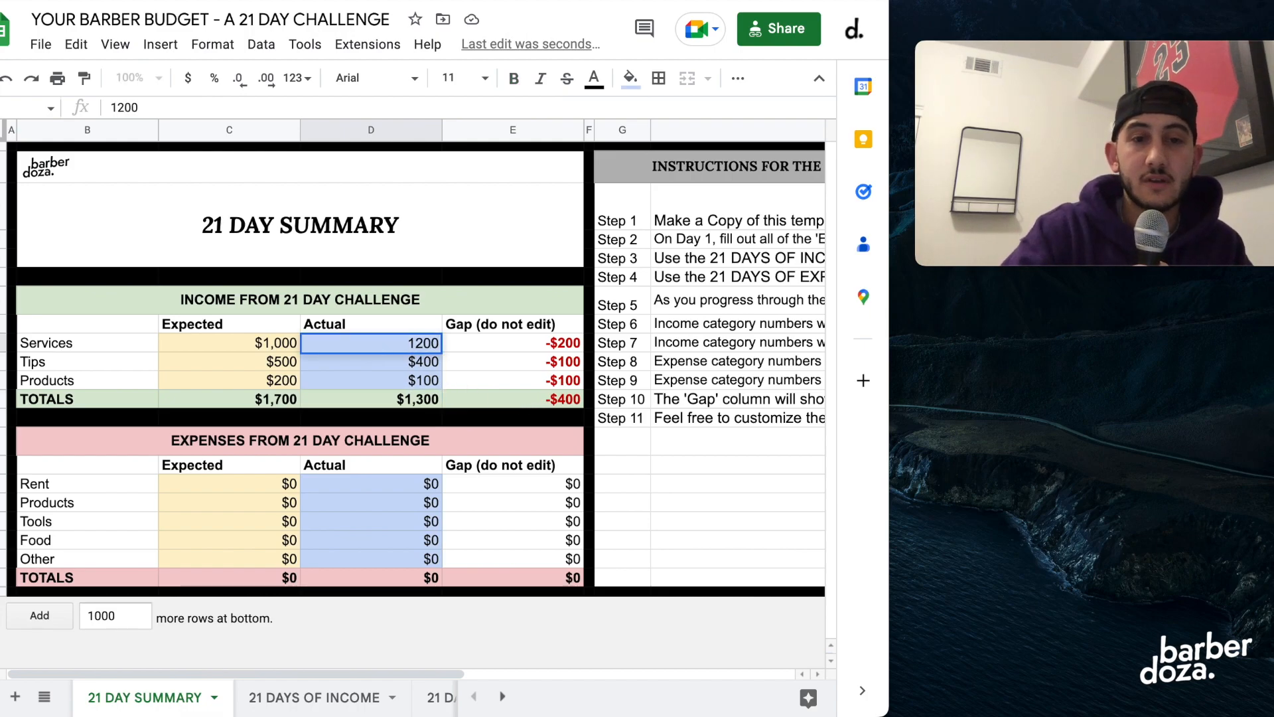
{"action": "left_click", "coordinate": [392, 360]}
{"action": "left_click", "coordinate": [390, 381]}
{"action": "type", "text": "250"}
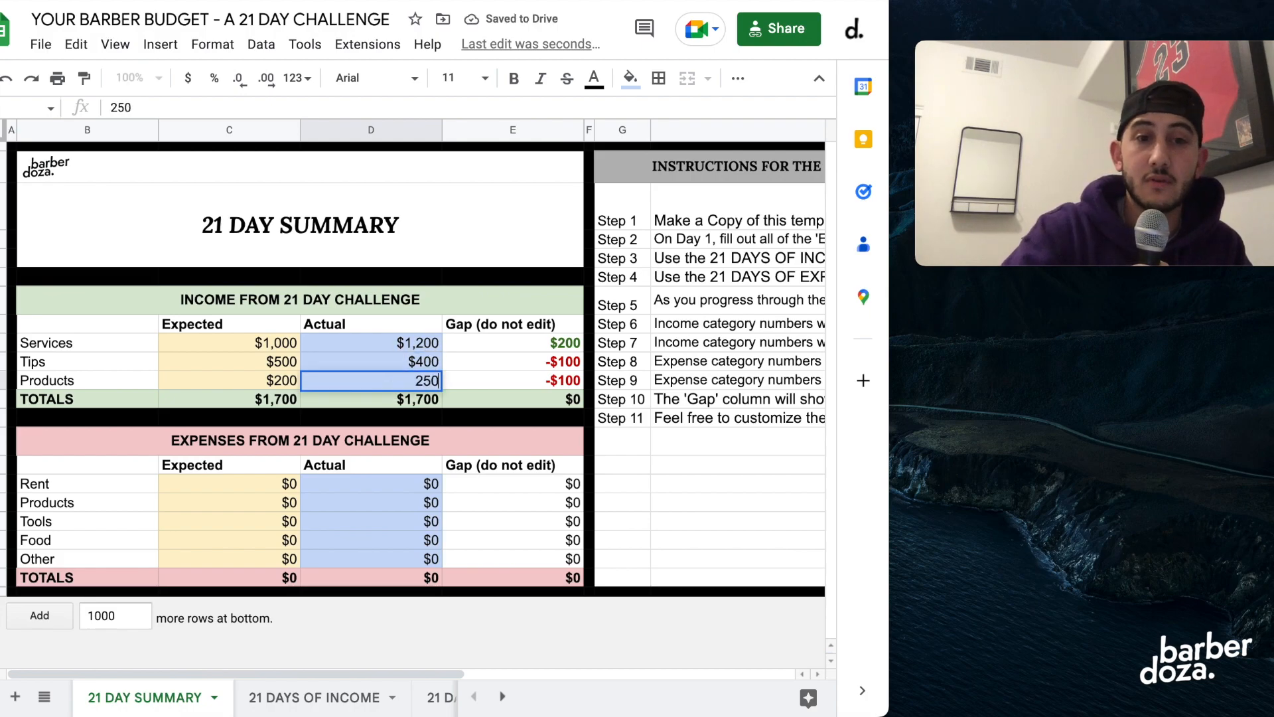
{"action": "key", "text": "Return"}
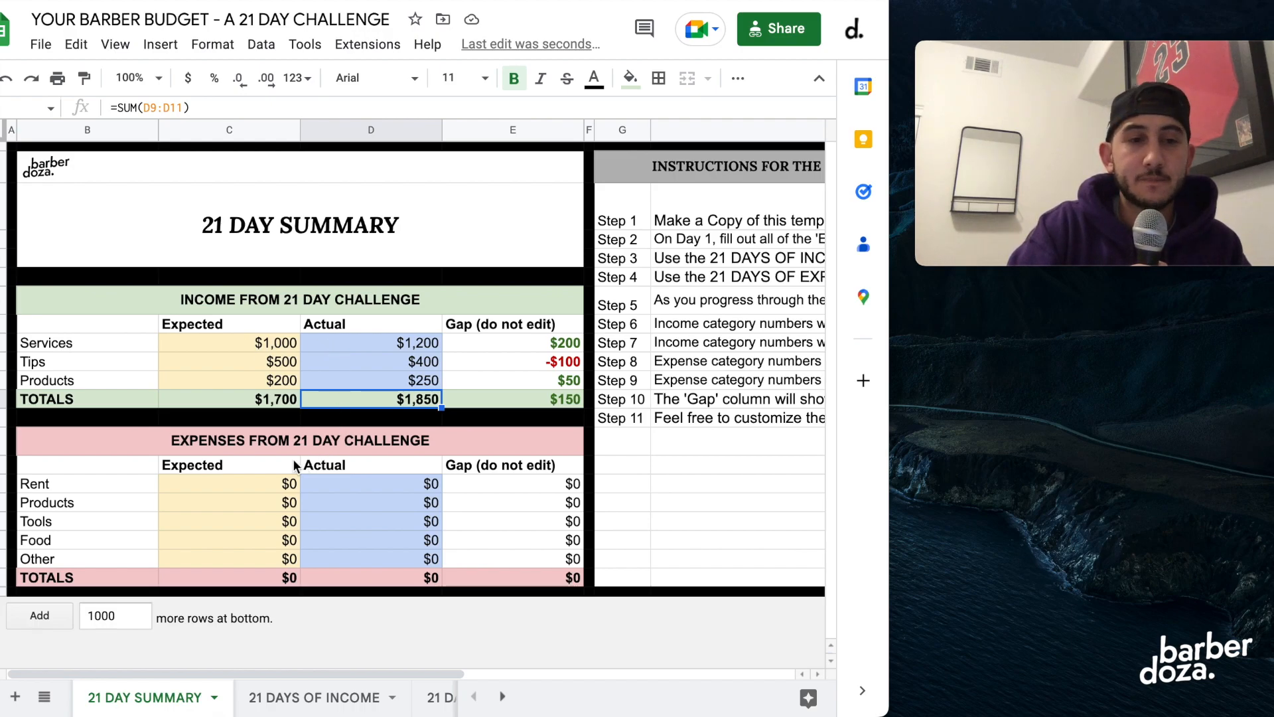
Set the expected Rent expense to 500.
{"action": "left_click", "coordinate": [249, 484]}
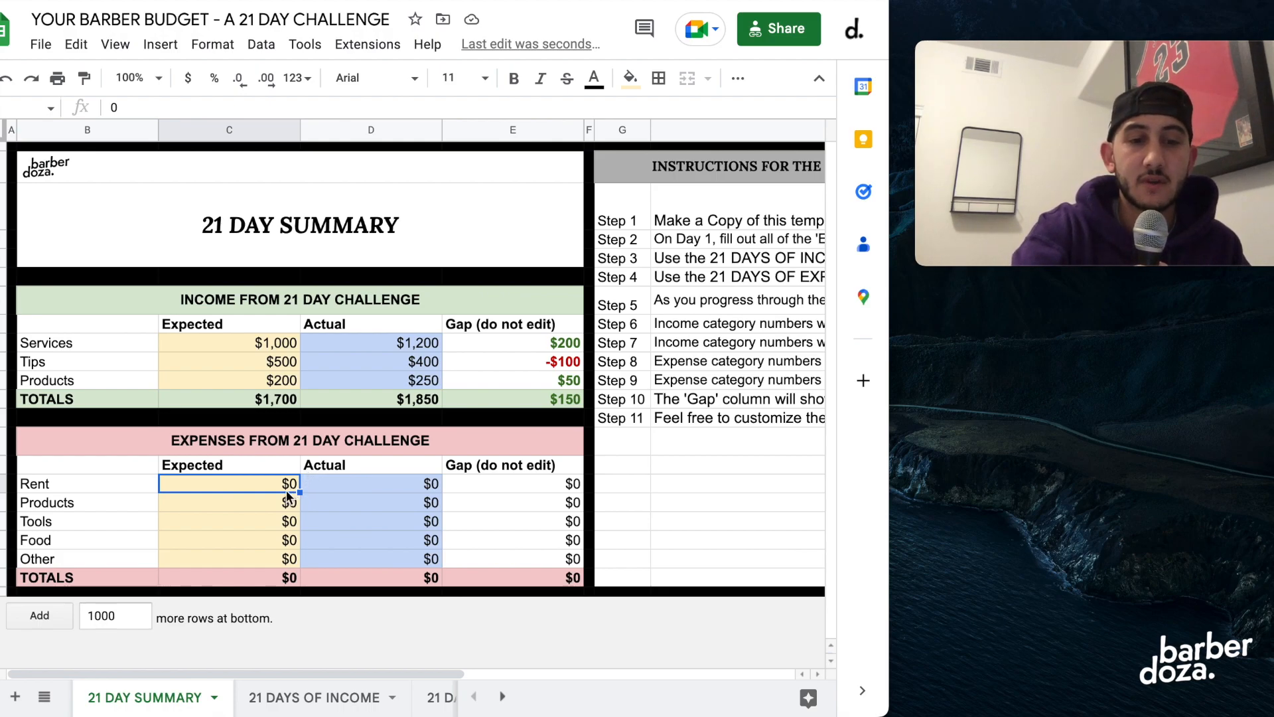
{"action": "type", "text": "500"}
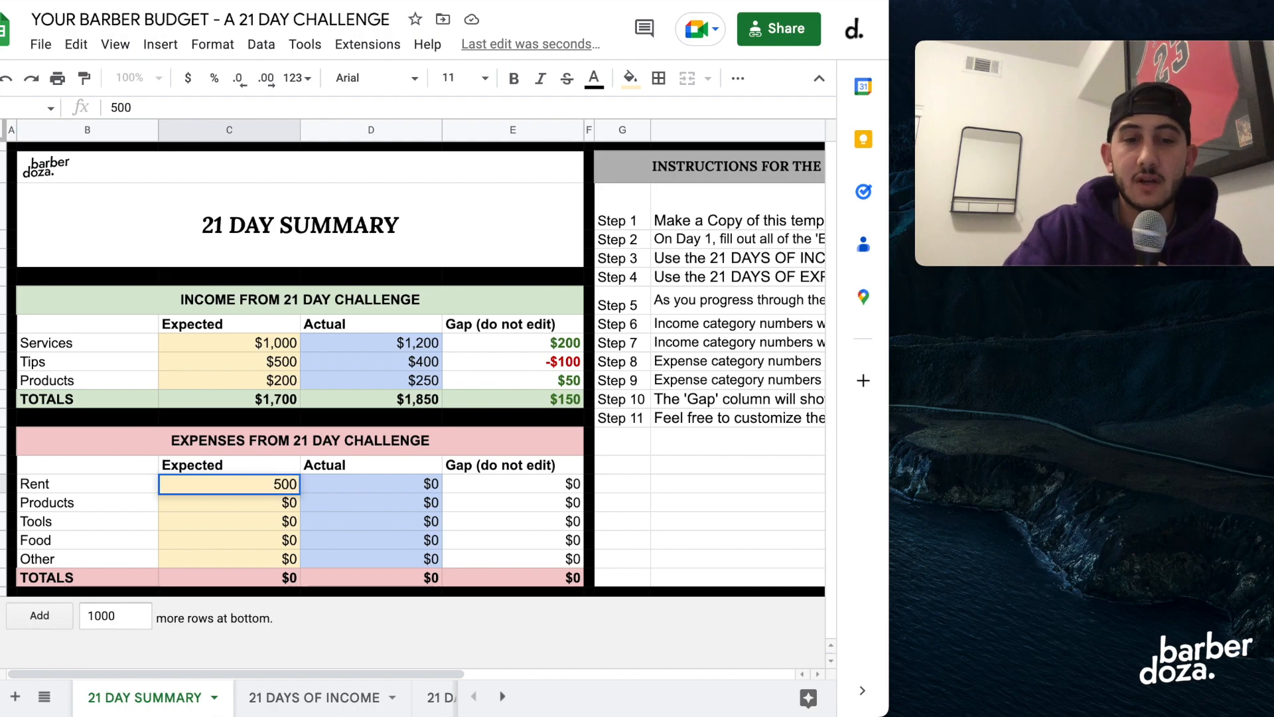
{"action": "key", "text": "Return"}
Look over the Rent, Products, Tools and Food rows of the expenses table and their amount cells.
{"action": "left_click", "coordinate": [354, 489]}
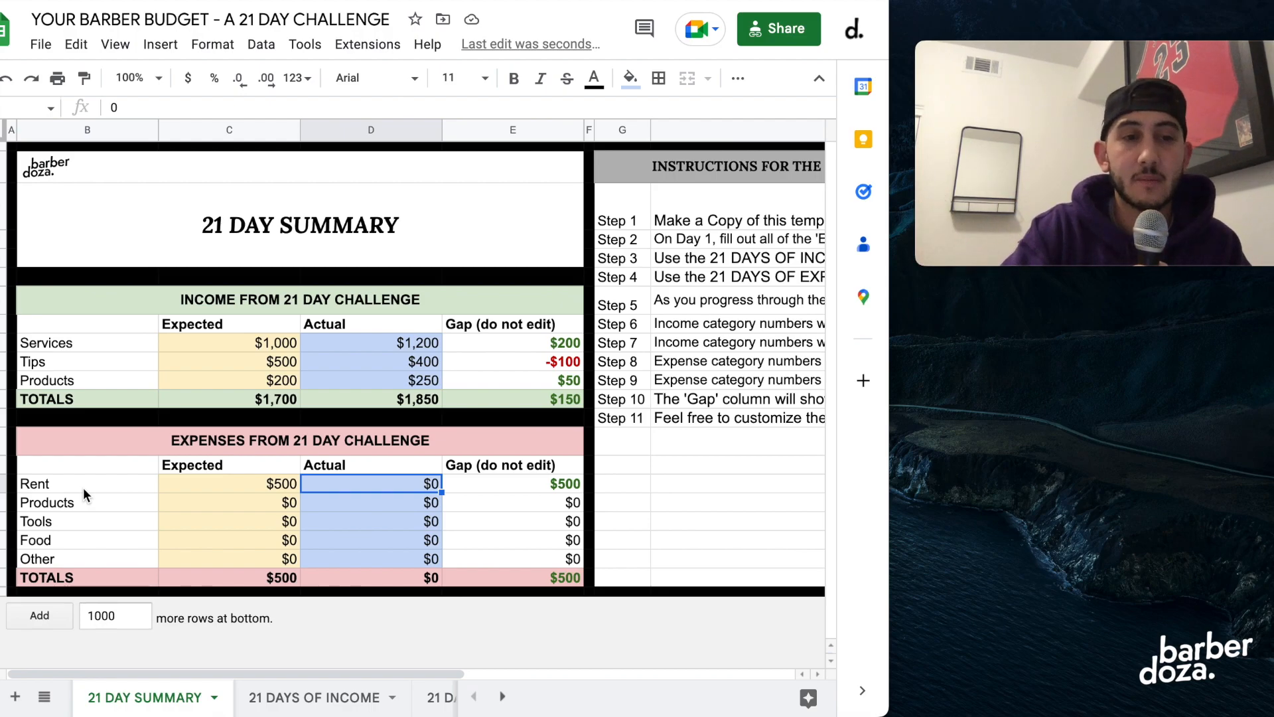
{"action": "left_click", "coordinate": [213, 500]}
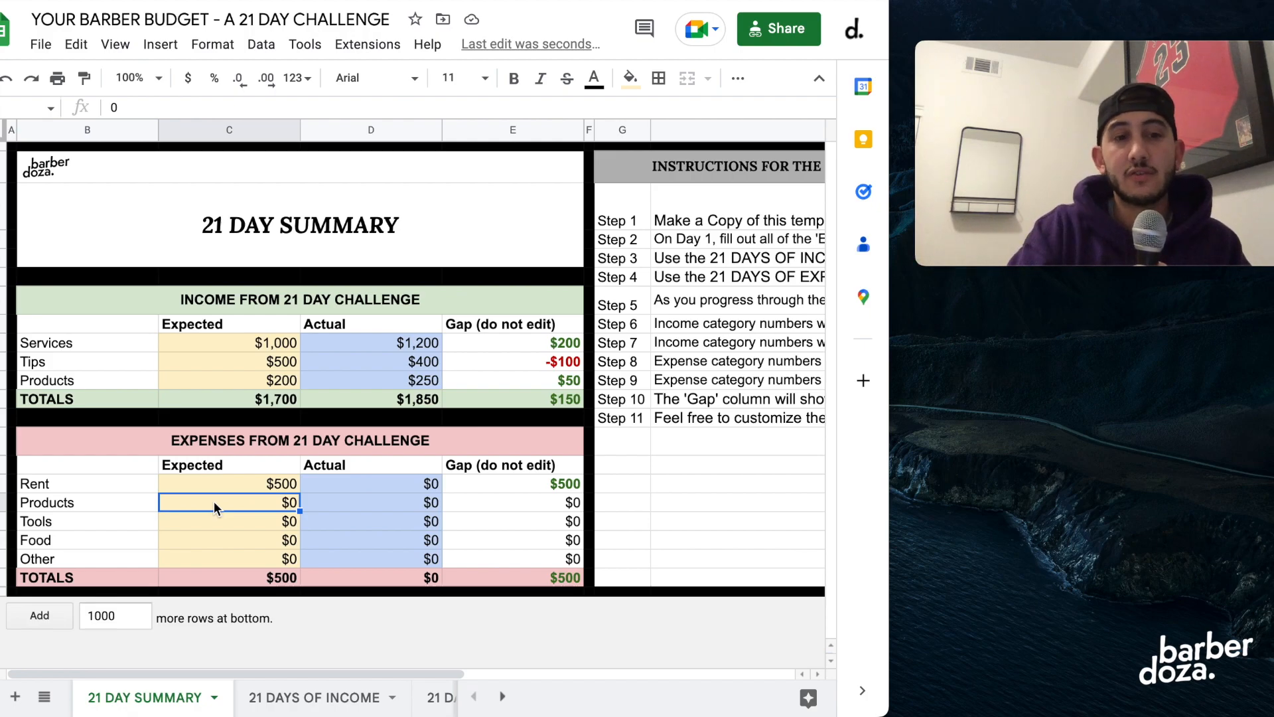
{"action": "left_click", "coordinate": [117, 503]}
{"action": "left_click", "coordinate": [113, 522]}
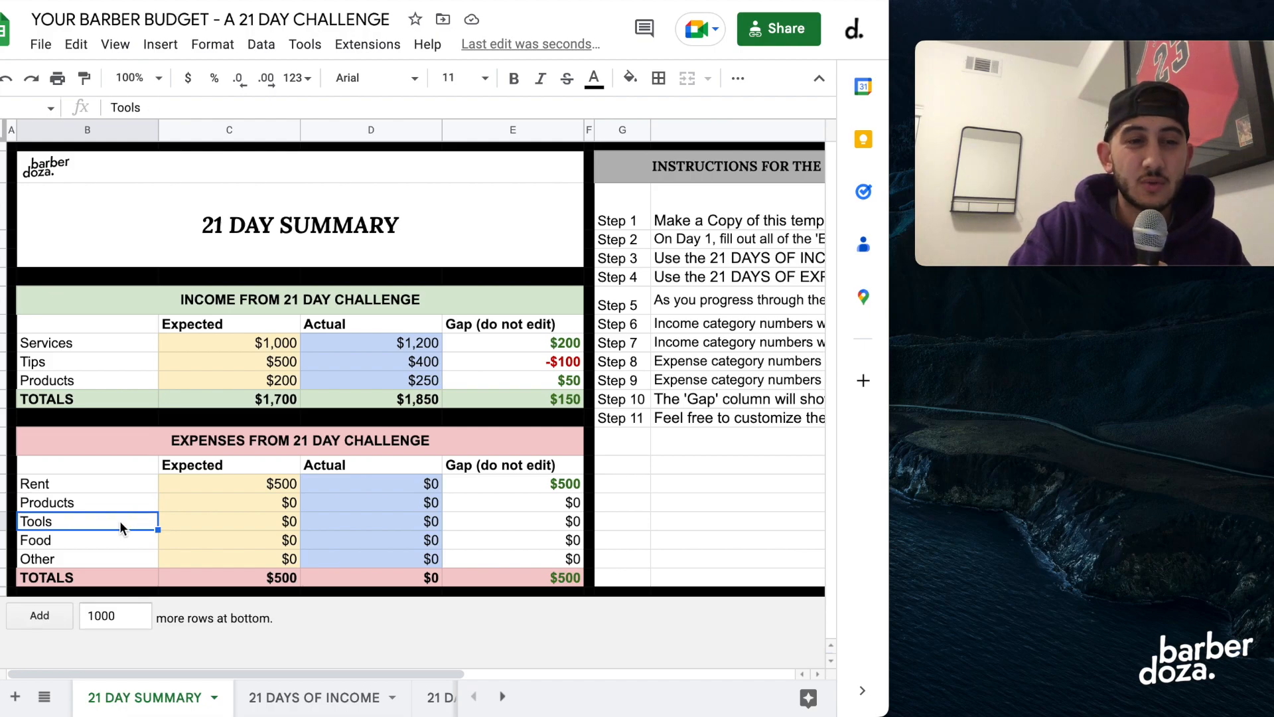
{"action": "left_click", "coordinate": [204, 522]}
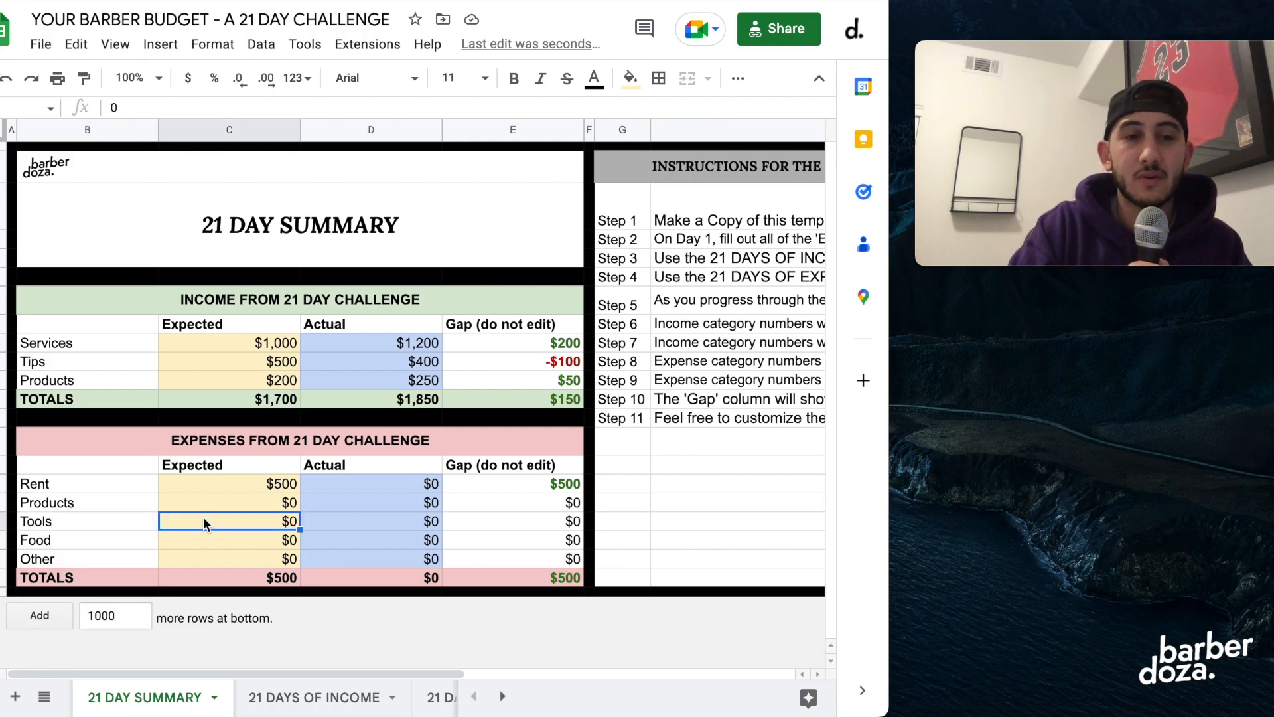
{"action": "left_click", "coordinate": [88, 506]}
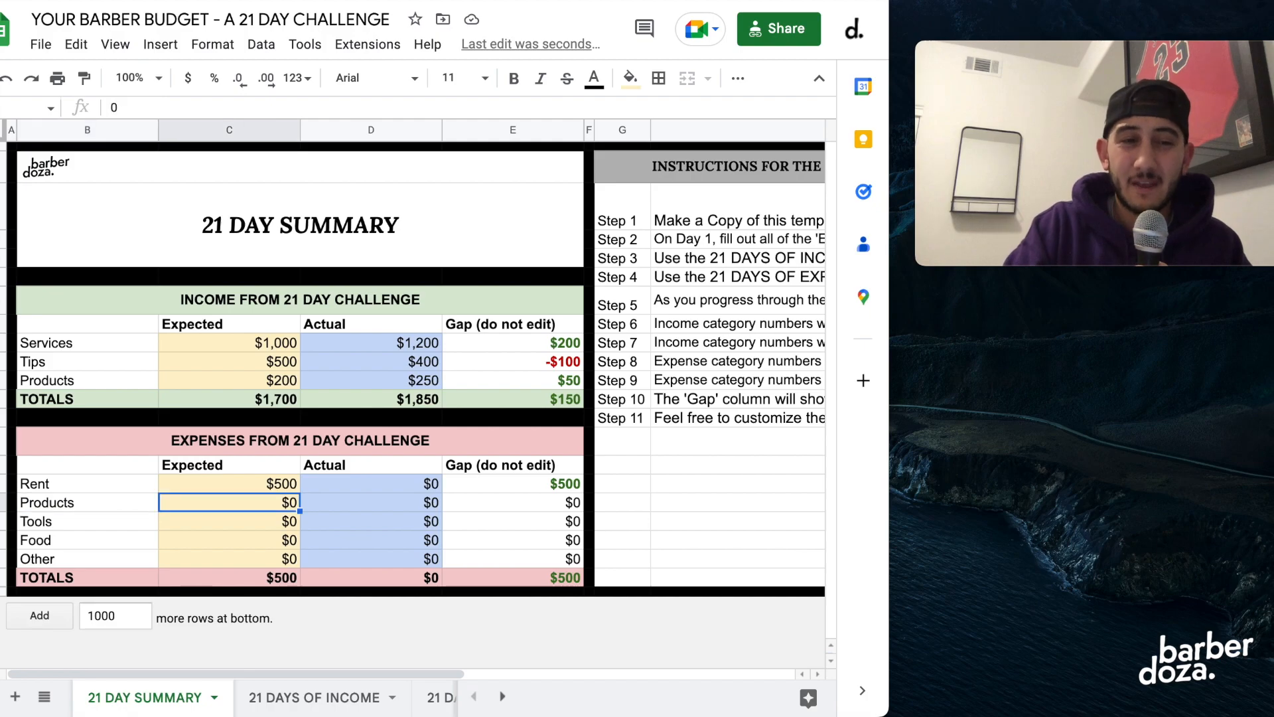
{"action": "key", "text": "Down"}
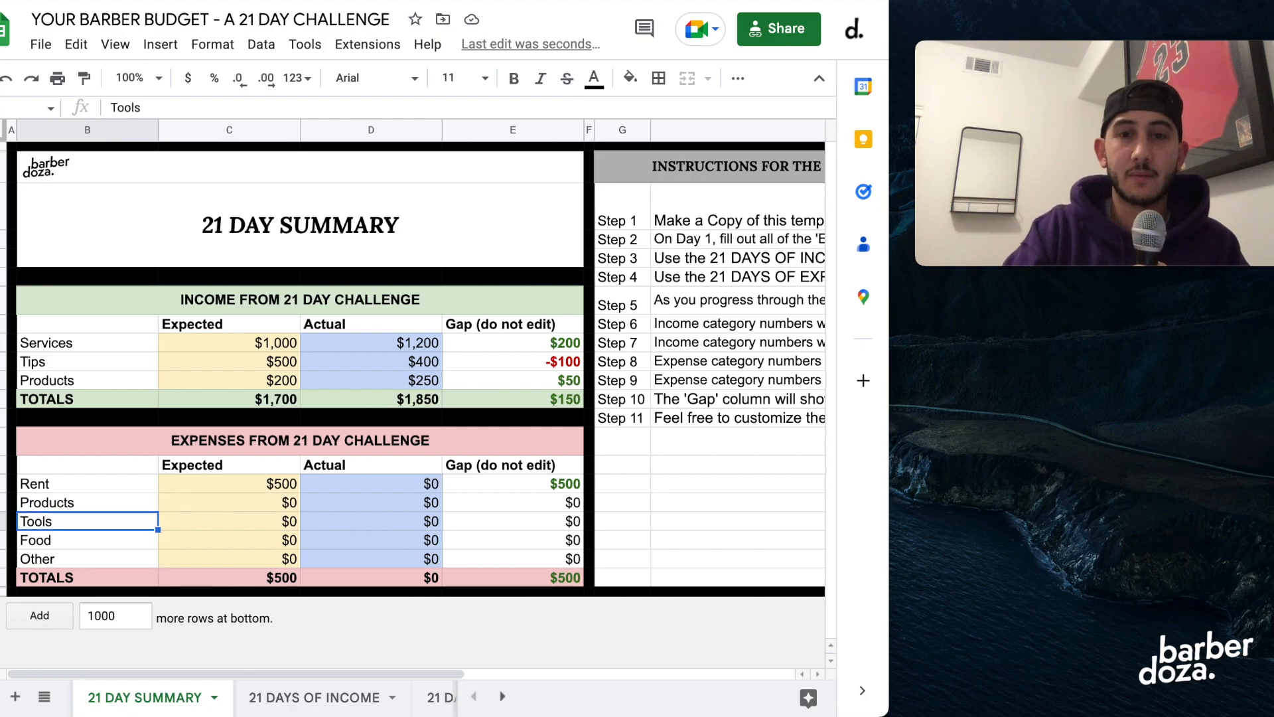
{"action": "left_click", "coordinate": [89, 542]}
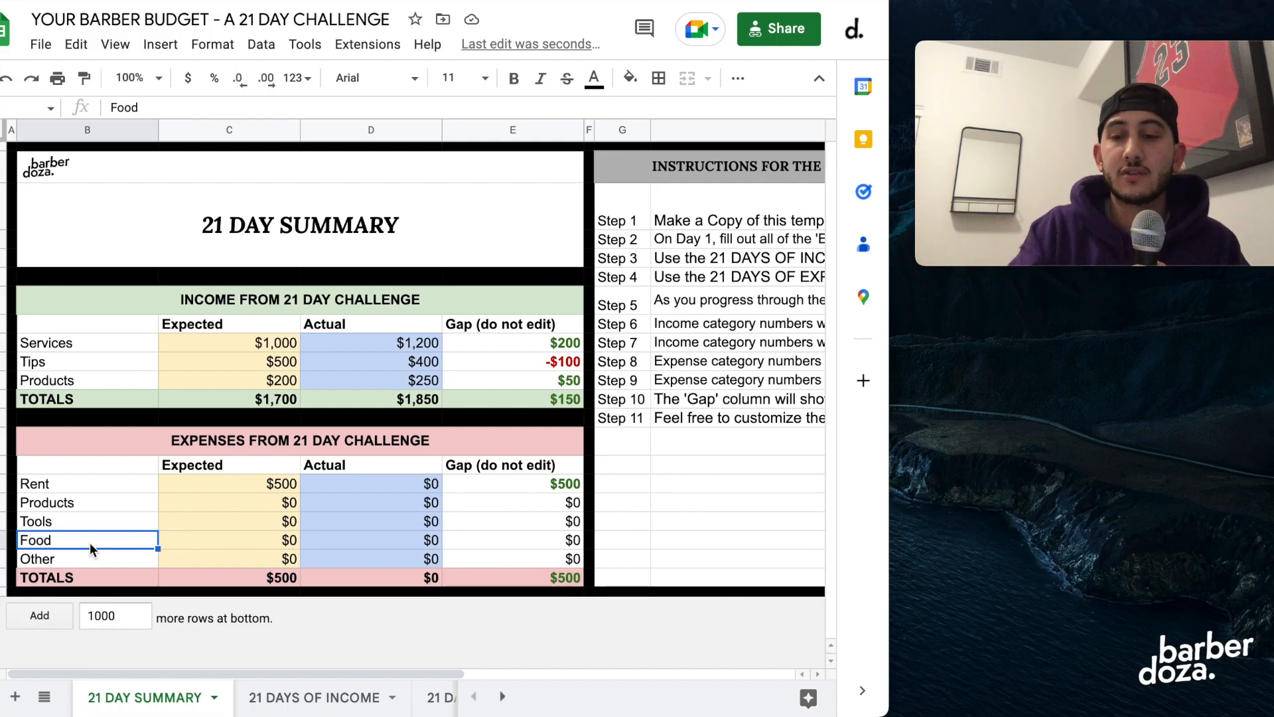
{"action": "key", "text": "Tab"}
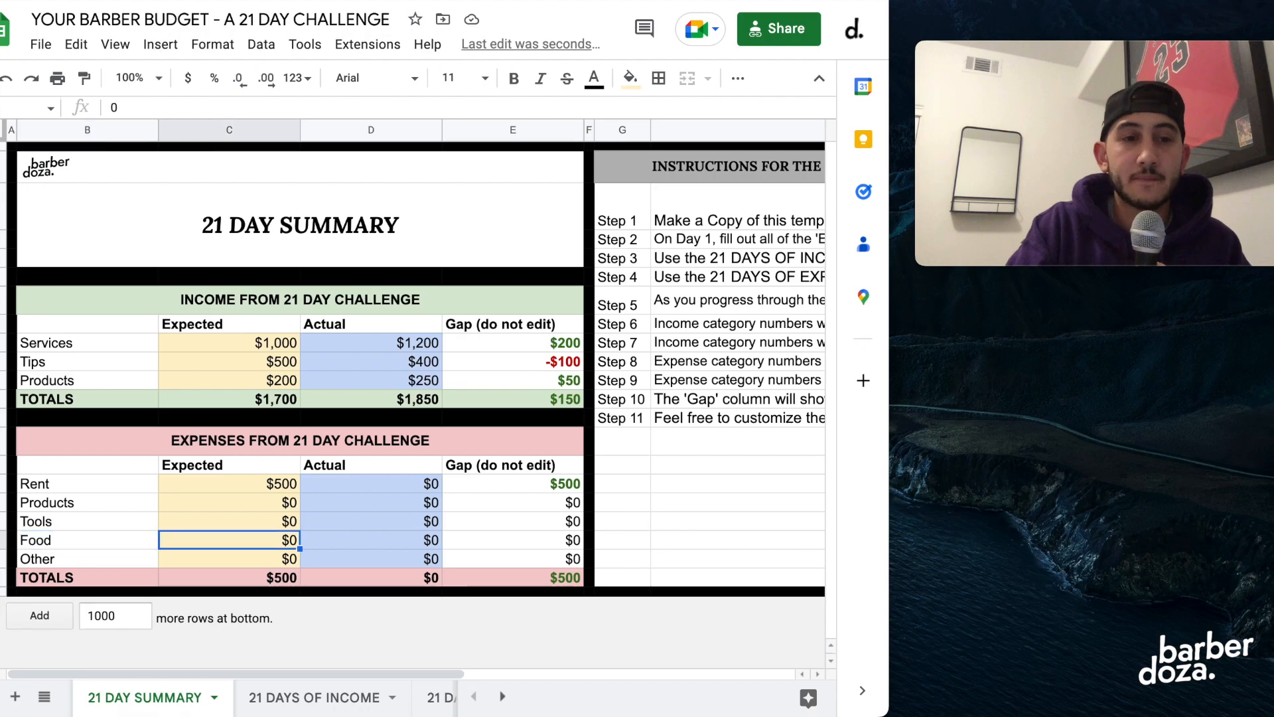
Set the expected expenses to 100 for Products, 100 for Tools, 200 for Food and 50 for Other.
{"action": "left_click", "coordinate": [210, 557]}
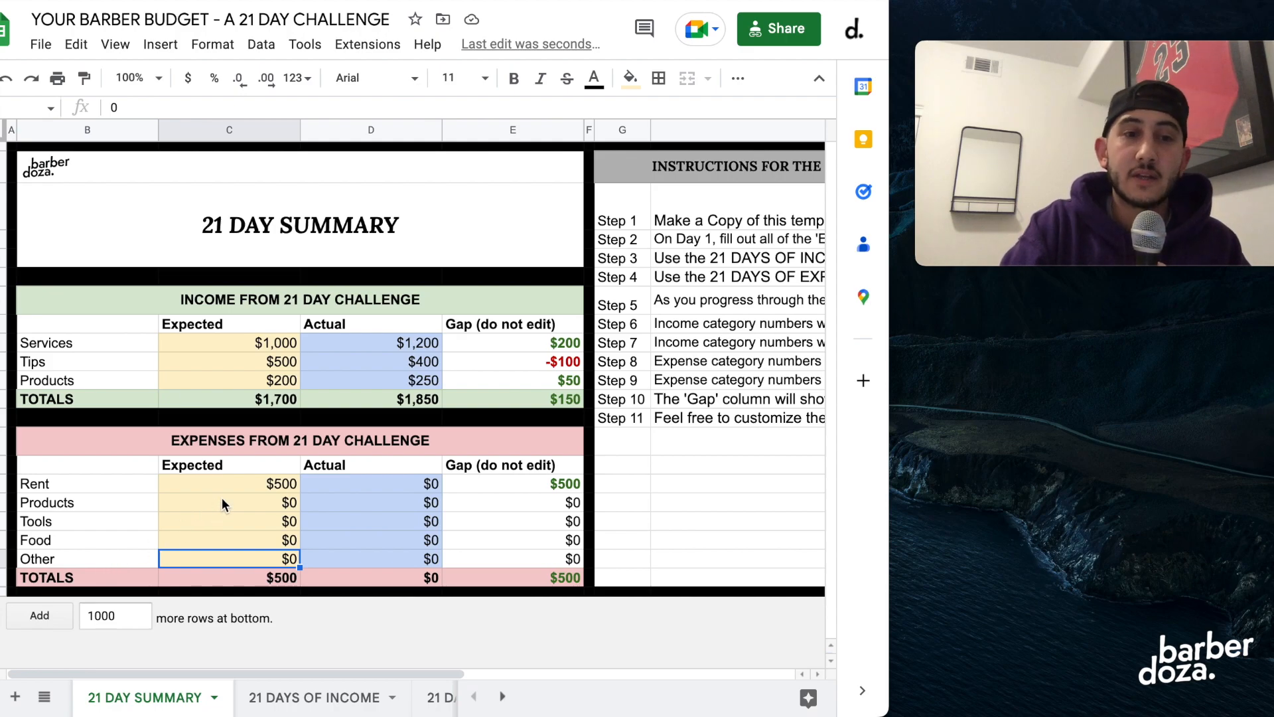
{"action": "left_click", "coordinate": [258, 501]}
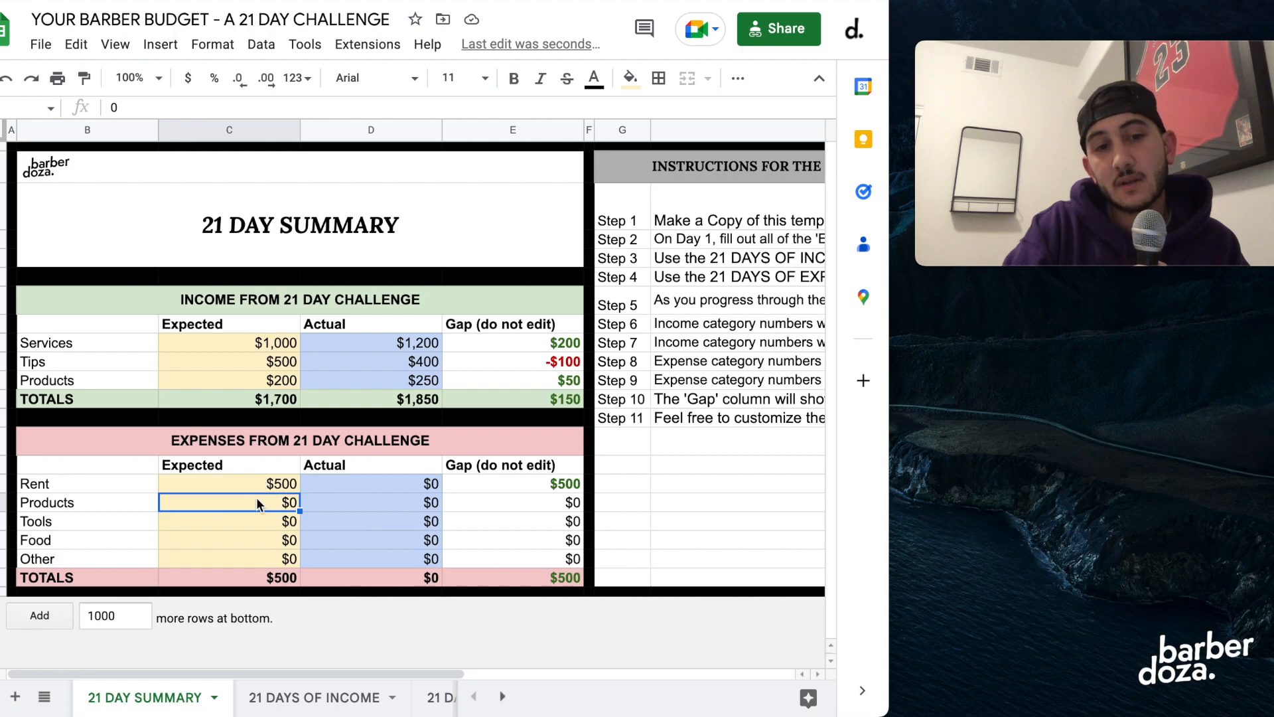
{"action": "type", "text": "100"}
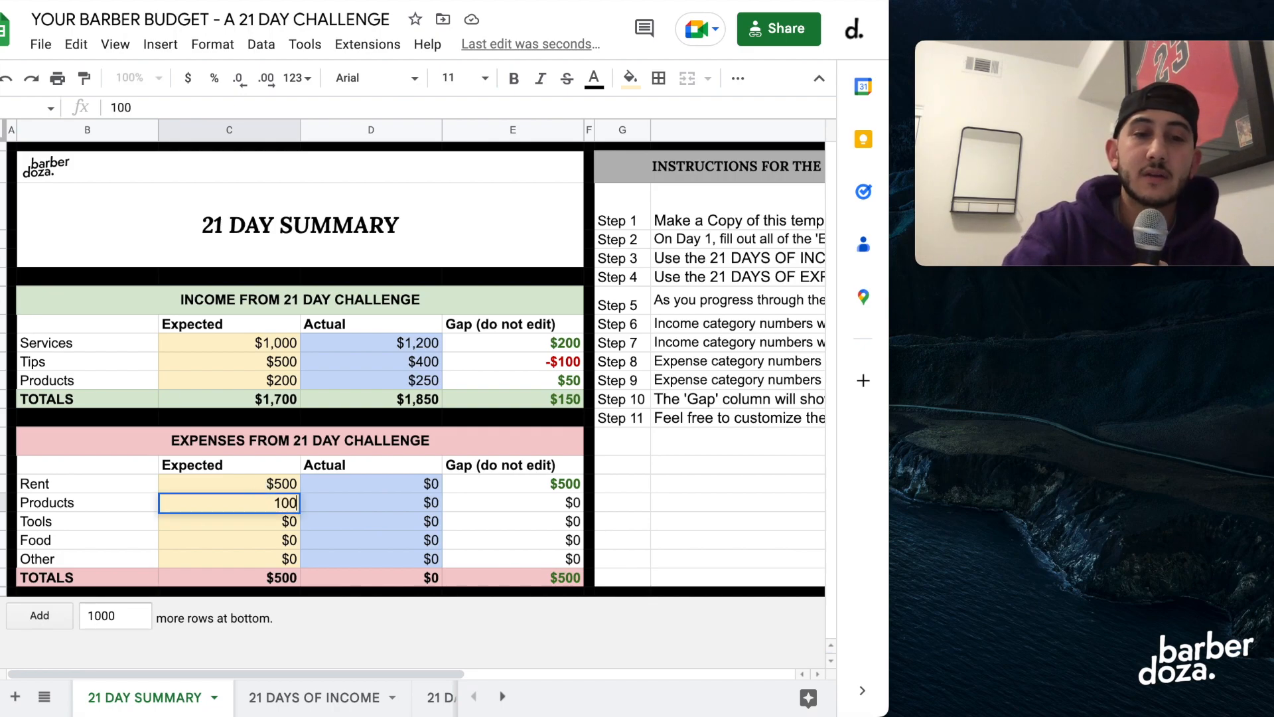
{"action": "key", "text": "Return"}
{"action": "type", "text": "100"}
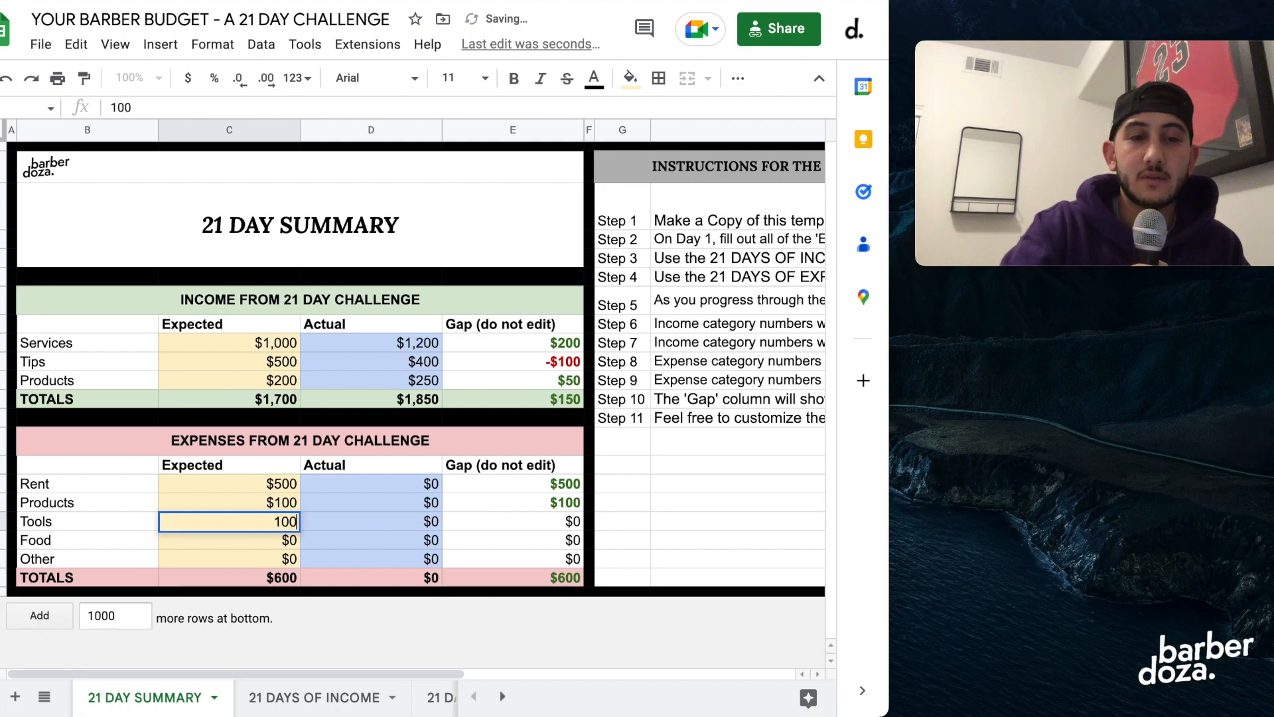
{"action": "key", "text": "Return"}
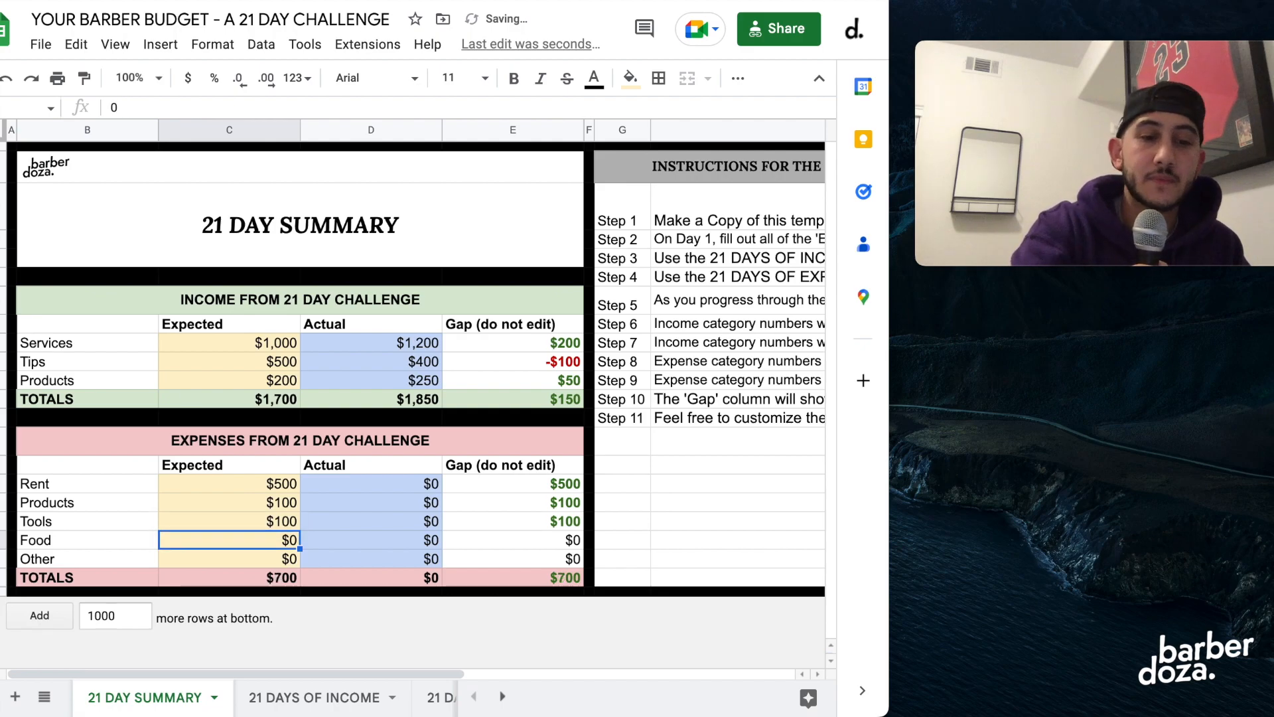
{"action": "type", "text": "200"}
{"action": "key", "text": "Return"}
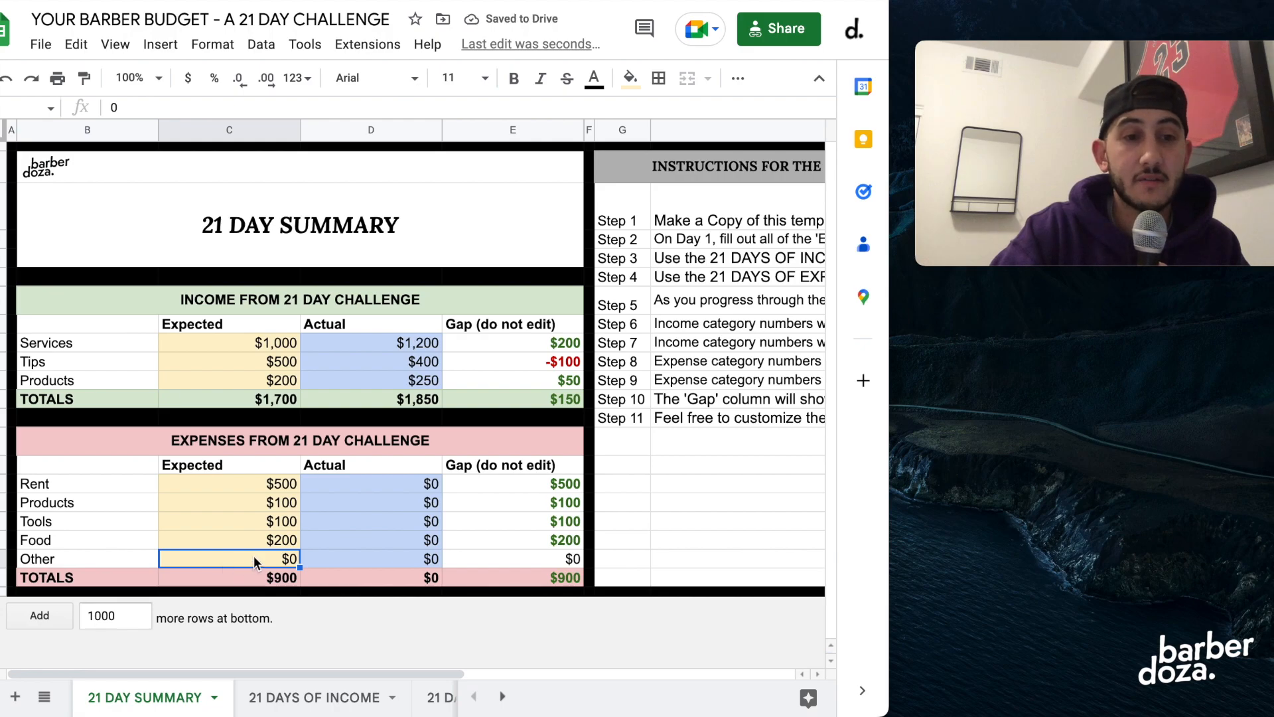
{"action": "type", "text": "50"}
{"action": "key", "text": "Return"}
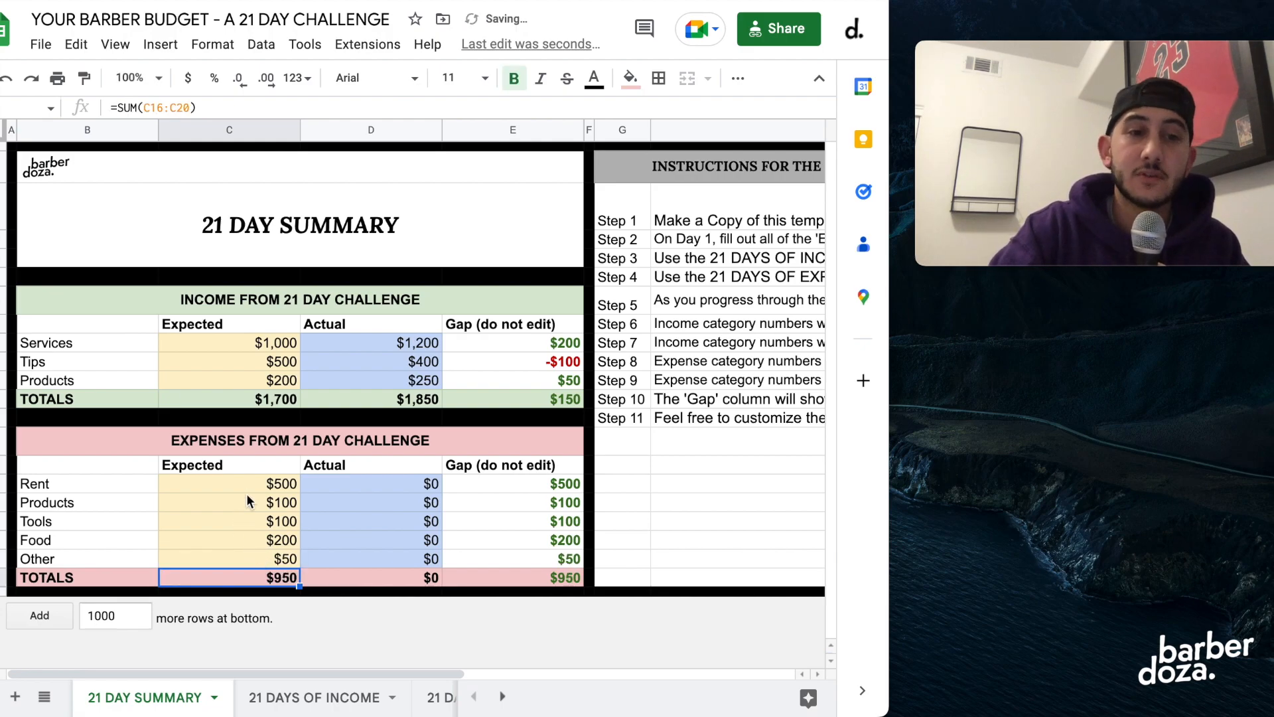
Set the actual expenses to 500 for Rent, 80 for Products and 60 for Tools.
{"action": "left_click", "coordinate": [400, 483]}
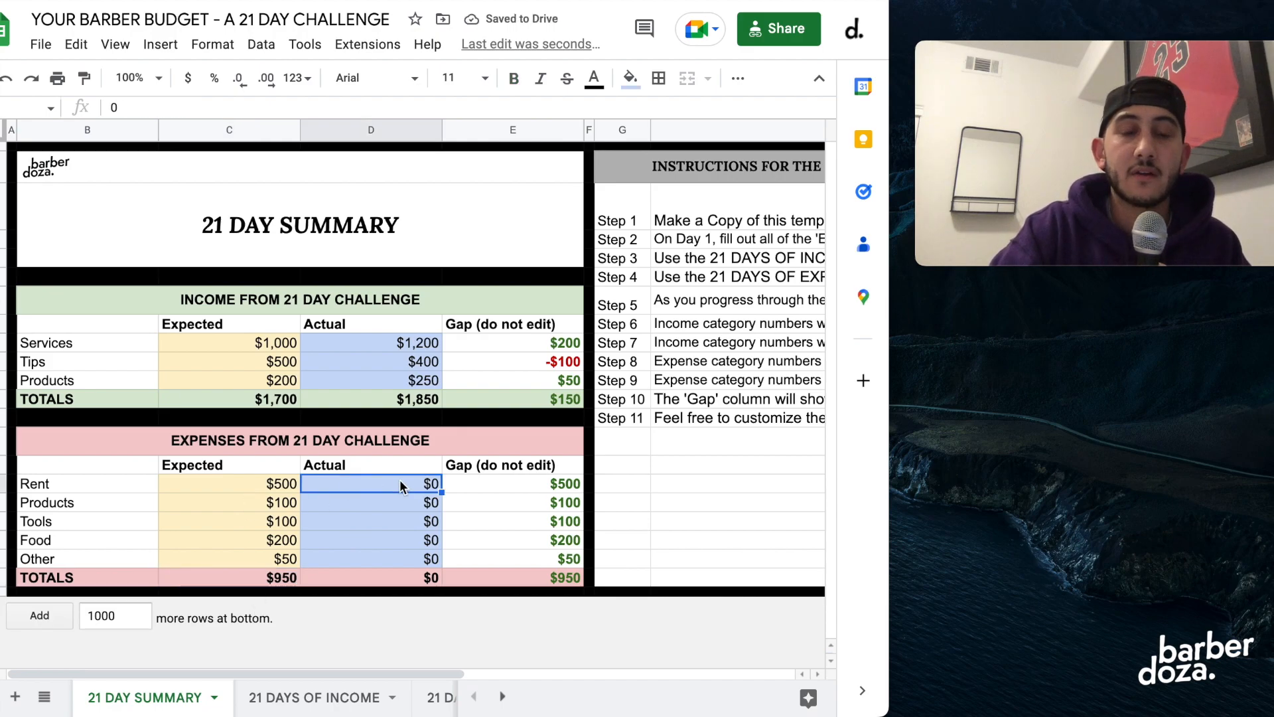
{"action": "type", "text": "500"}
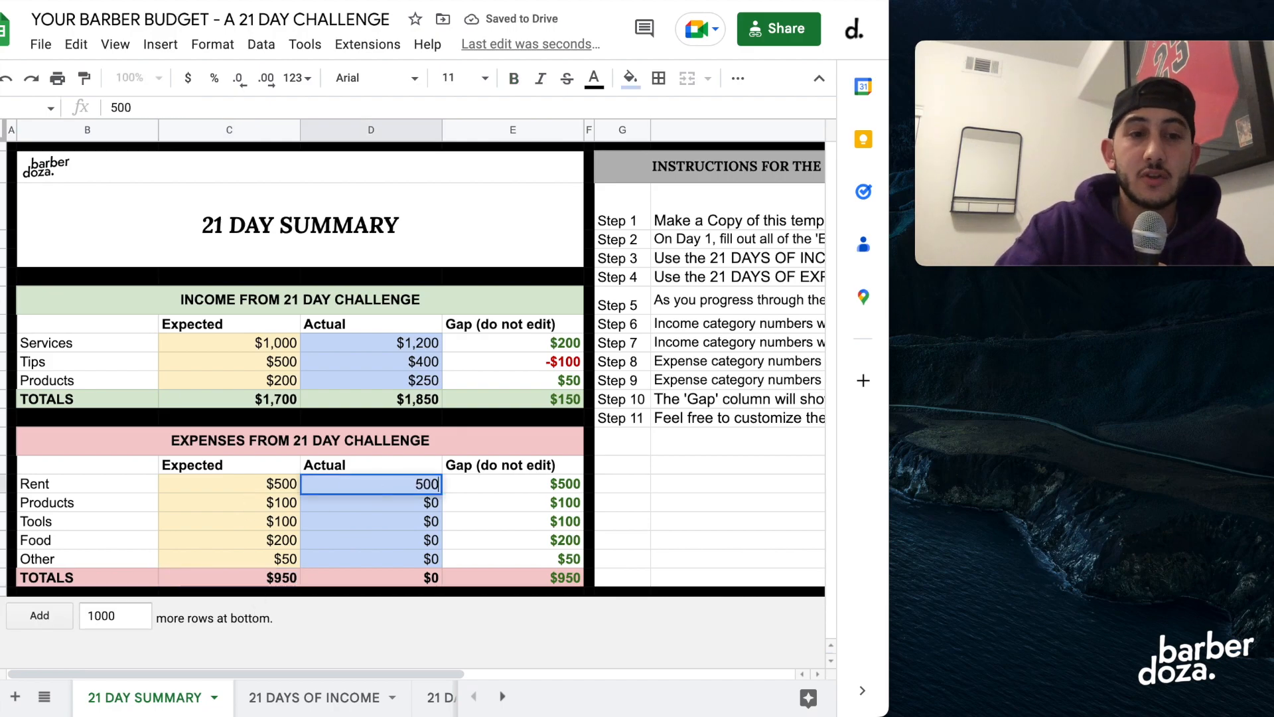
{"action": "key", "text": "Return"}
{"action": "type", "text": "80"}
{"action": "key", "text": "Return"}
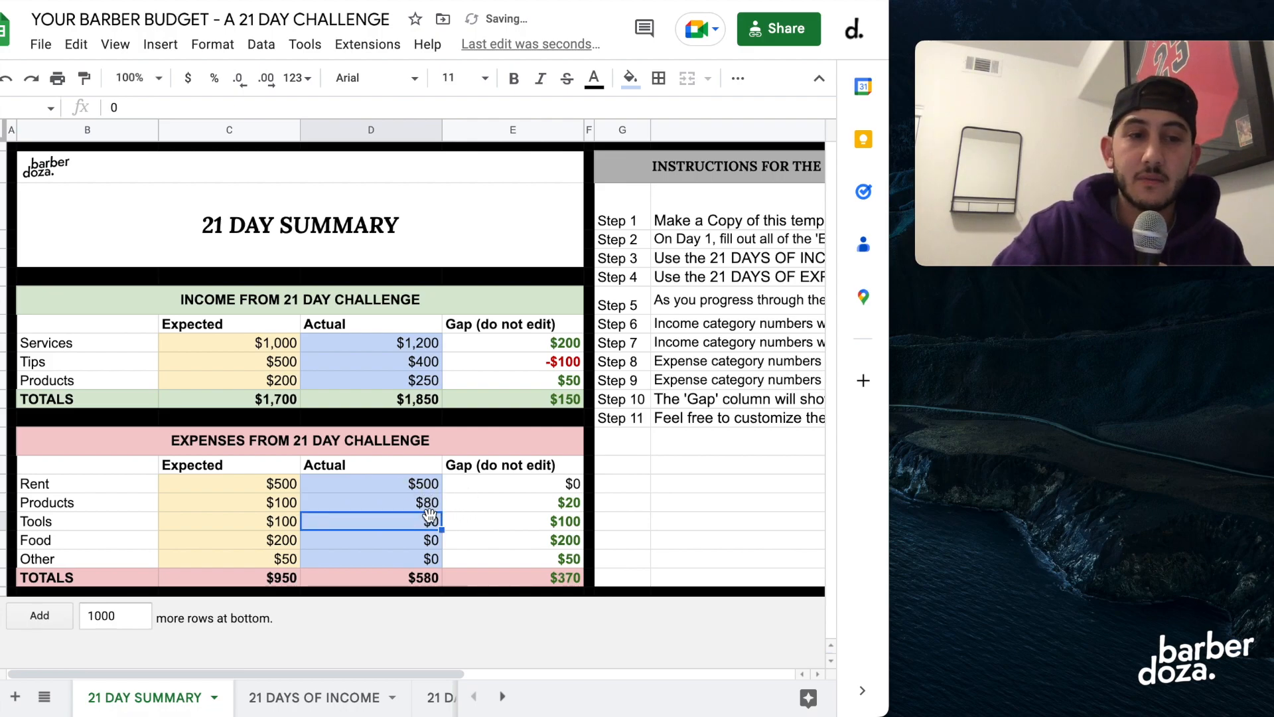
{"action": "type", "text": "6"}
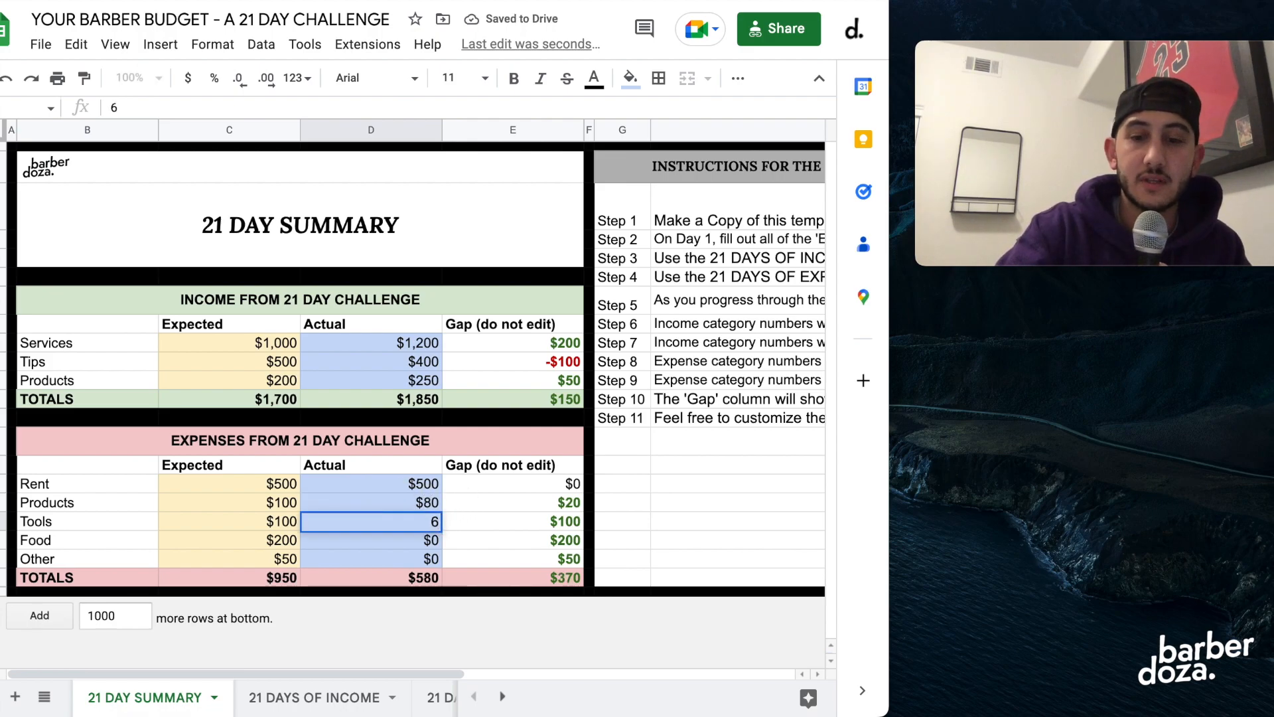
{"action": "type", "text": "0"}
{"action": "key", "text": "Return"}
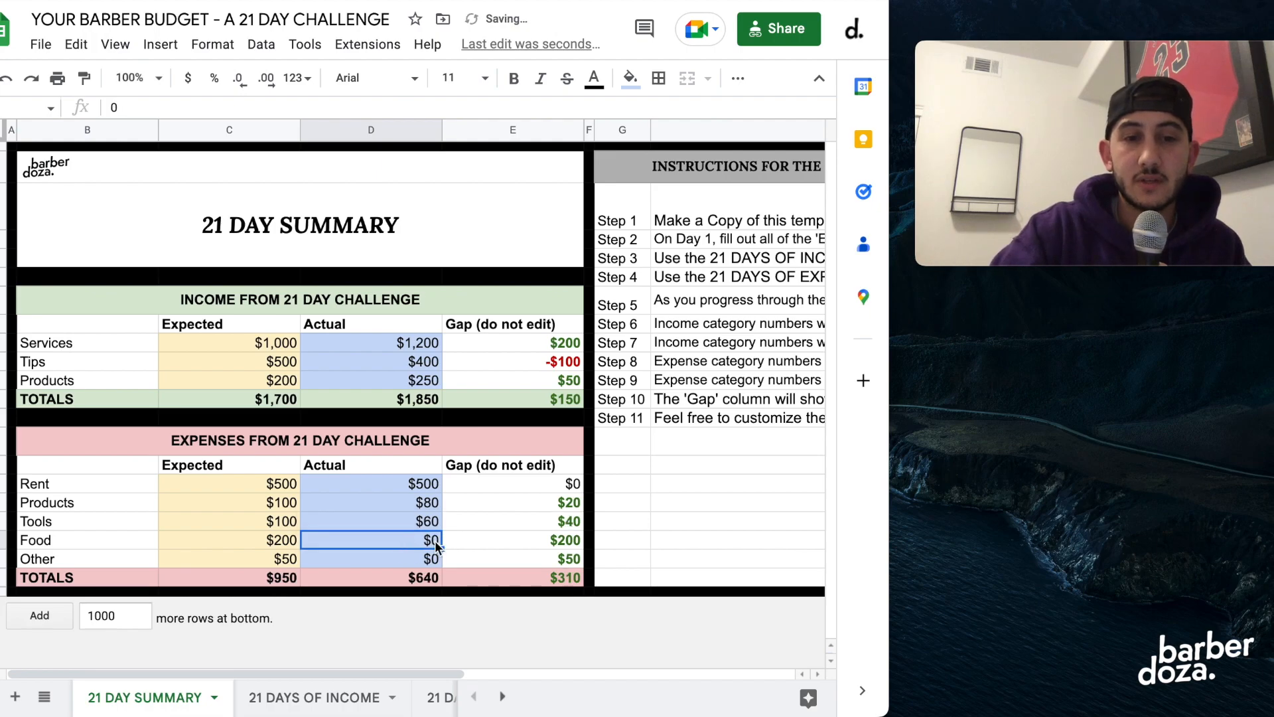
Set the actual expenses to 150 for Food and 50 for Other.
{"action": "key", "text": "Return"}
{"action": "key", "text": "BackSpace"}
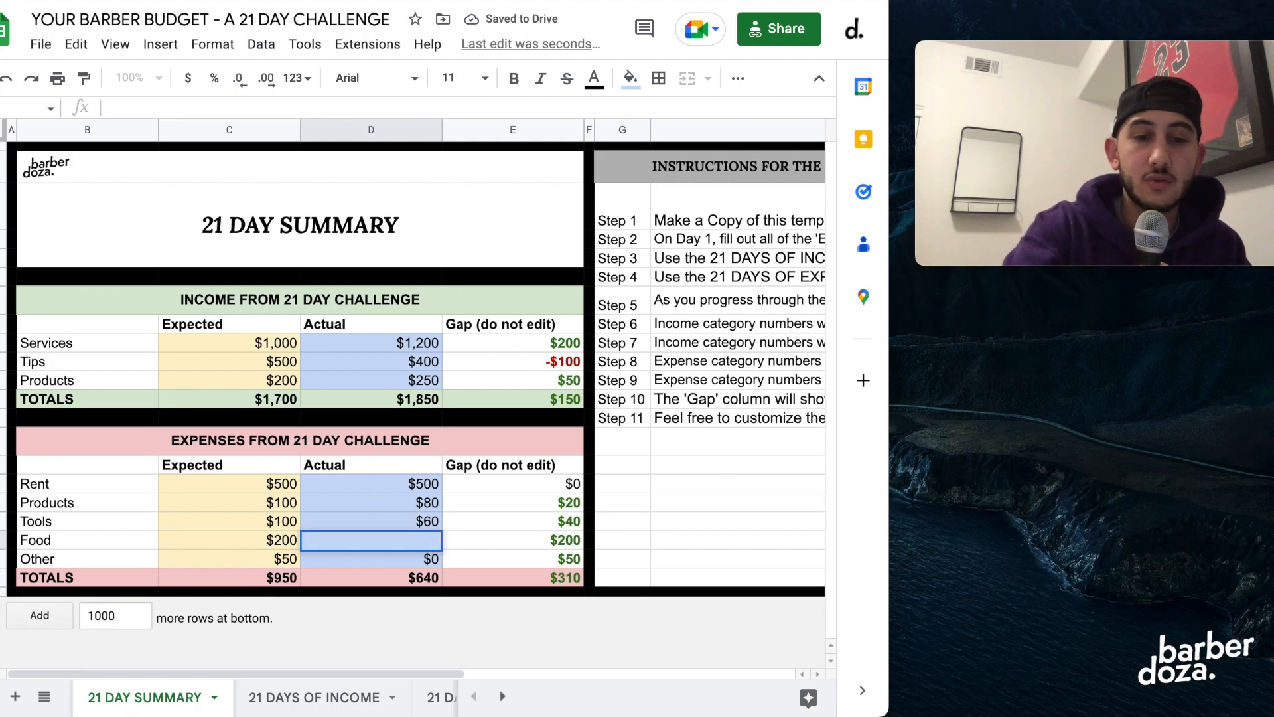
{"action": "type", "text": "1"}
{"action": "type", "text": "50"}
{"action": "key", "text": "Return"}
{"action": "type", "text": "50"}
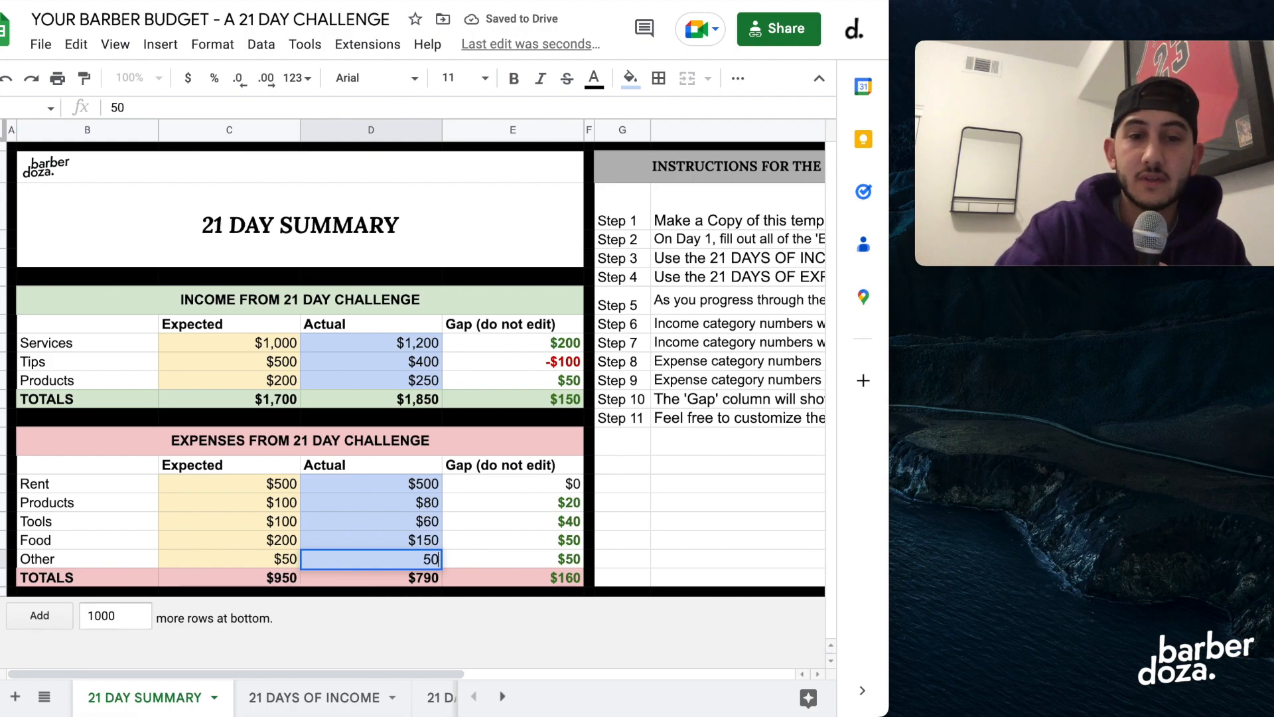
{"action": "key", "text": "Return"}
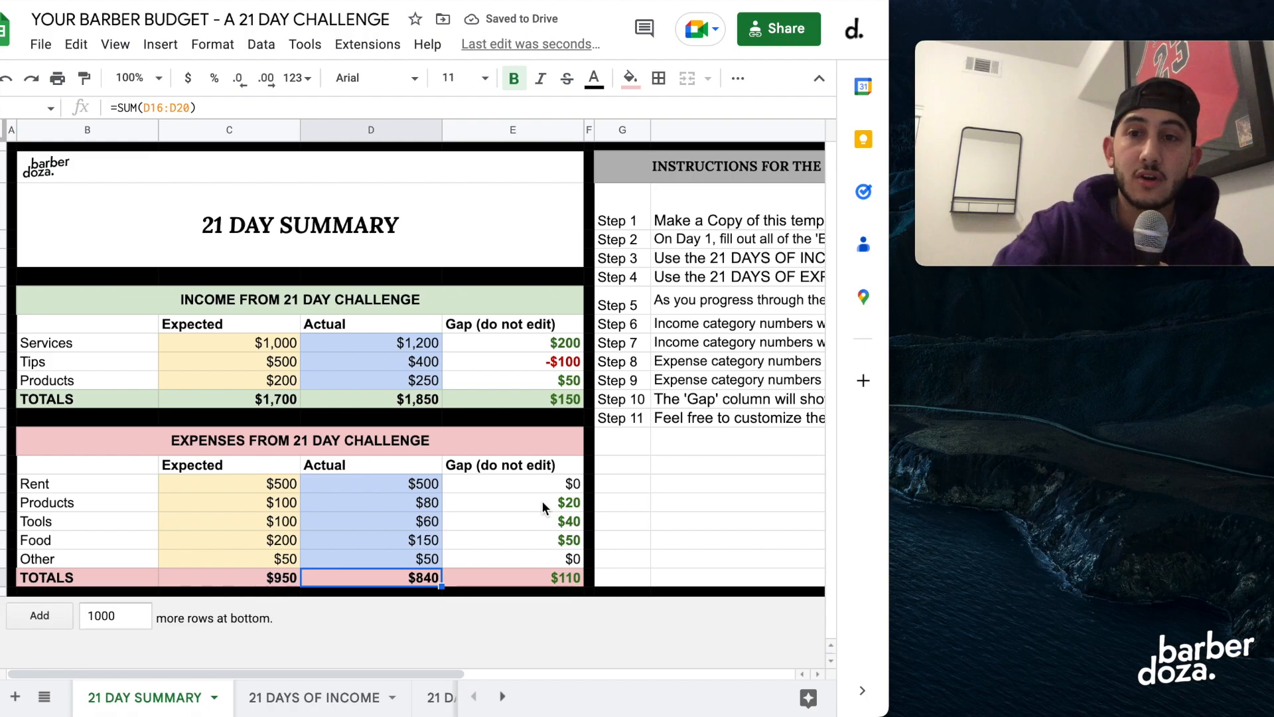
Replace the actual expense amounts with 700 for Rent and 150 for Products.
{"action": "left_click", "coordinate": [394, 484]}
{"action": "type", "text": "700"}
{"action": "key", "text": "Return"}
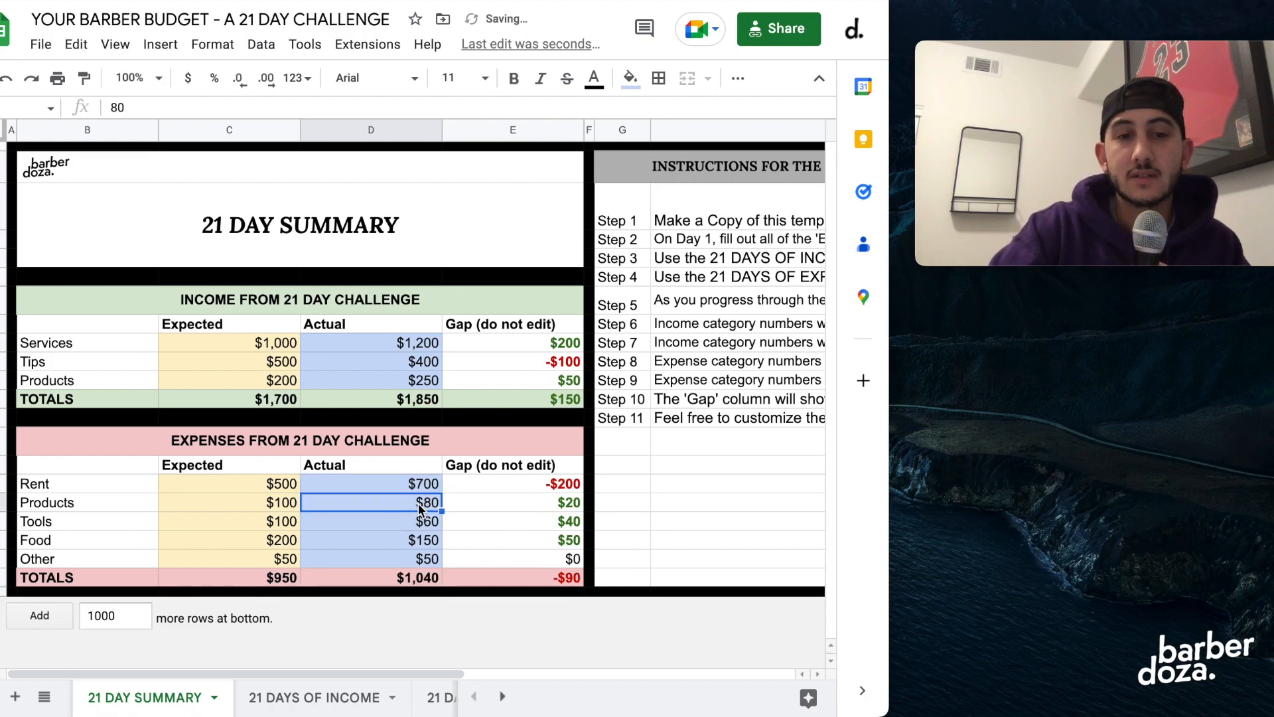
{"action": "type", "text": "150"}
{"action": "key", "text": "Return"}
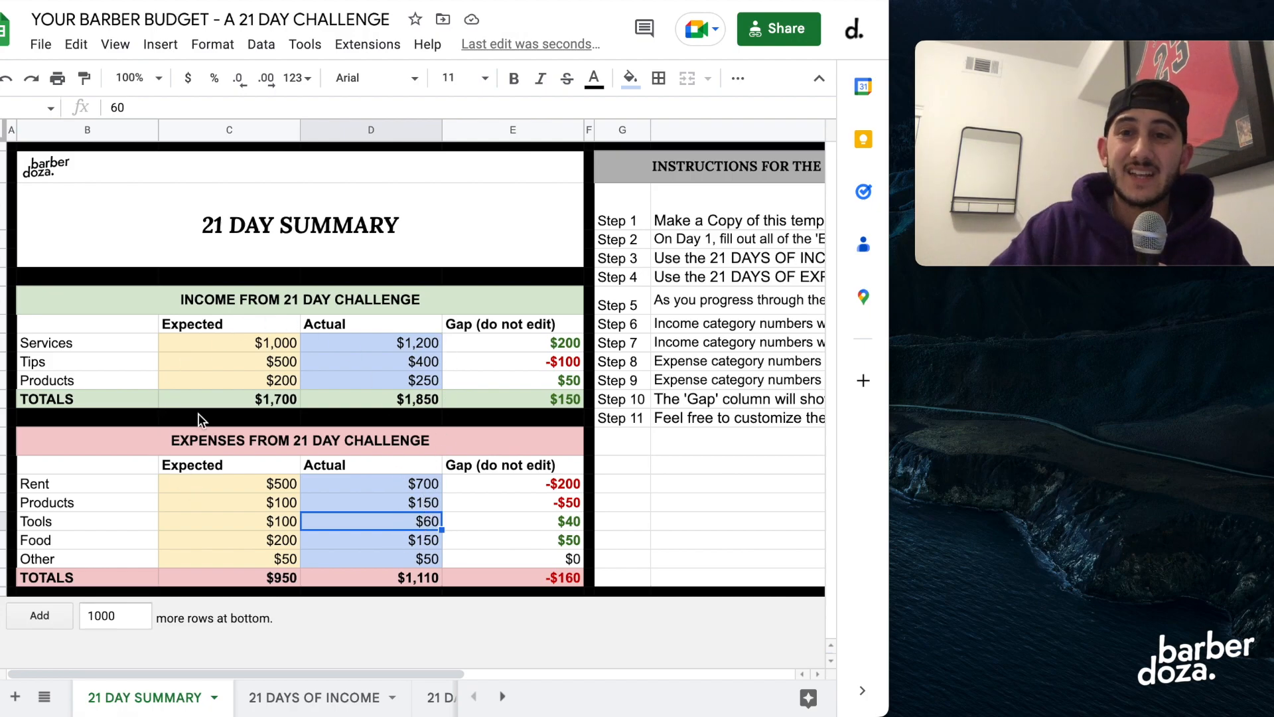
{"action": "left_click", "coordinate": [202, 323]}
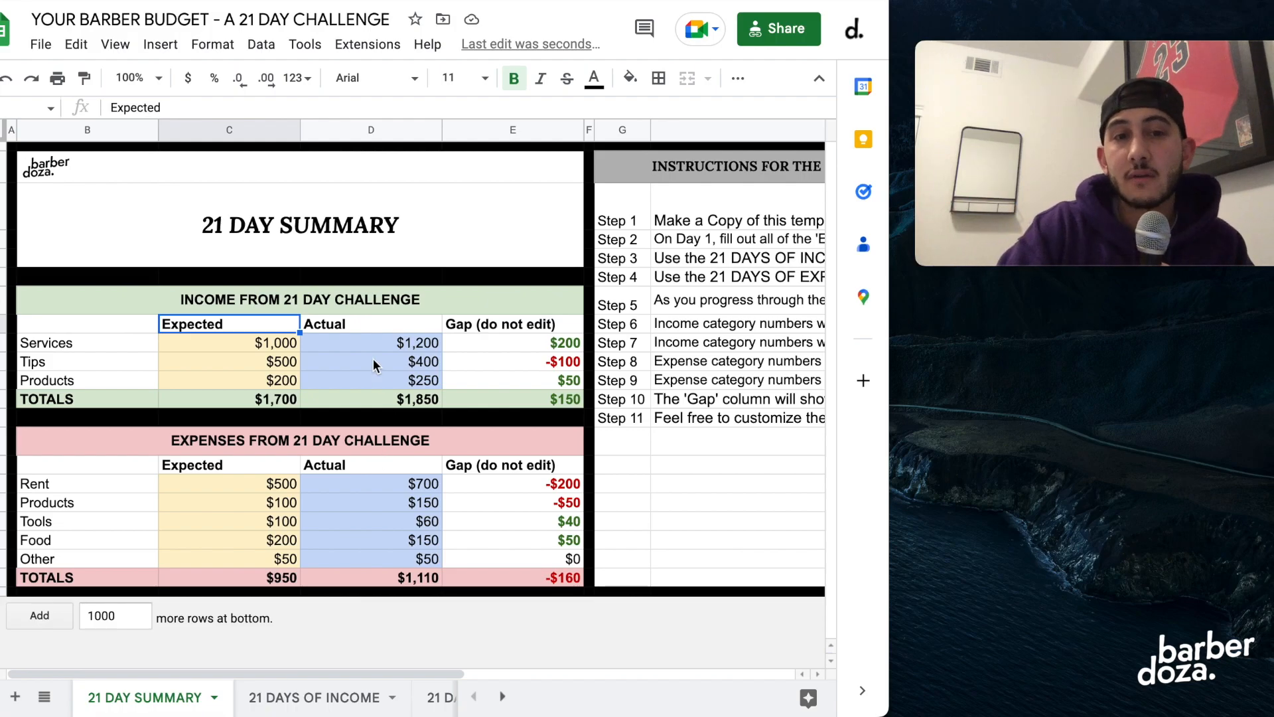
{"action": "left_click", "coordinate": [370, 341]}
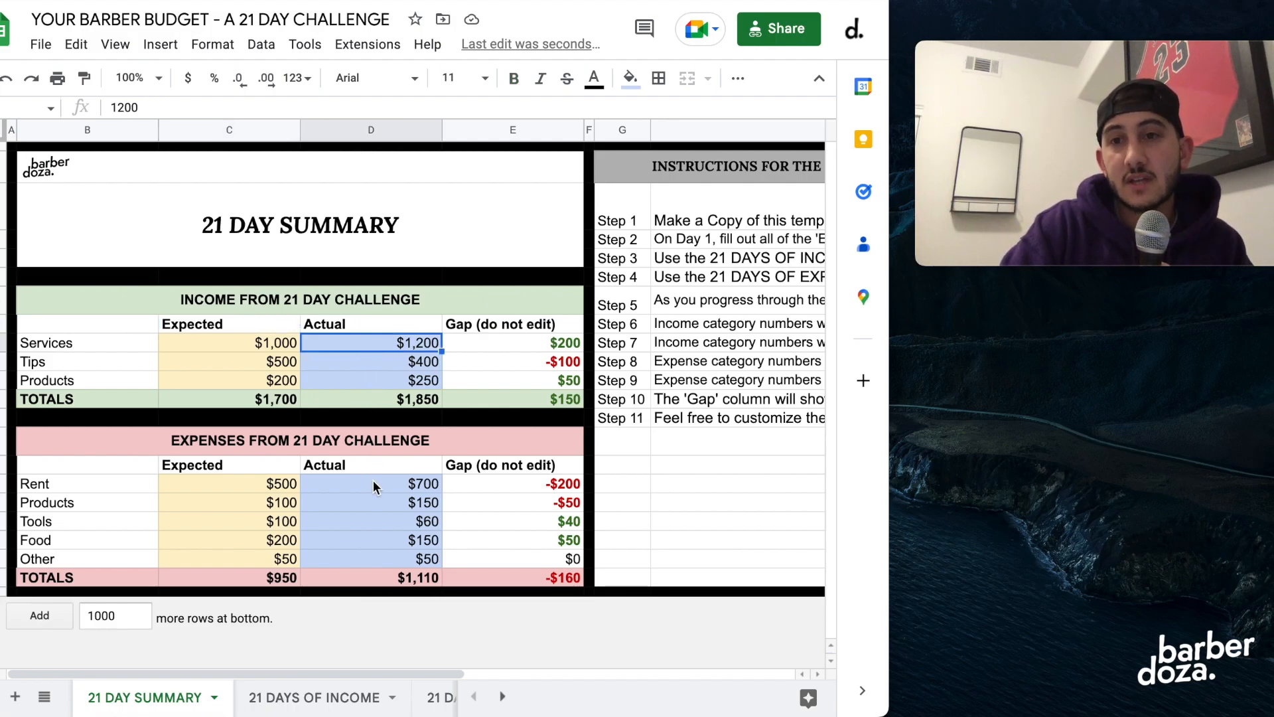
{"action": "left_click", "coordinate": [377, 324]}
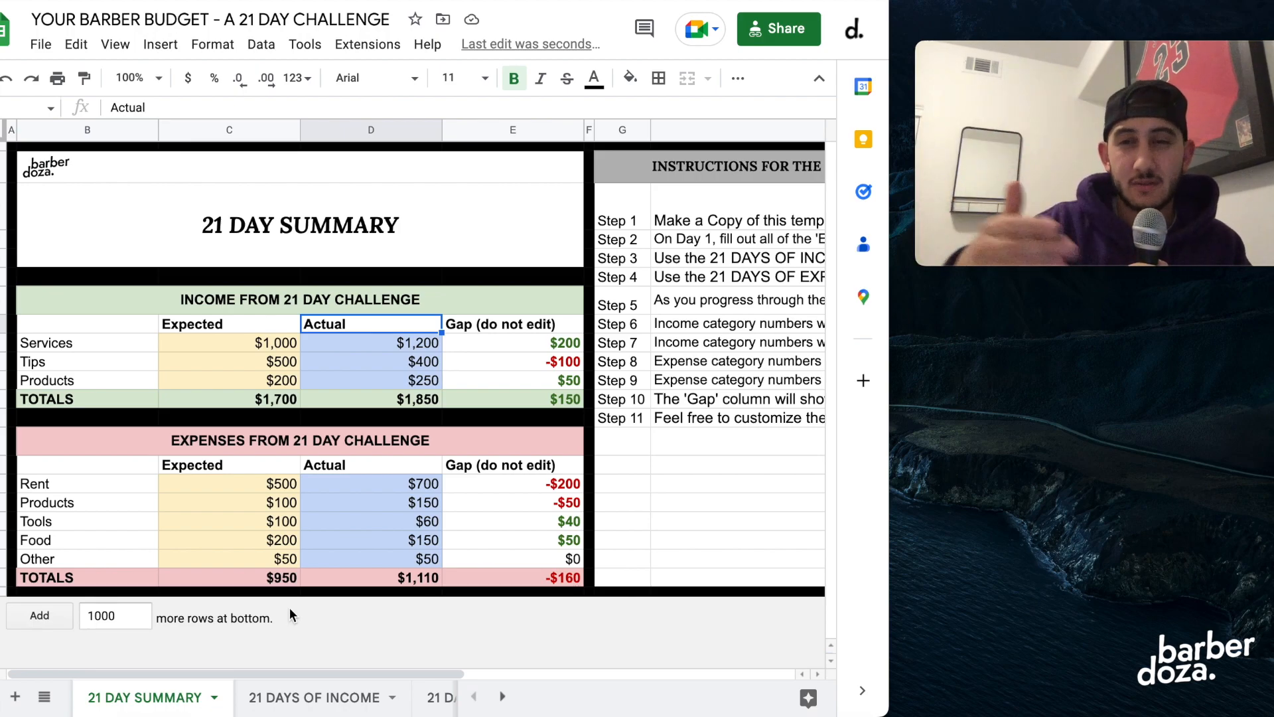
Open the 21 DAYS OF INCOME sheet and widen the browser window slightly.
{"action": "left_click", "coordinate": [327, 702]}
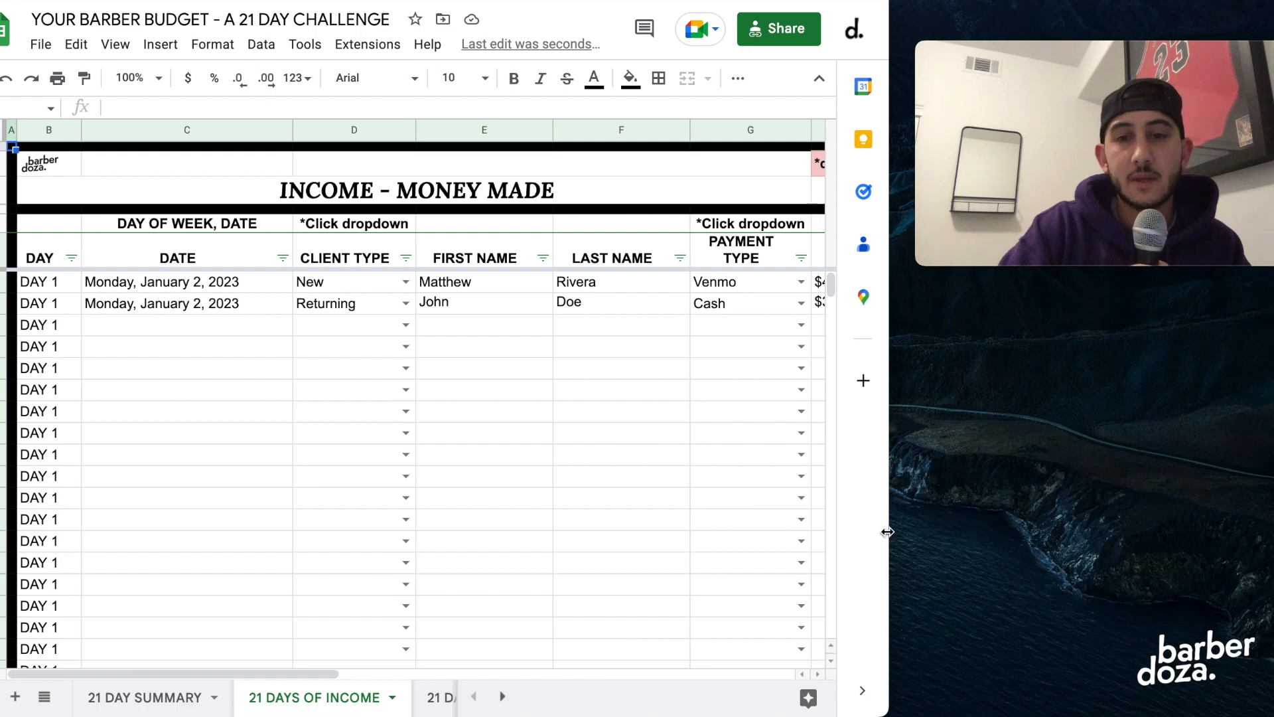
{"action": "left_click_drag", "start_coordinate": [888, 531], "coordinate": [901, 531]}
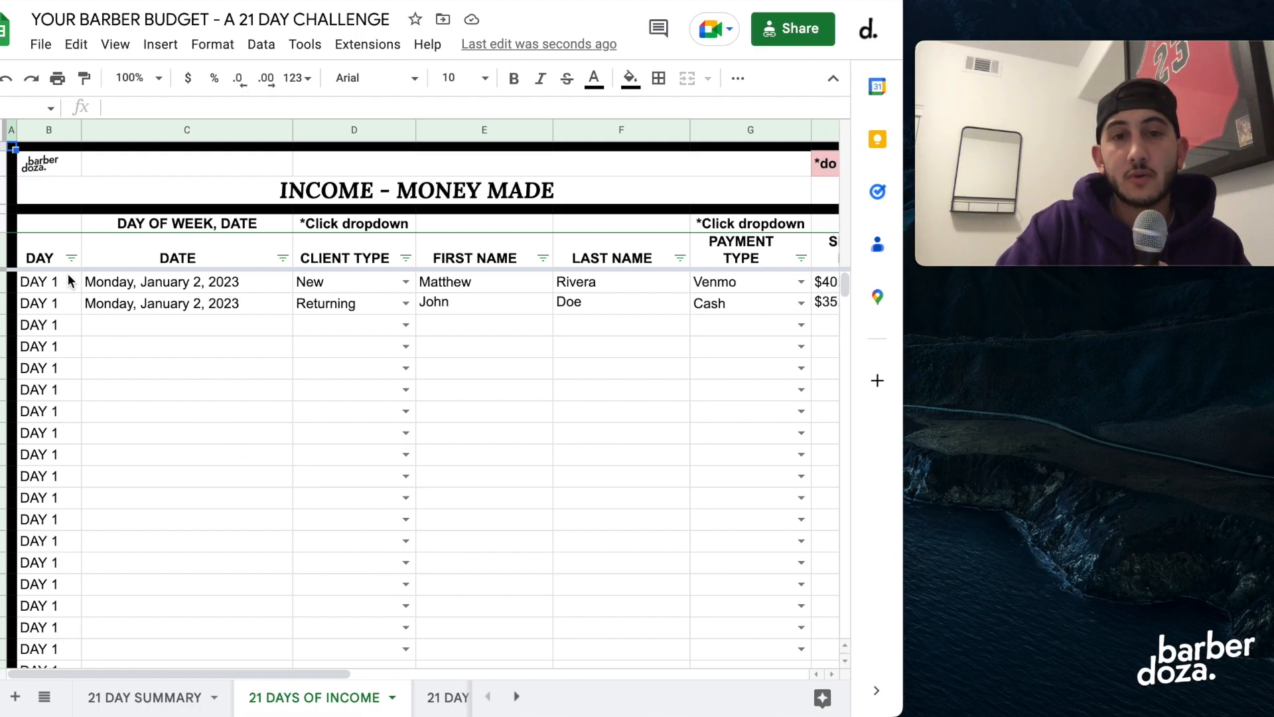
Examine the Day 1 income entries: the day, the client type options and the client name fields of the first entry.
{"action": "left_click", "coordinate": [54, 307]}
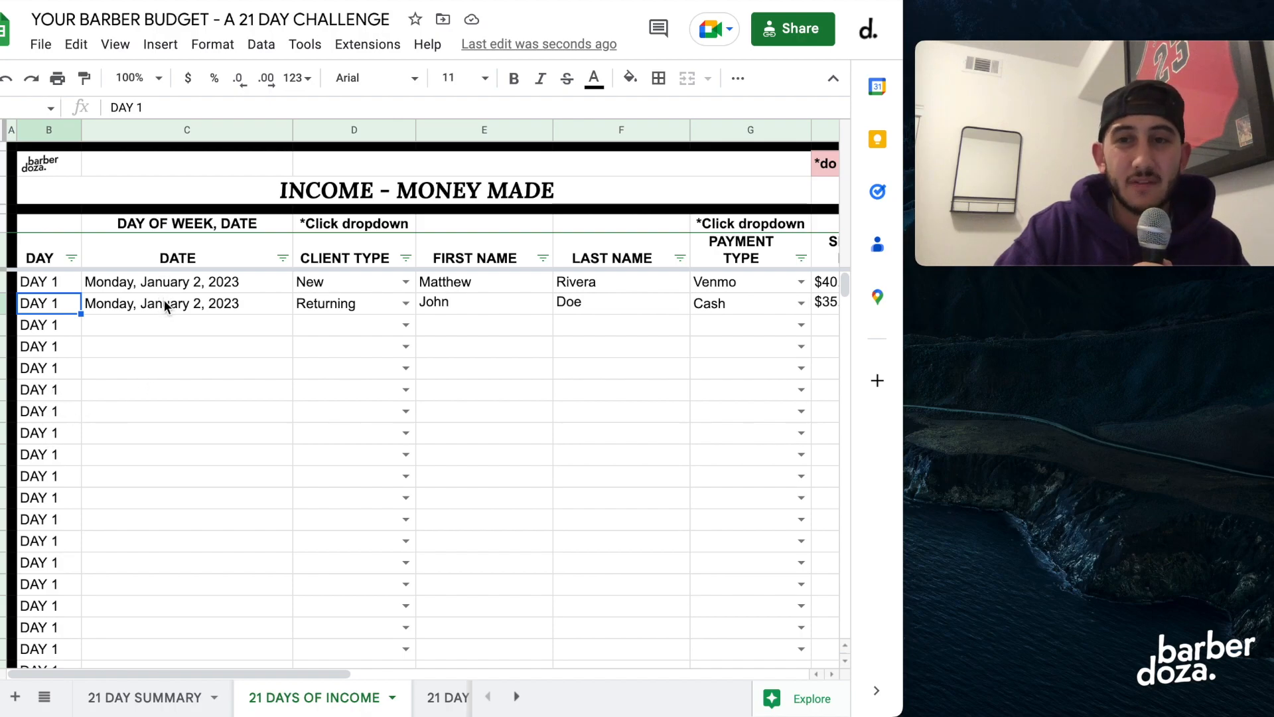
{"action": "left_click", "coordinate": [341, 282]}
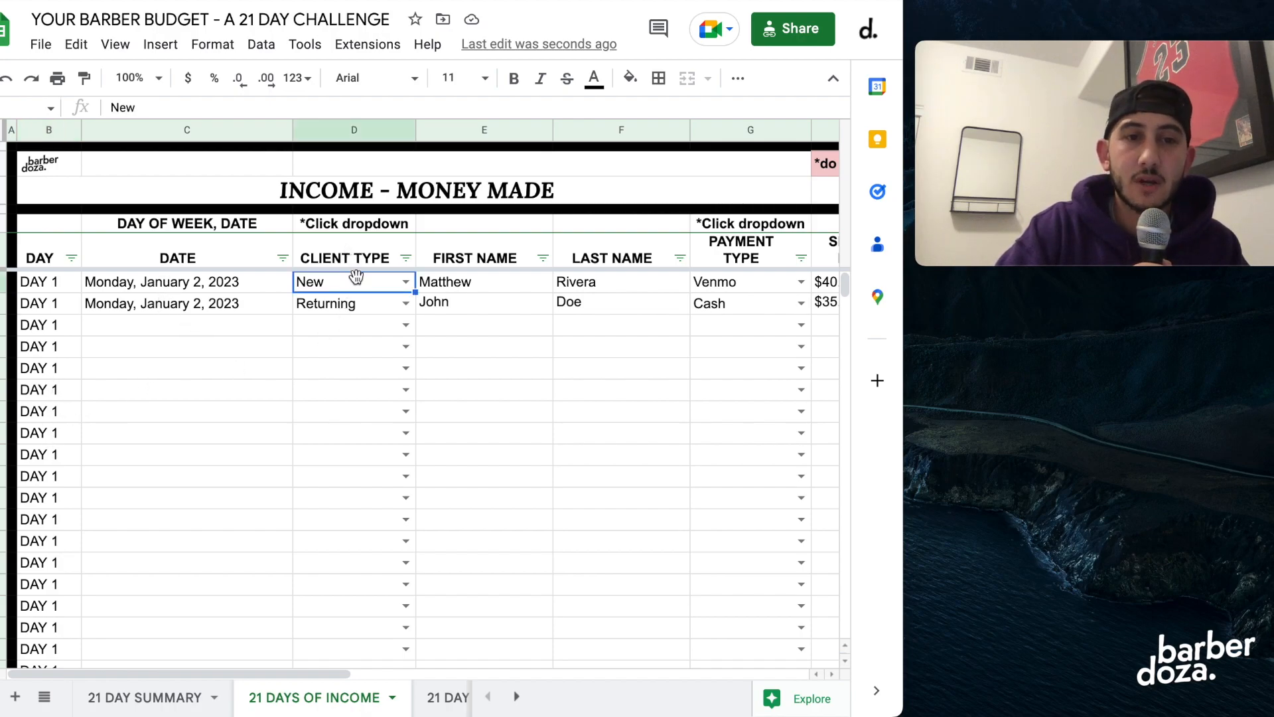
{"action": "left_click", "coordinate": [406, 284]}
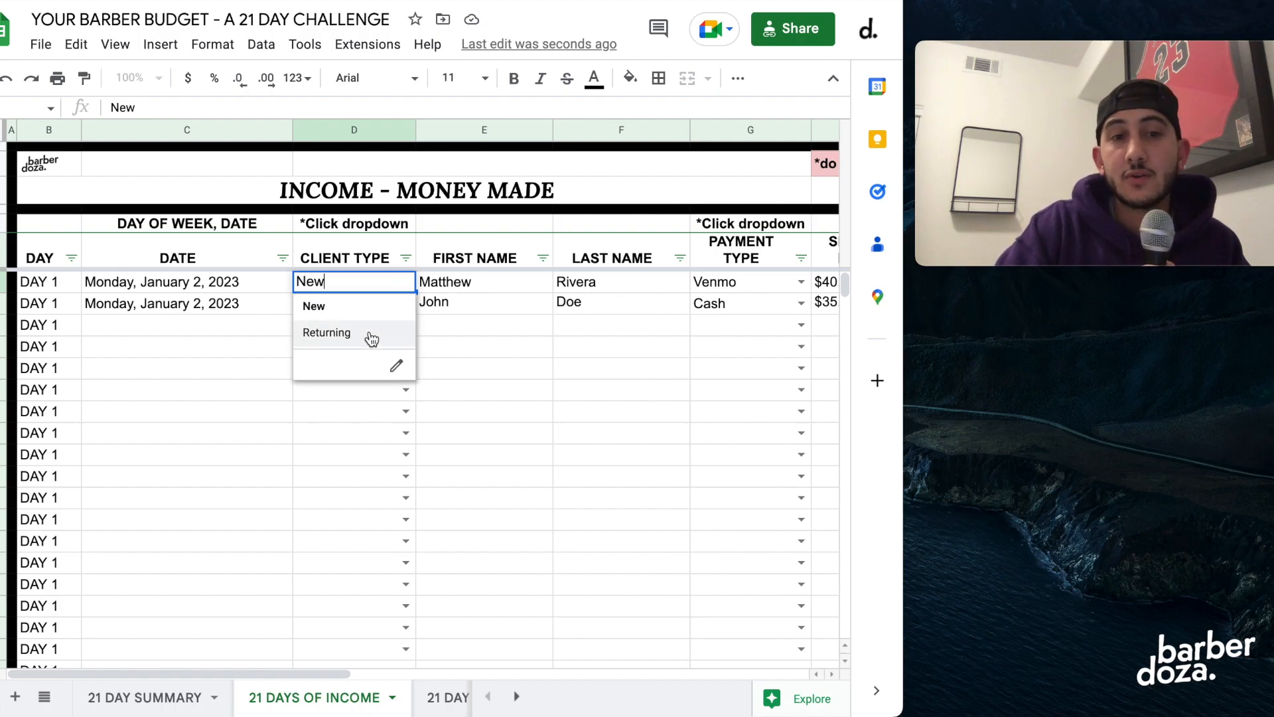
{"action": "left_click", "coordinate": [359, 419]}
{"action": "left_click", "coordinate": [460, 290]}
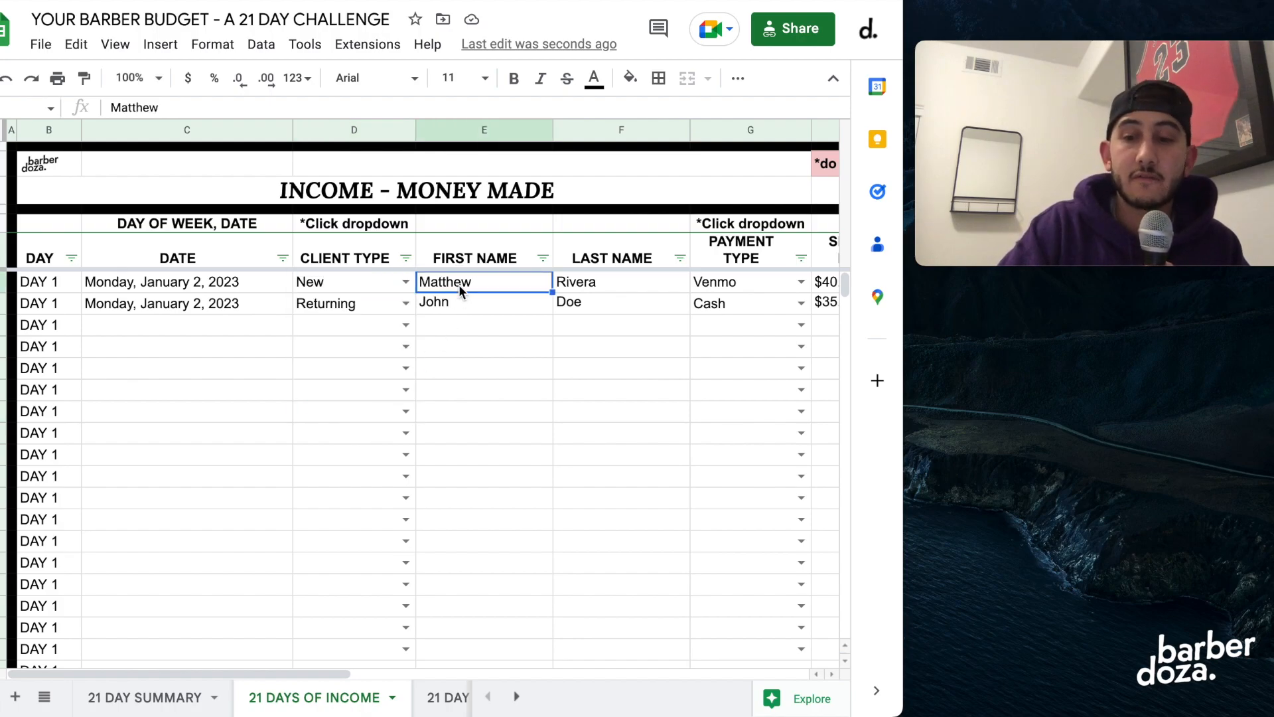
{"action": "key", "text": "Tab"}
{"action": "key", "text": "Tab"}
{"action": "key", "text": "Tab"}
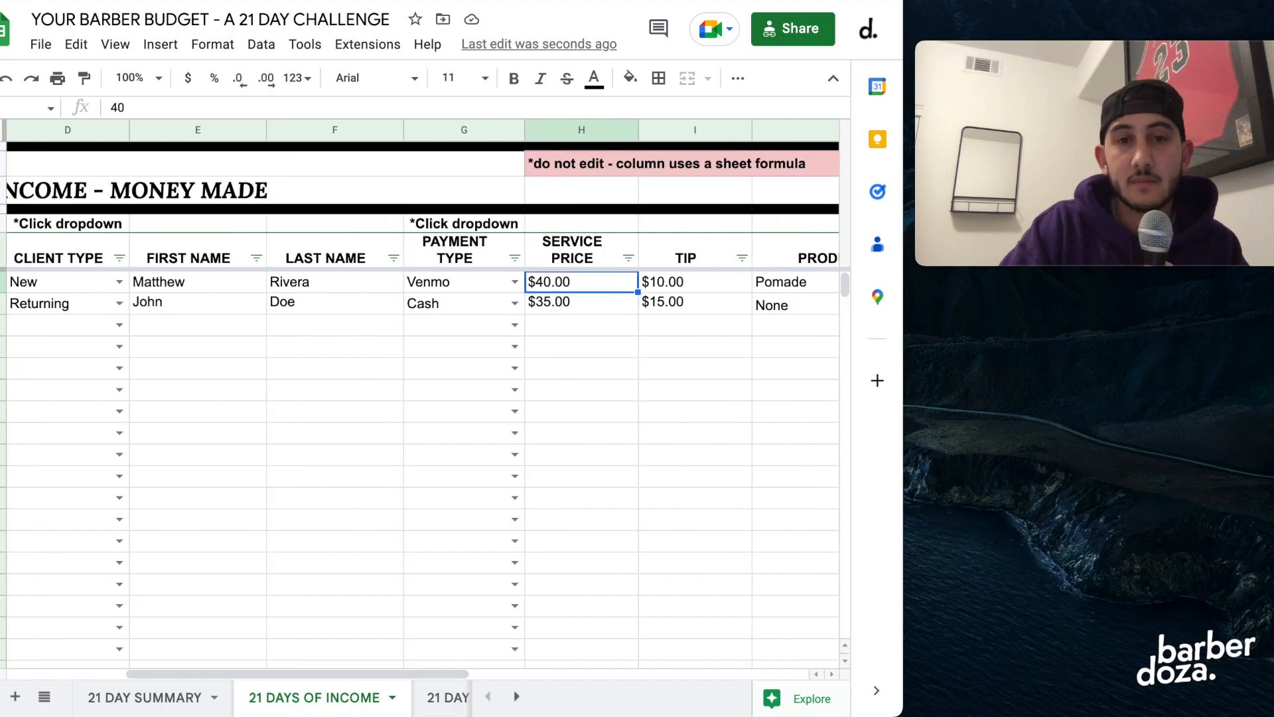
Examine the first income entry's payment type options, service price, tip and product sold options without changing them.
{"action": "left_click", "coordinate": [513, 281]}
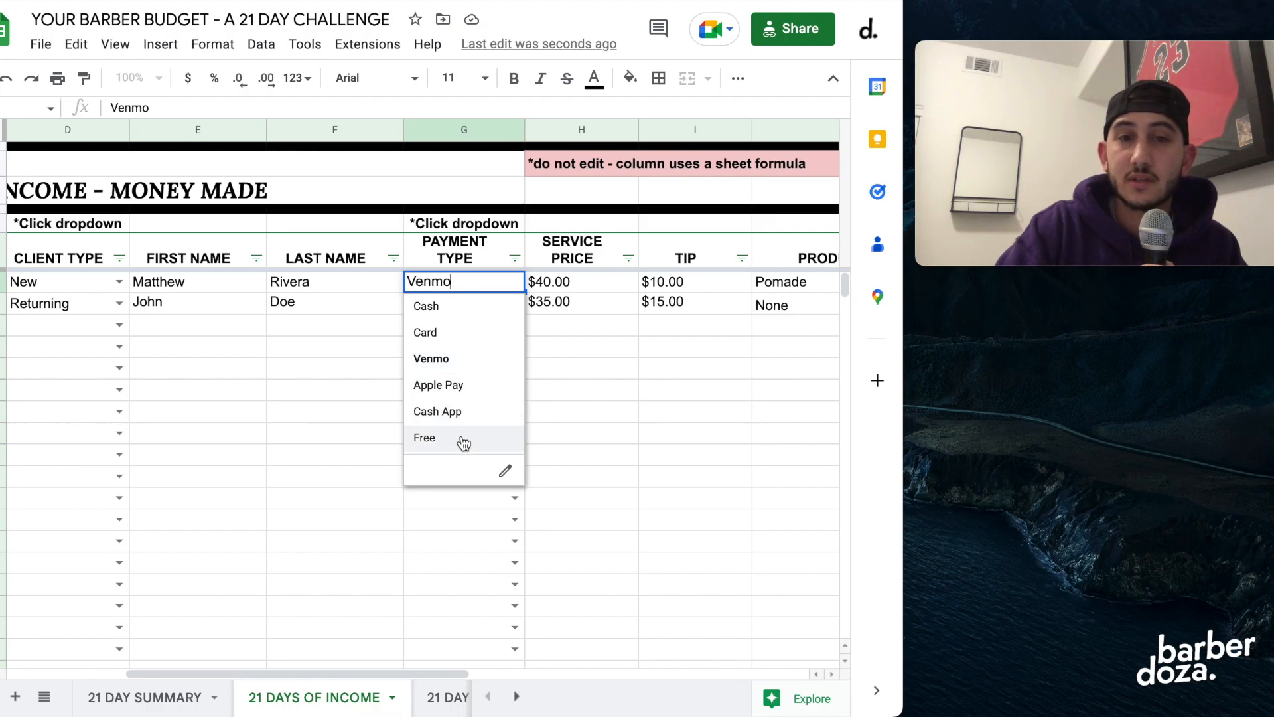
{"action": "left_click", "coordinate": [556, 406]}
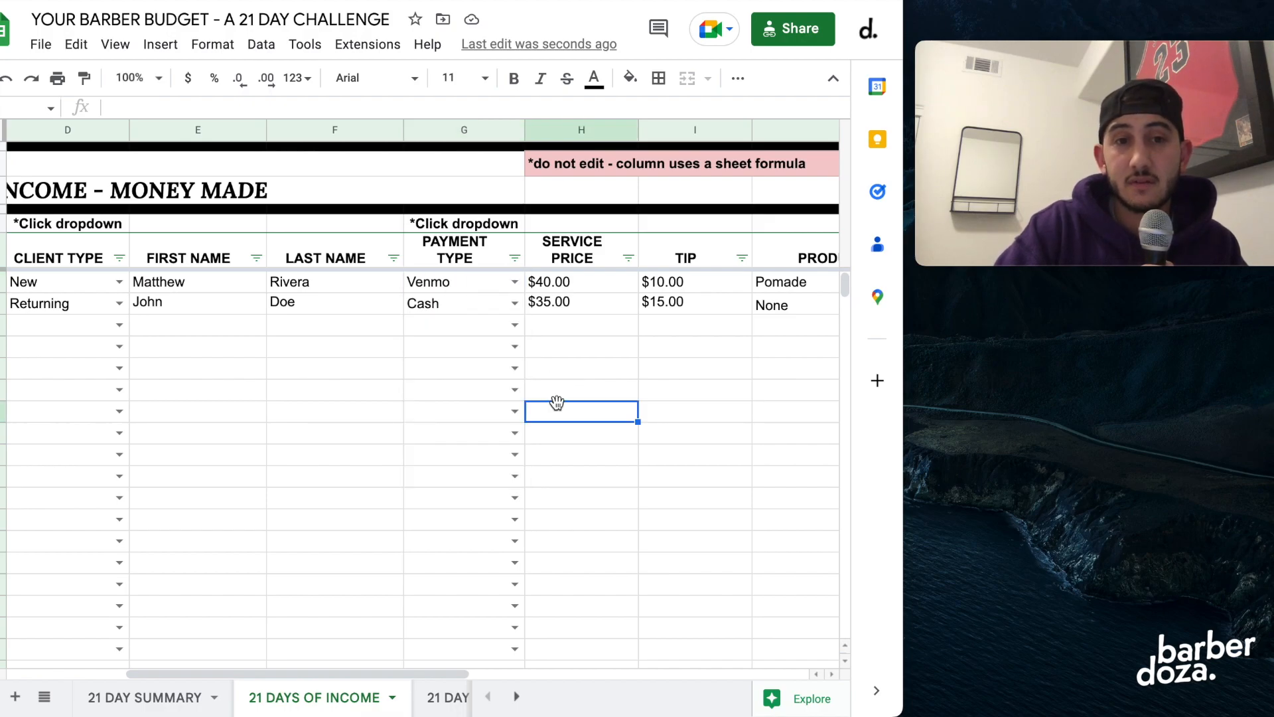
{"action": "left_click", "coordinate": [472, 284]}
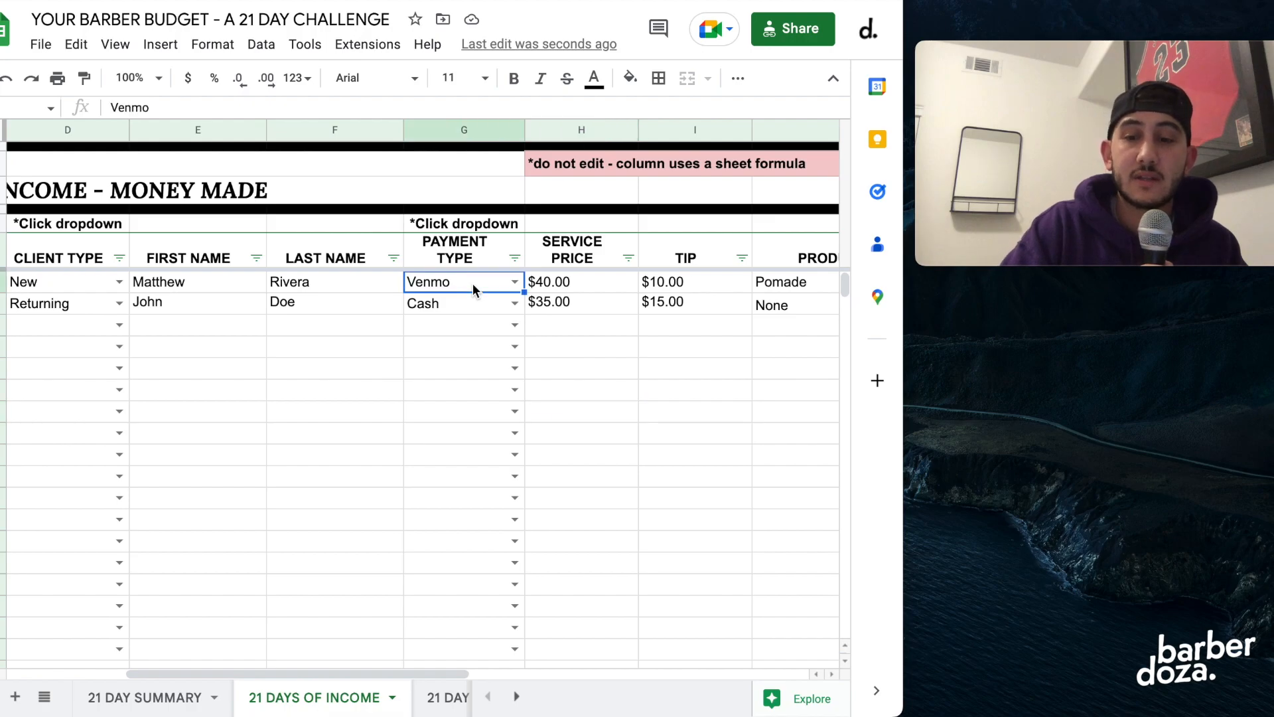
{"action": "key", "text": "Right"}
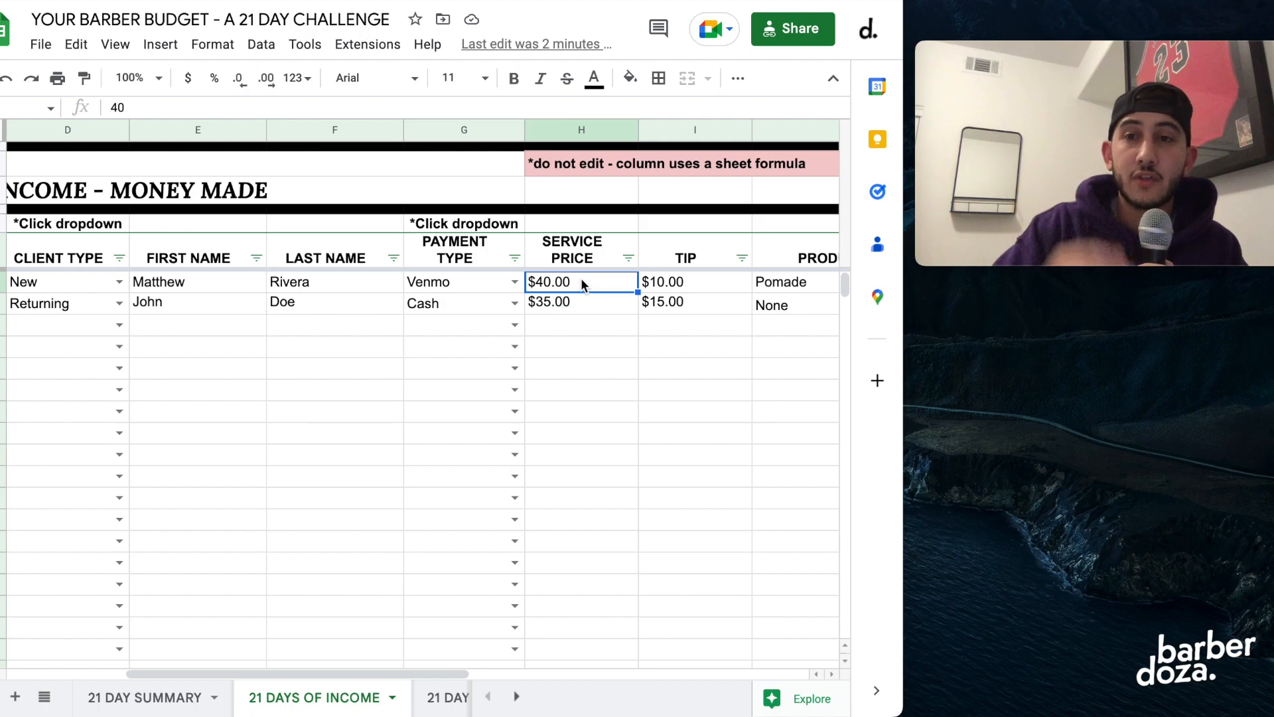
{"action": "left_click", "coordinate": [654, 282]}
{"action": "scroll", "coordinate": [658, 318], "scroll_direction": "right", "scroll_amount": 6}
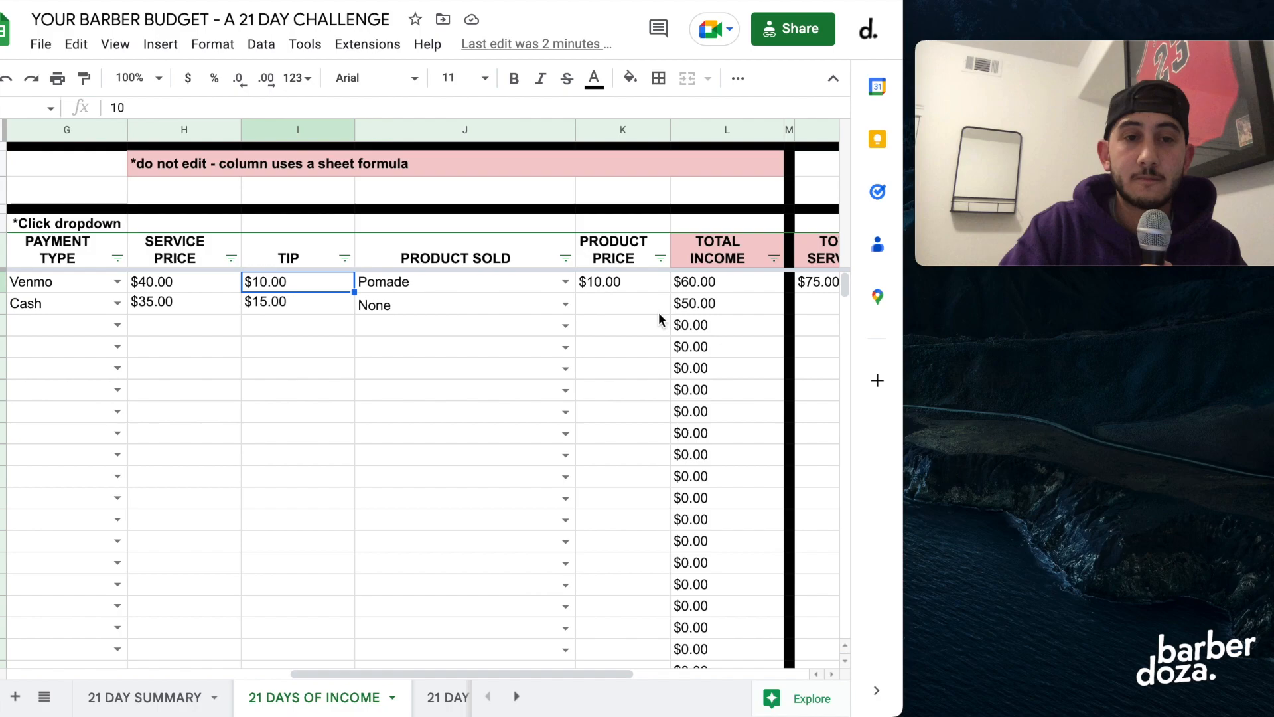
{"action": "left_click", "coordinate": [457, 286]}
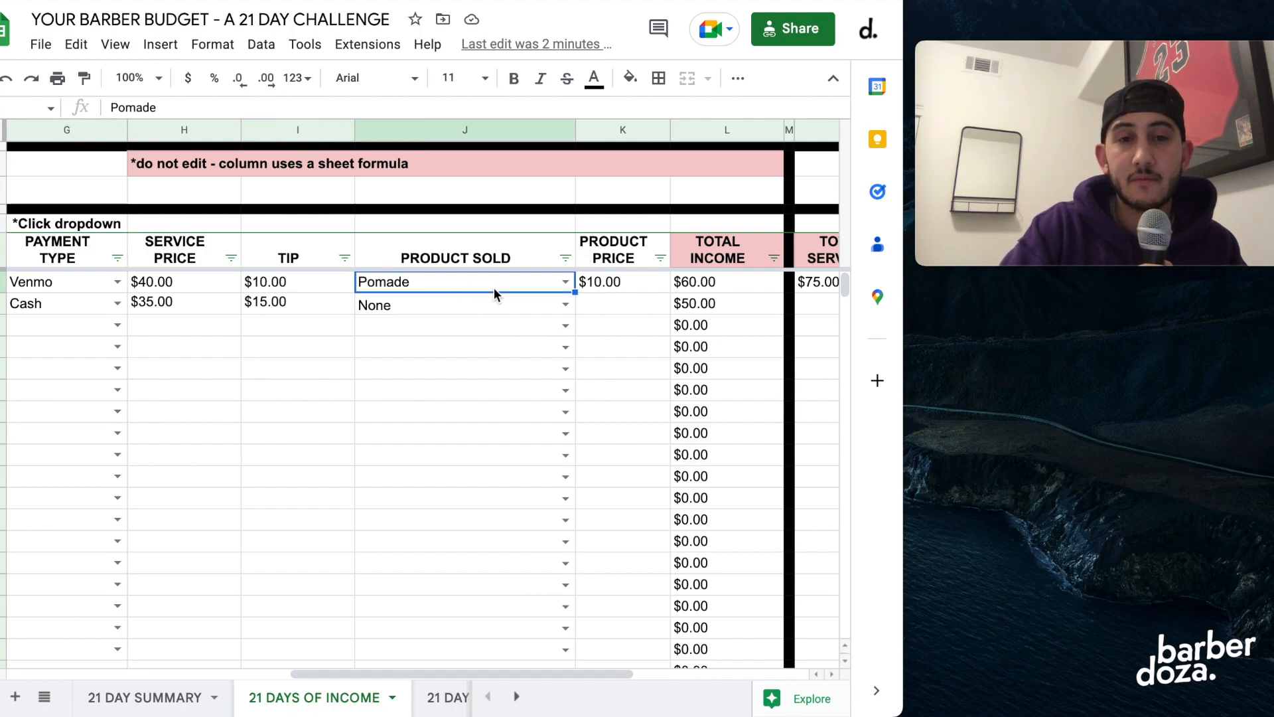
{"action": "left_click", "coordinate": [565, 282]}
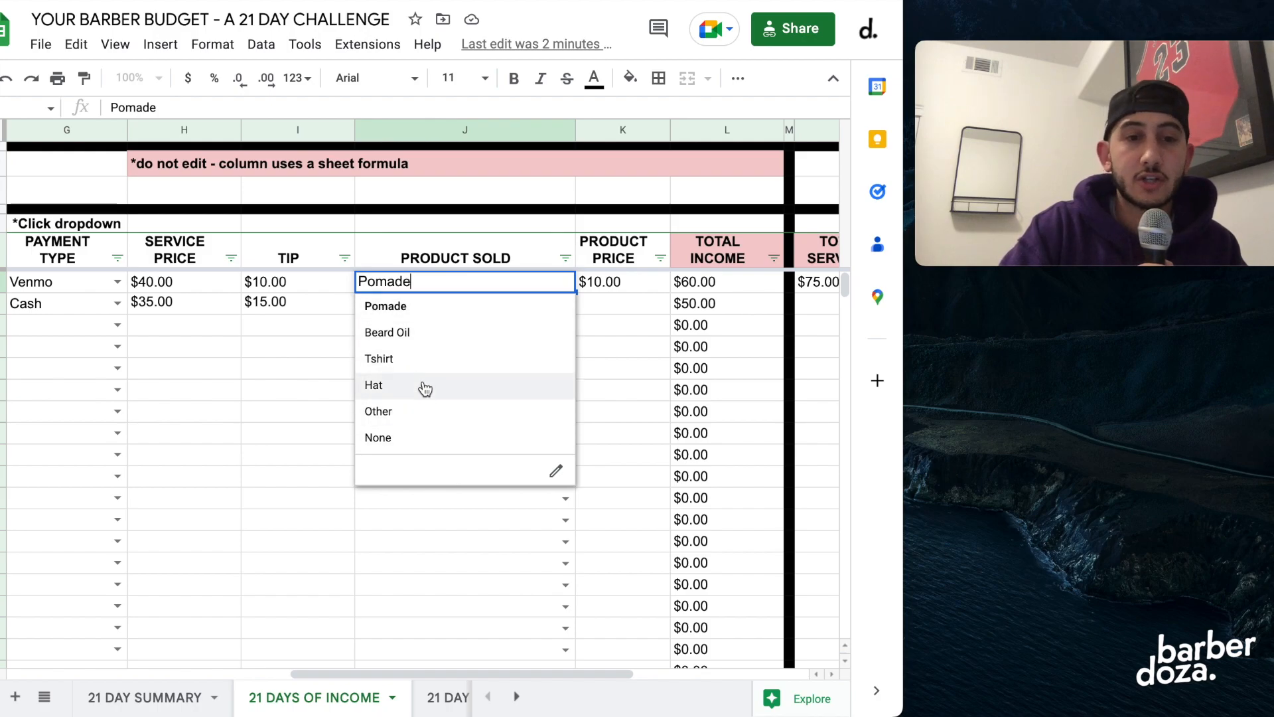
{"action": "left_click", "coordinate": [616, 390]}
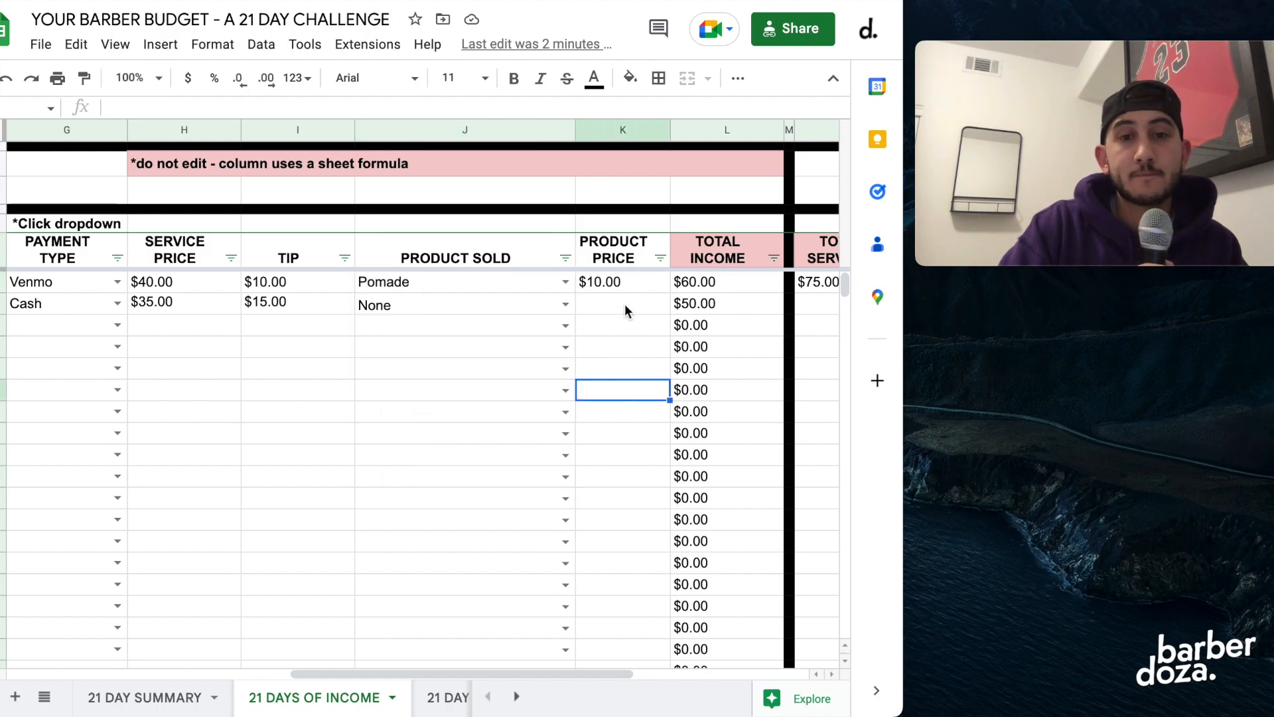
Examine the first income entry's product price and the TOTAL INCOME formulas of the two filled rows without changing them.
{"action": "left_click", "coordinate": [623, 285]}
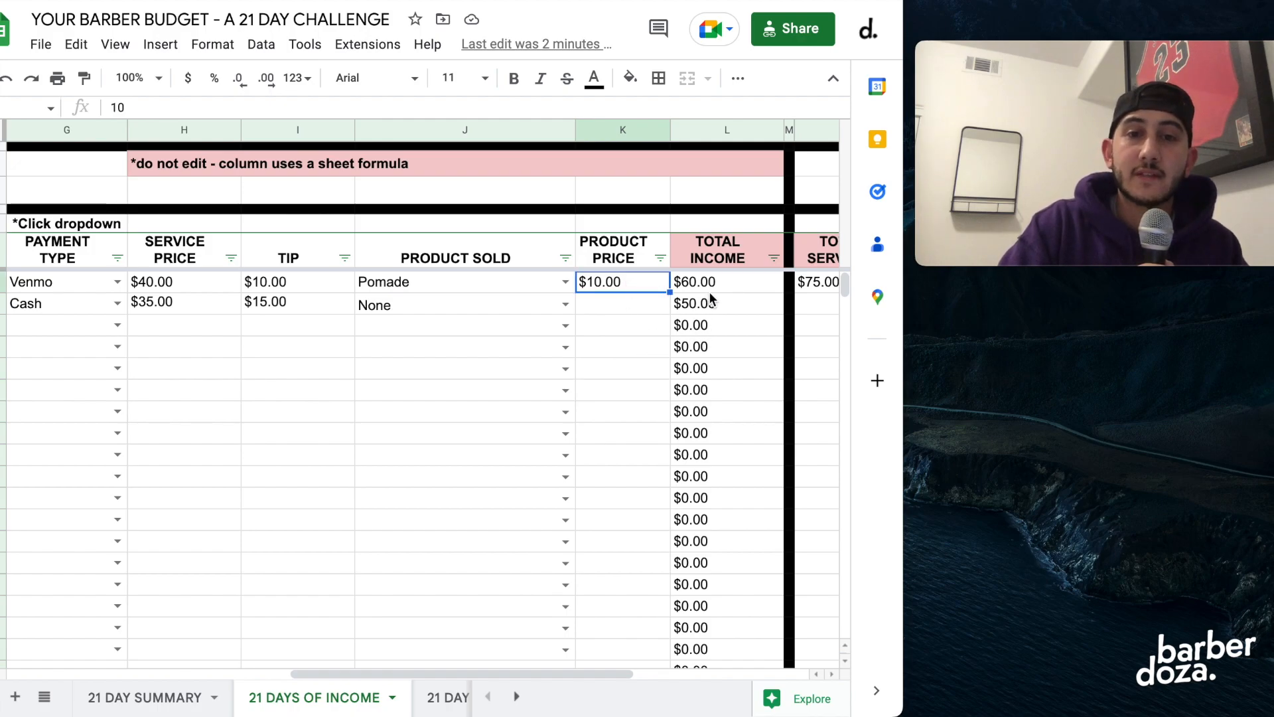
{"action": "key", "text": "Right"}
{"action": "key", "text": "Return"}
{"action": "key", "text": "Return"}
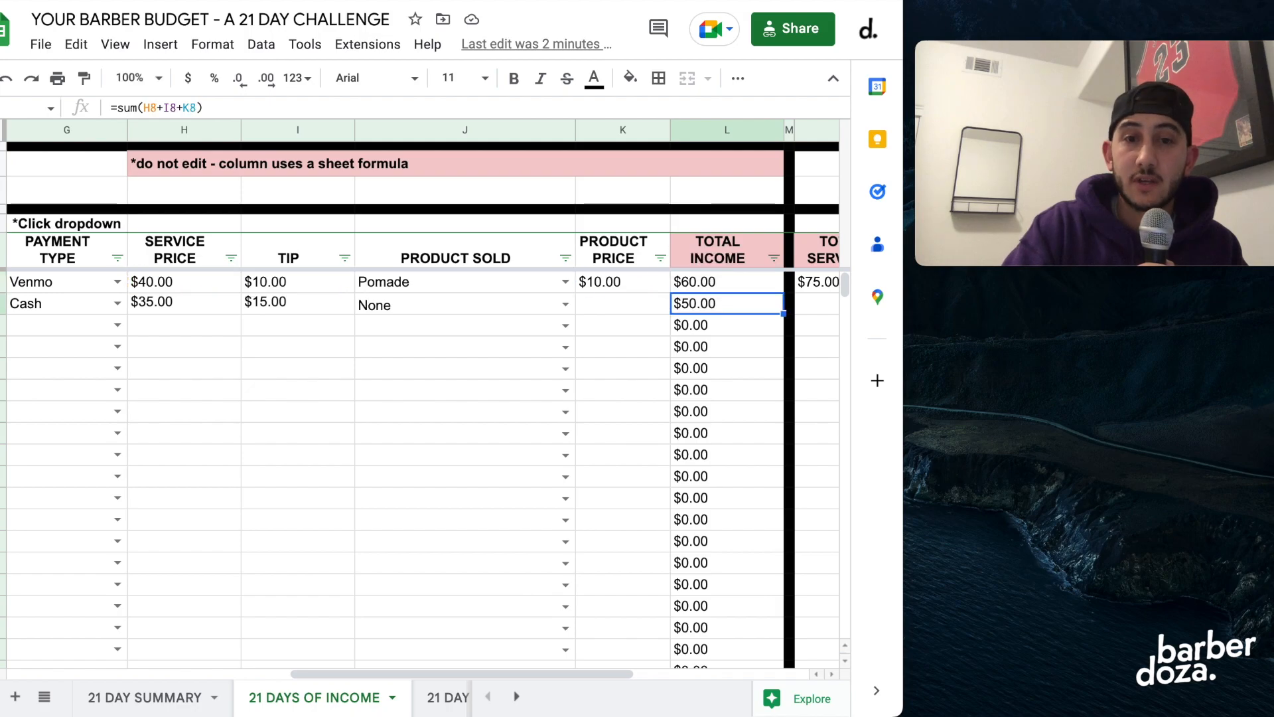
Look through the daily income rows from DAY 1 to DAY 3 and return to the first entries.
{"action": "scroll", "coordinate": [282, 397], "scroll_direction": "left", "scroll_amount": 10}
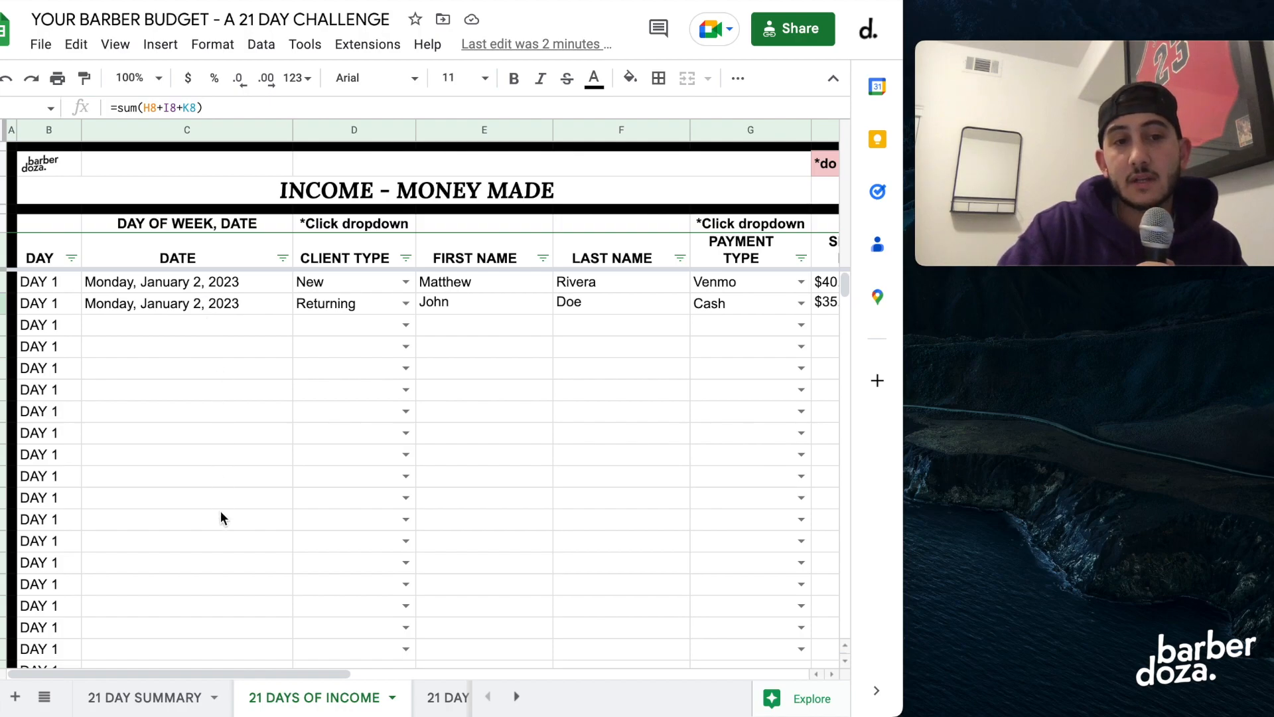
{"action": "scroll", "coordinate": [71, 548], "scroll_direction": "down", "scroll_amount": 5}
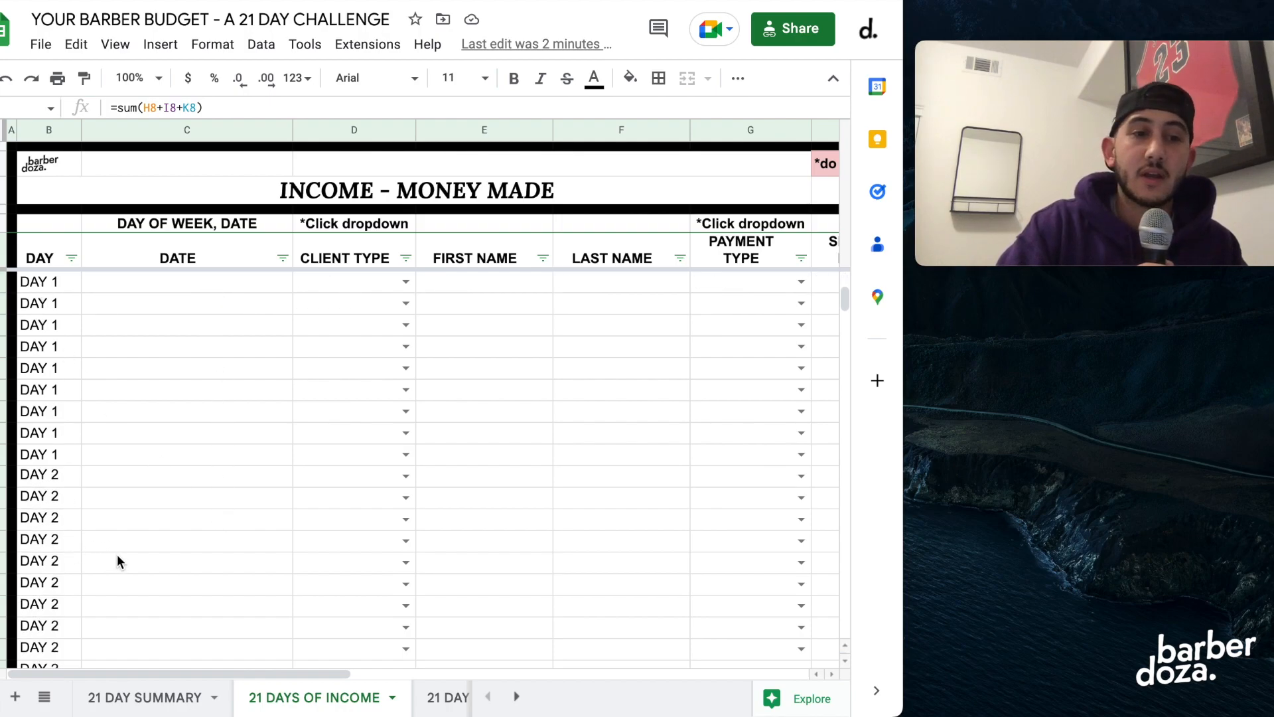
{"action": "scroll", "coordinate": [65, 597], "scroll_direction": "down", "scroll_amount": 15}
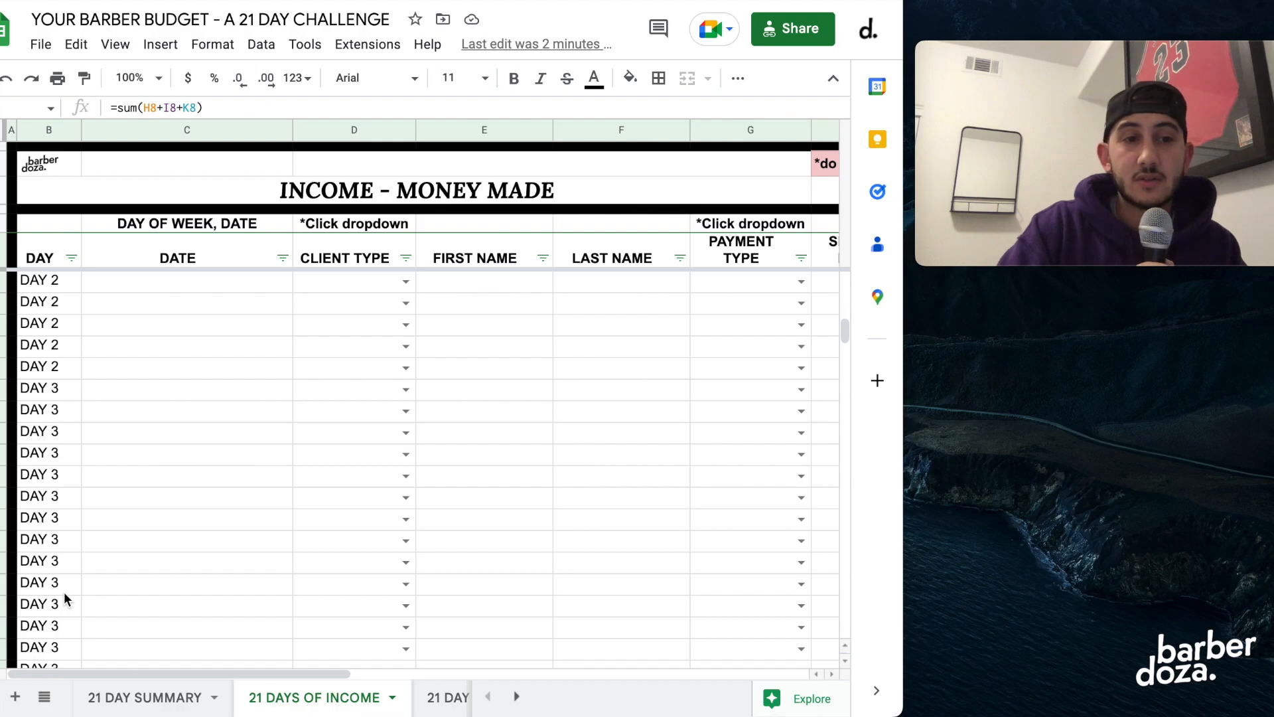
{"action": "scroll", "coordinate": [64, 591], "scroll_direction": "up", "scroll_amount": 20}
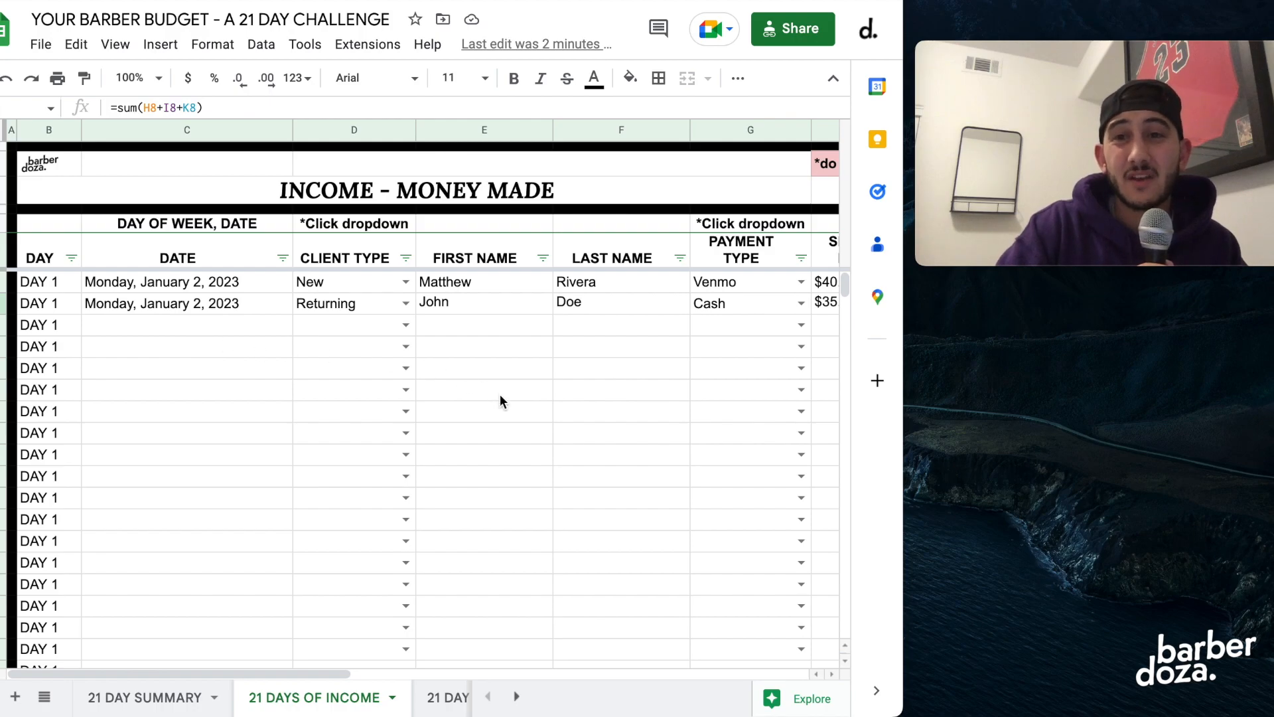
Examine the TOTAL SERVICES formula and the SERVICE PRICE column it sums, leaving the formula unchanged.
{"action": "scroll", "coordinate": [499, 394], "scroll_direction": "right", "scroll_amount": 10}
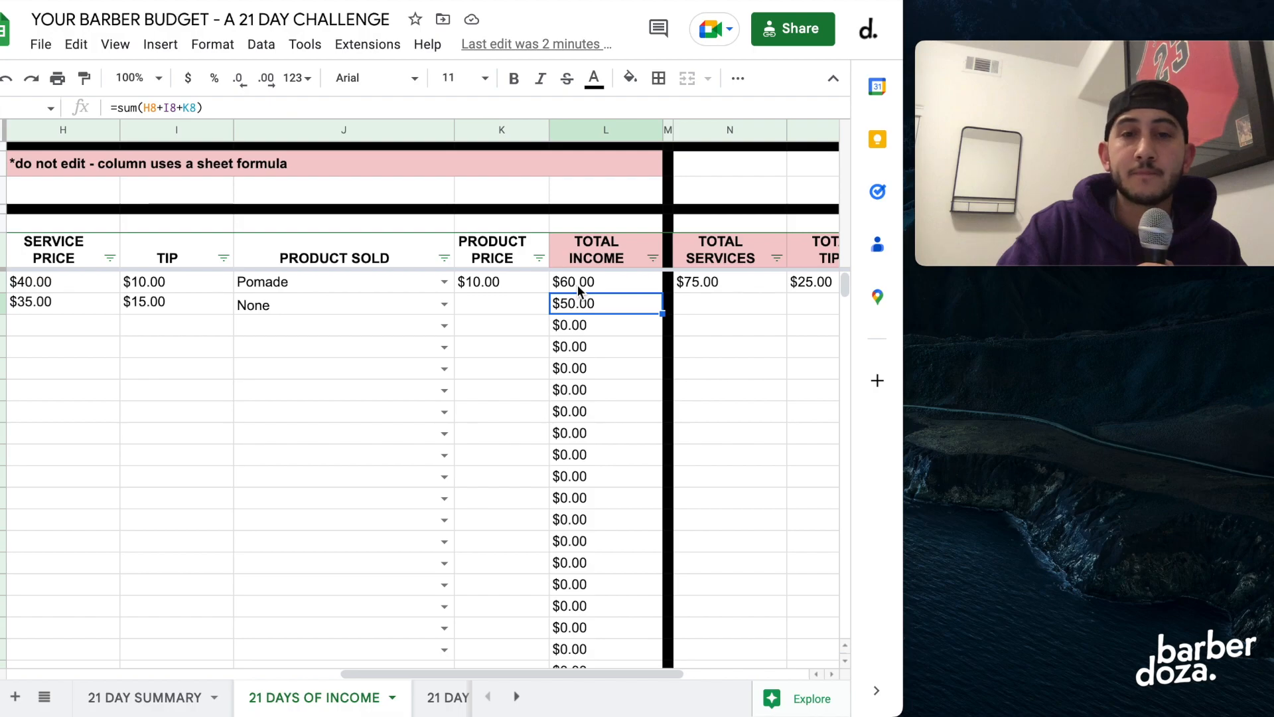
{"action": "scroll", "coordinate": [577, 285], "scroll_direction": "right", "scroll_amount": 5}
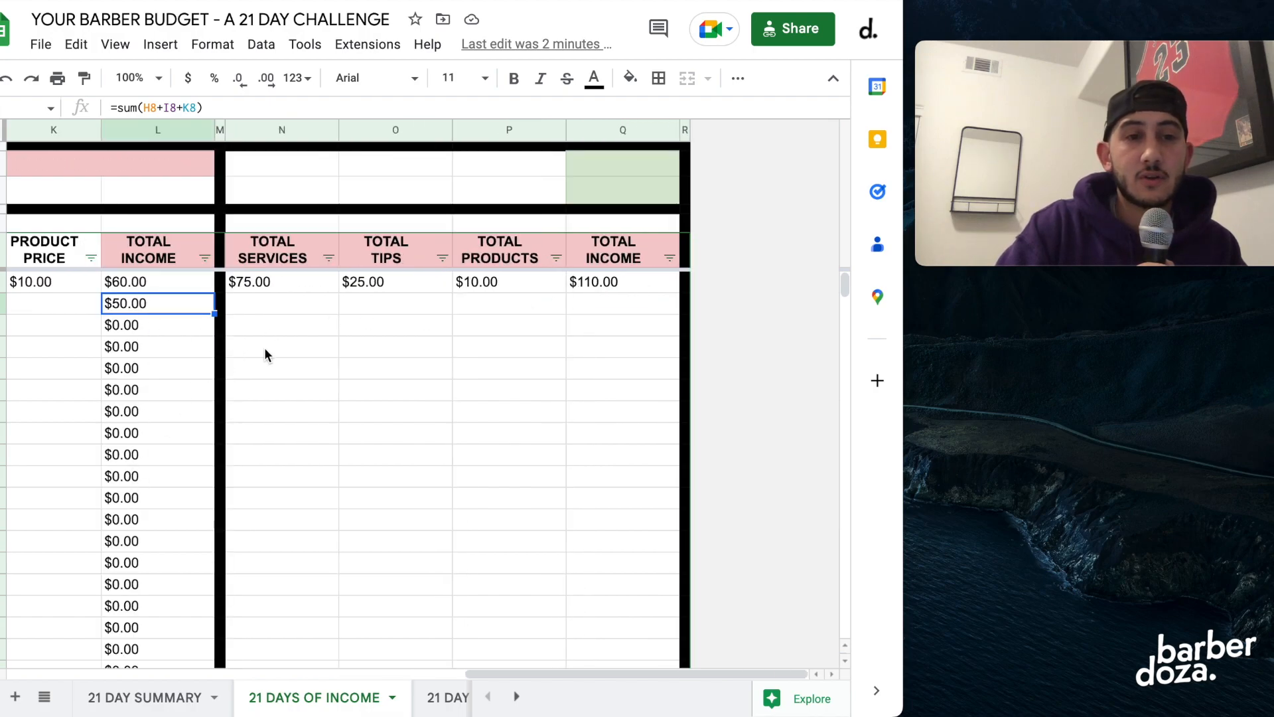
{"action": "left_click", "coordinate": [286, 290]}
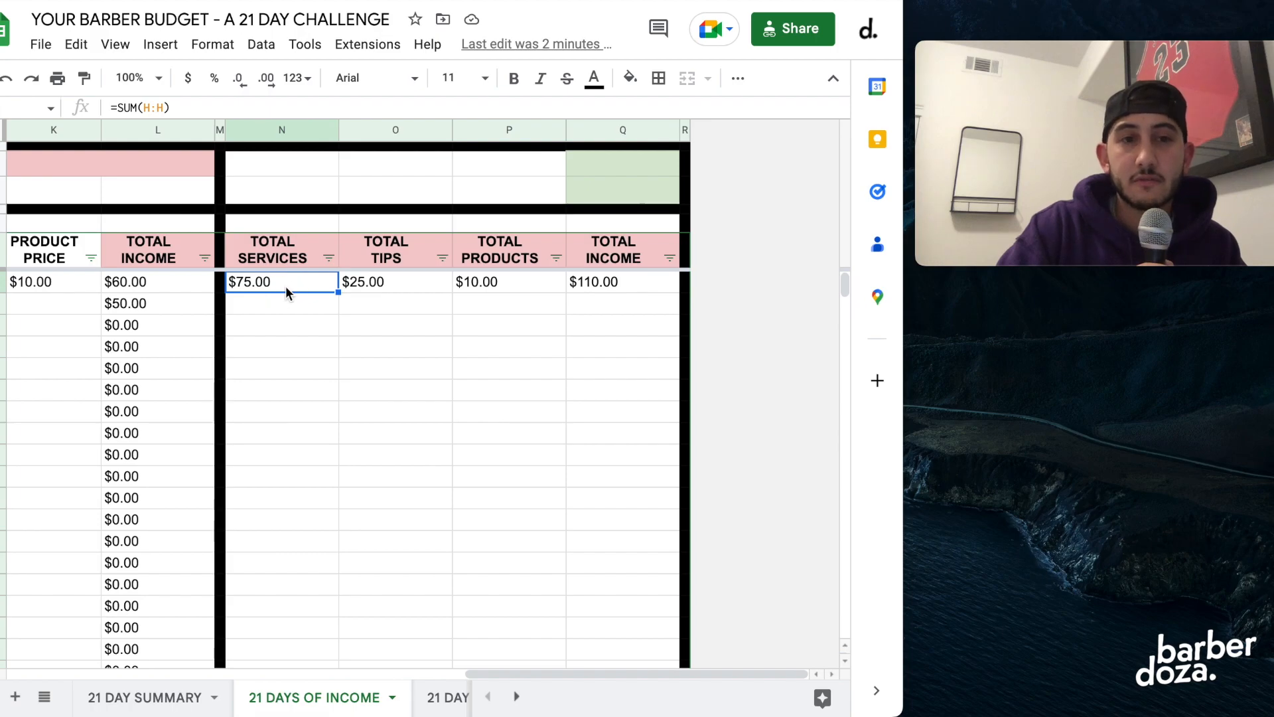
{"action": "double_click", "coordinate": [287, 289]}
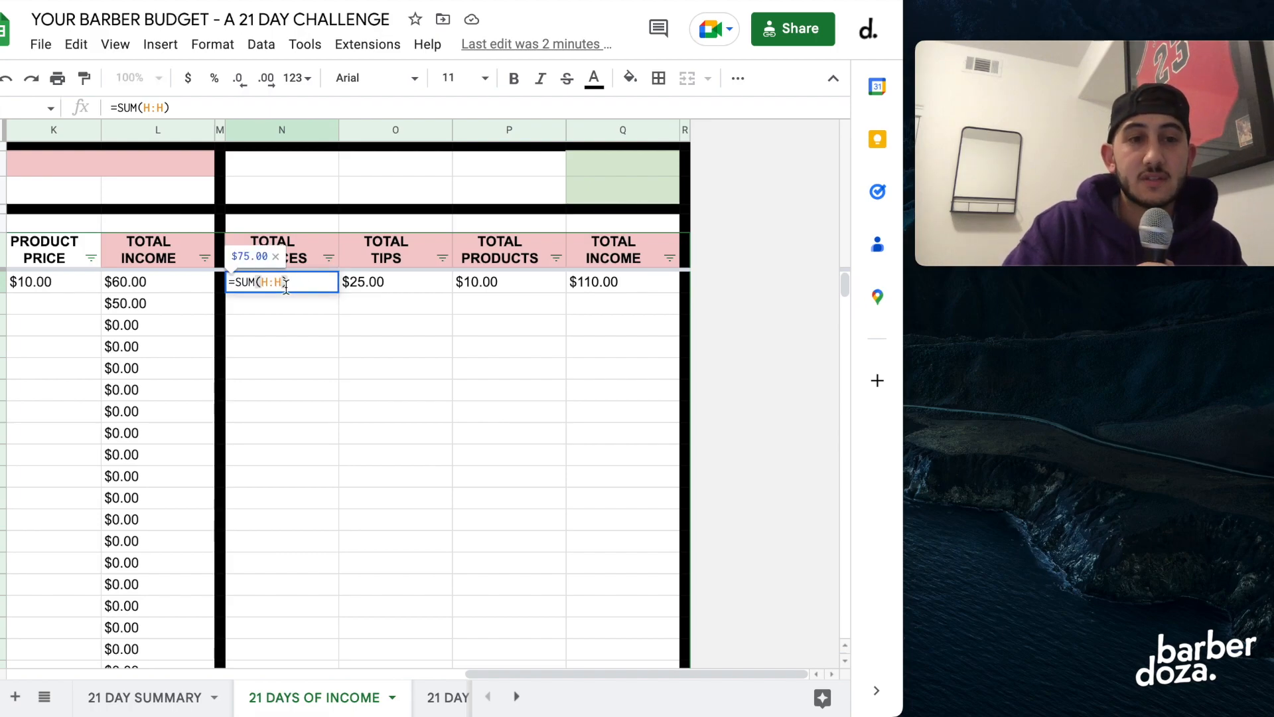
{"action": "key", "text": "Return"}
{"action": "scroll", "coordinate": [116, 351], "scroll_direction": "left", "scroll_amount": 5}
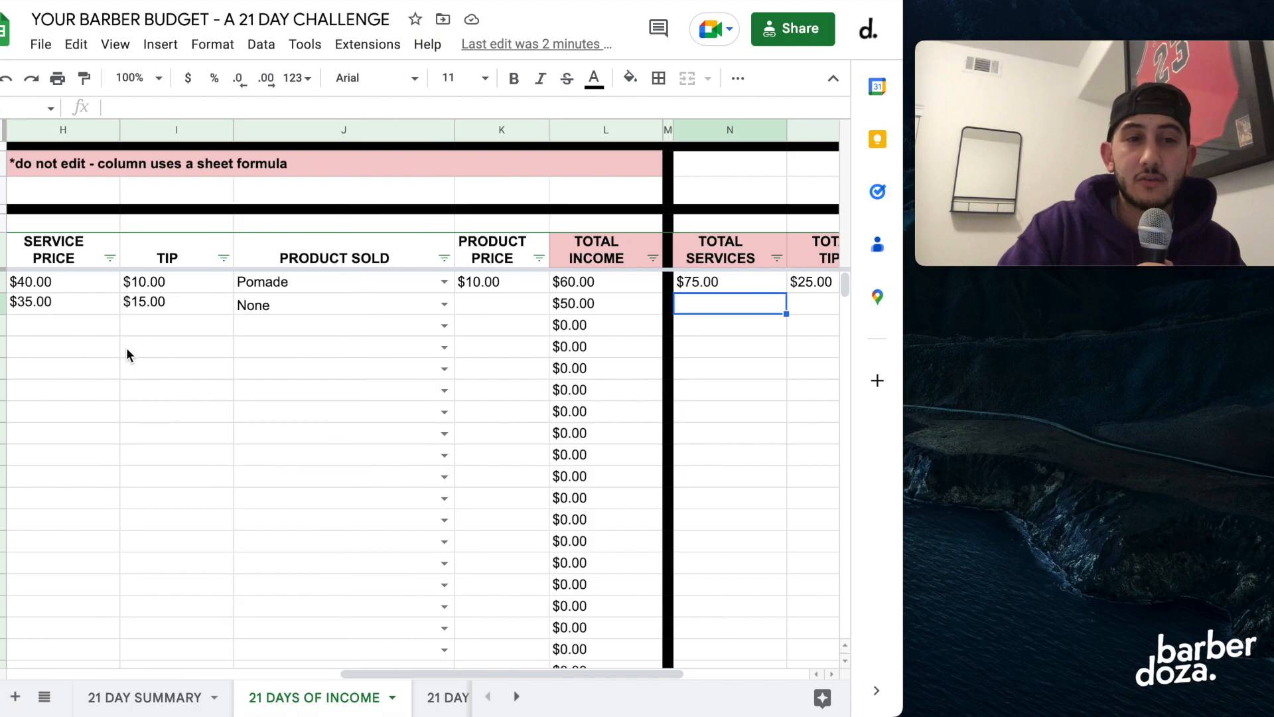
{"action": "left_click", "coordinate": [715, 284]}
{"action": "double_click", "coordinate": [715, 284]}
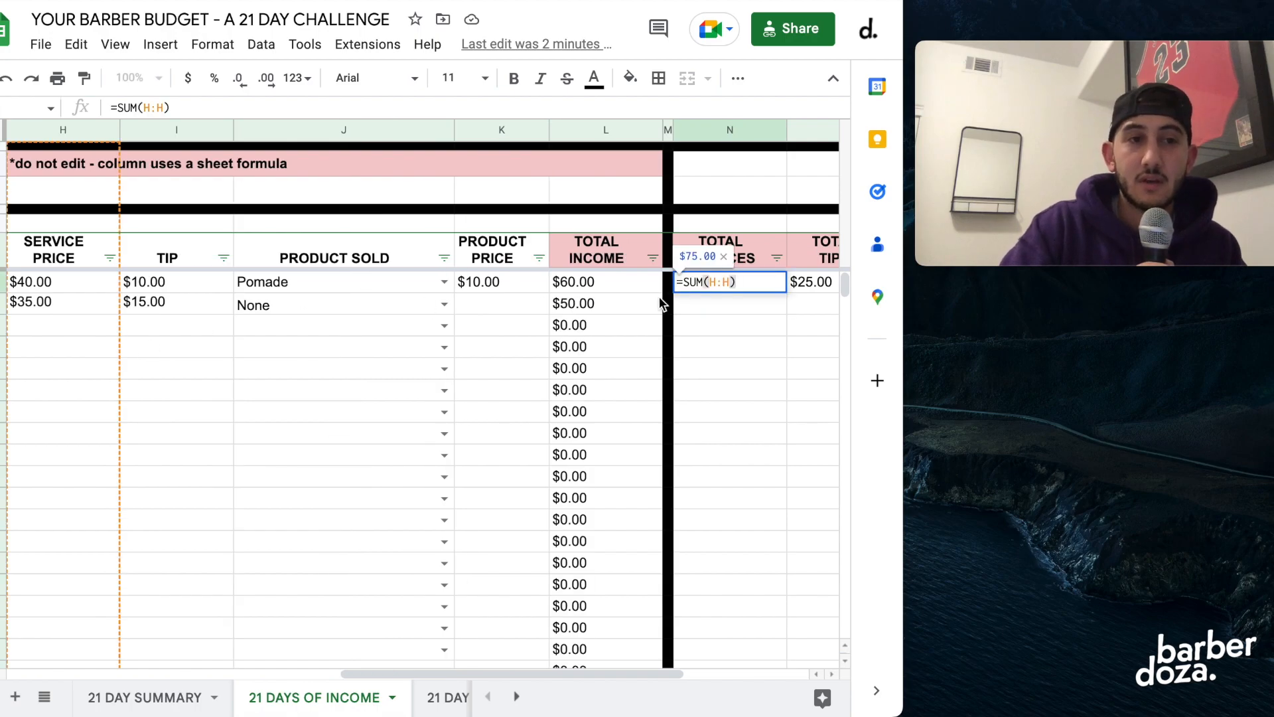
{"action": "key", "text": "Return"}
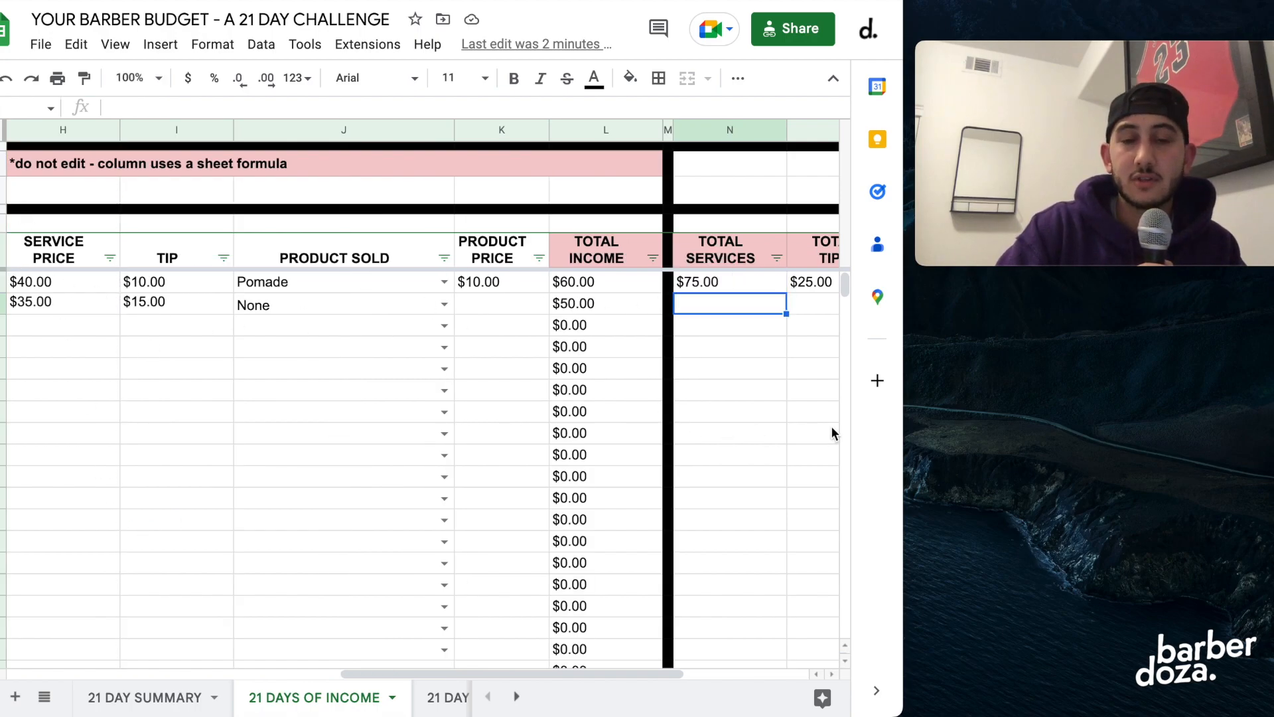
Examine the sum formulas under TOTAL TIPS, TOTAL PRODUCTS and the overall TOTAL INCOME without changing them.
{"action": "scroll", "coordinate": [816, 435], "scroll_direction": "right", "scroll_amount": 5}
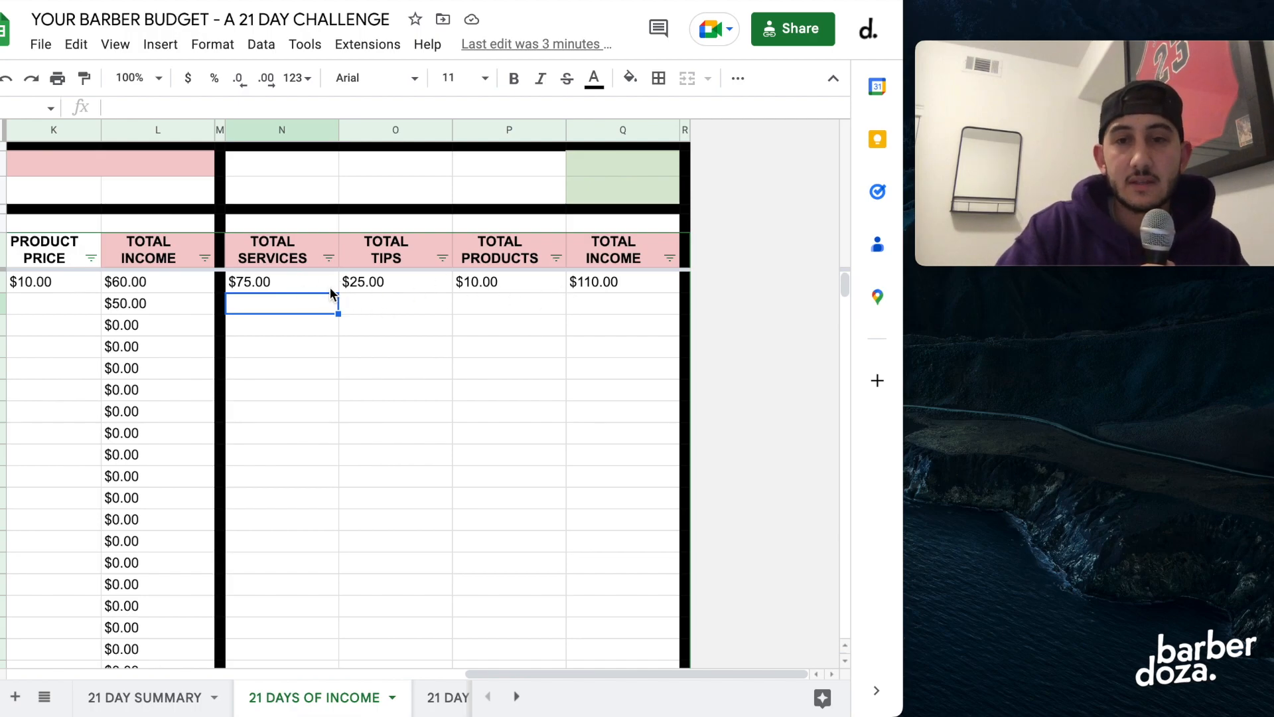
{"action": "left_click", "coordinate": [294, 285]}
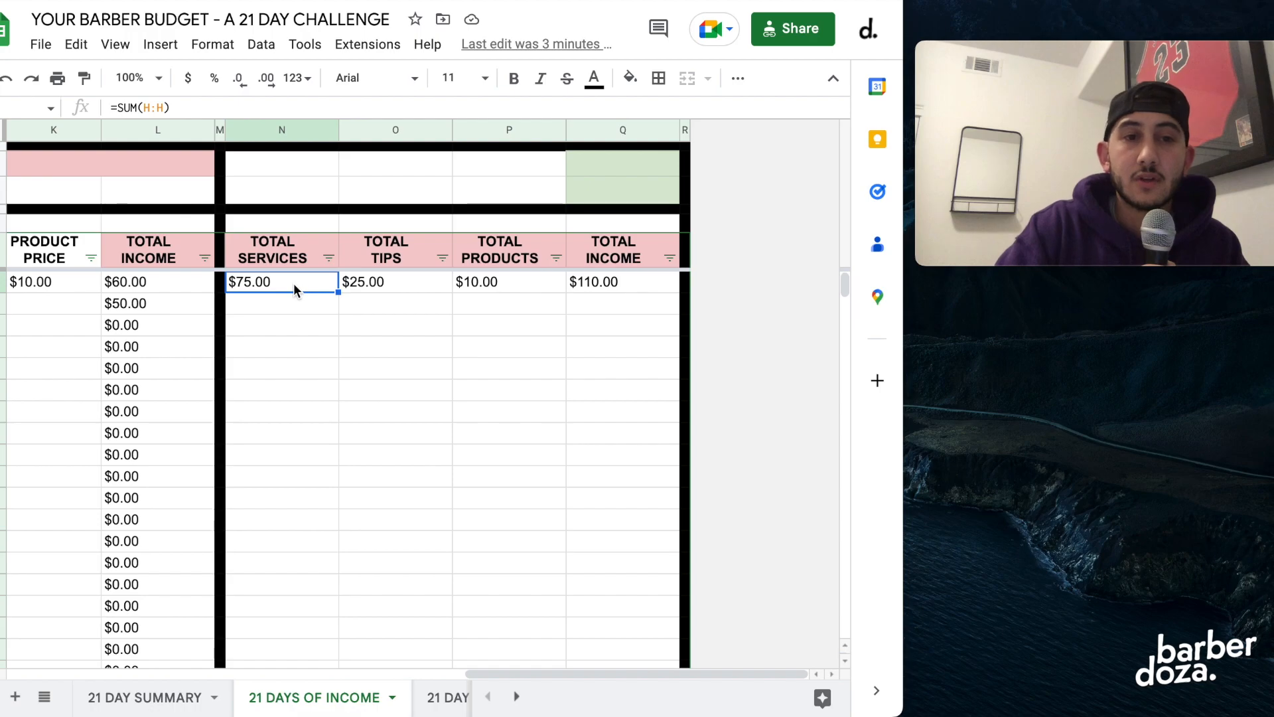
{"action": "left_click", "coordinate": [406, 287]}
{"action": "double_click", "coordinate": [406, 288]}
{"action": "key", "text": "Return"}
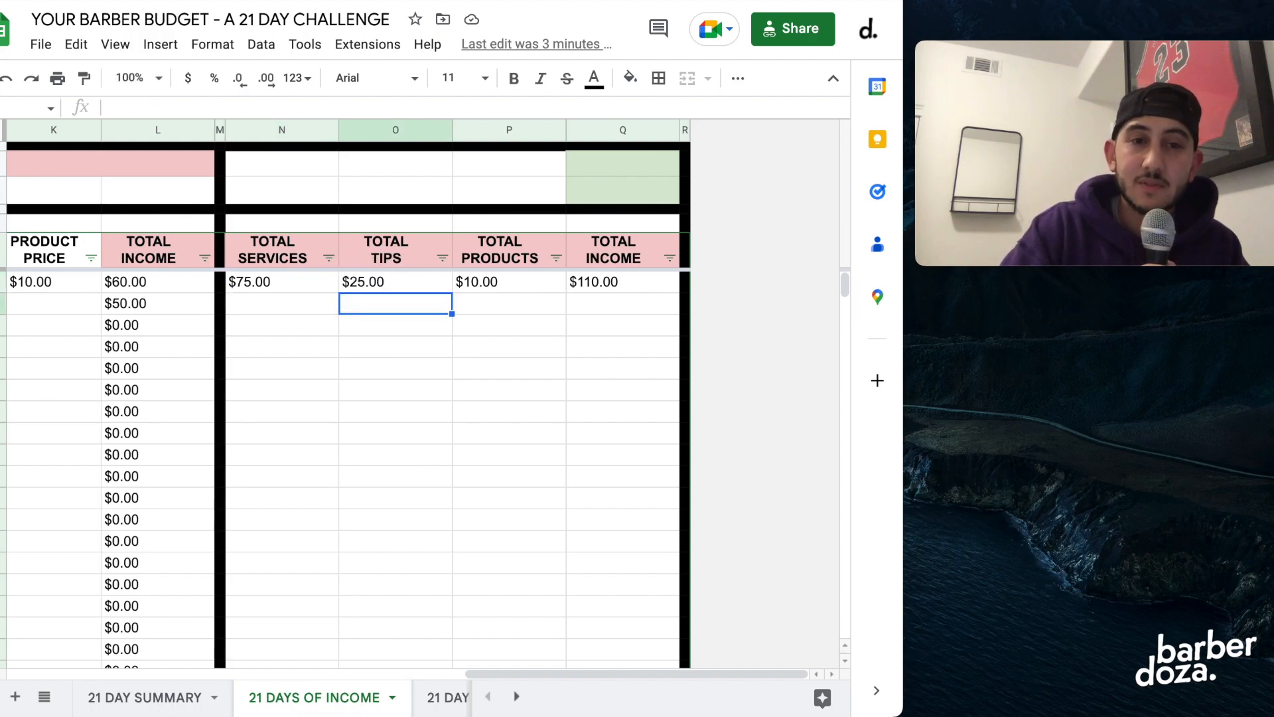
{"action": "left_click", "coordinate": [499, 284]}
{"action": "double_click", "coordinate": [499, 280]}
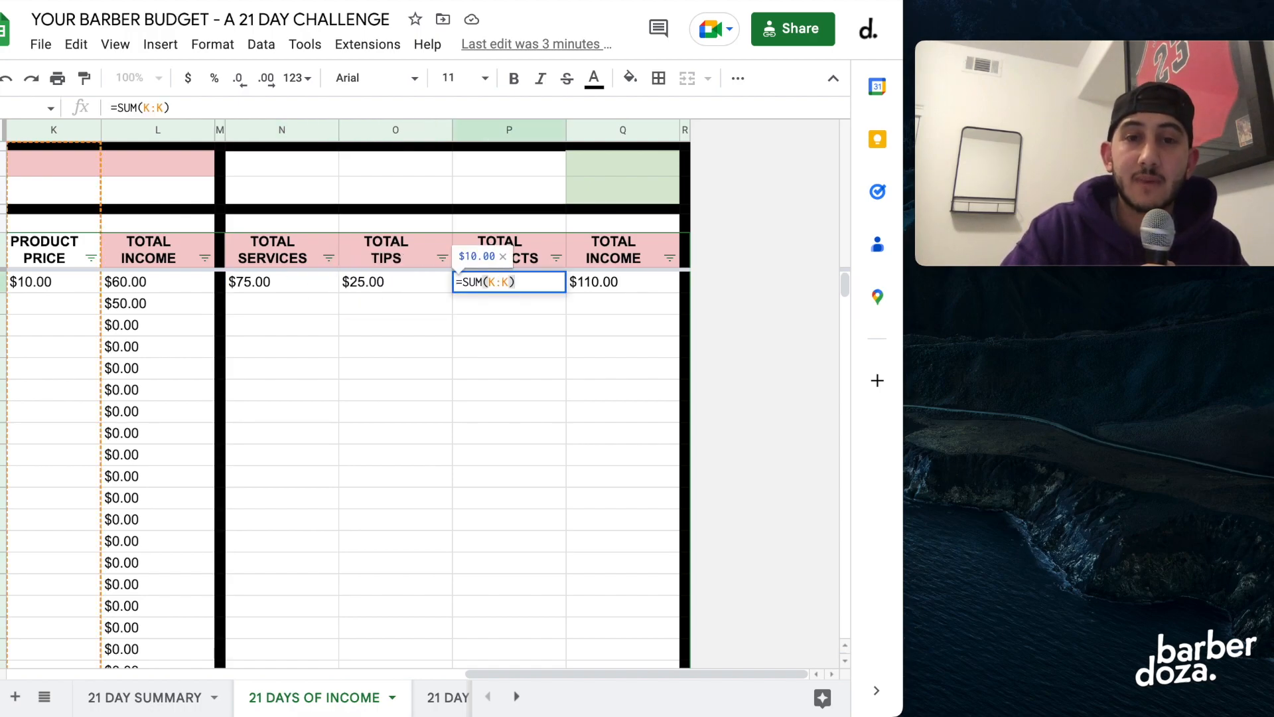
{"action": "key", "text": "Return"}
{"action": "double_click", "coordinate": [620, 282]}
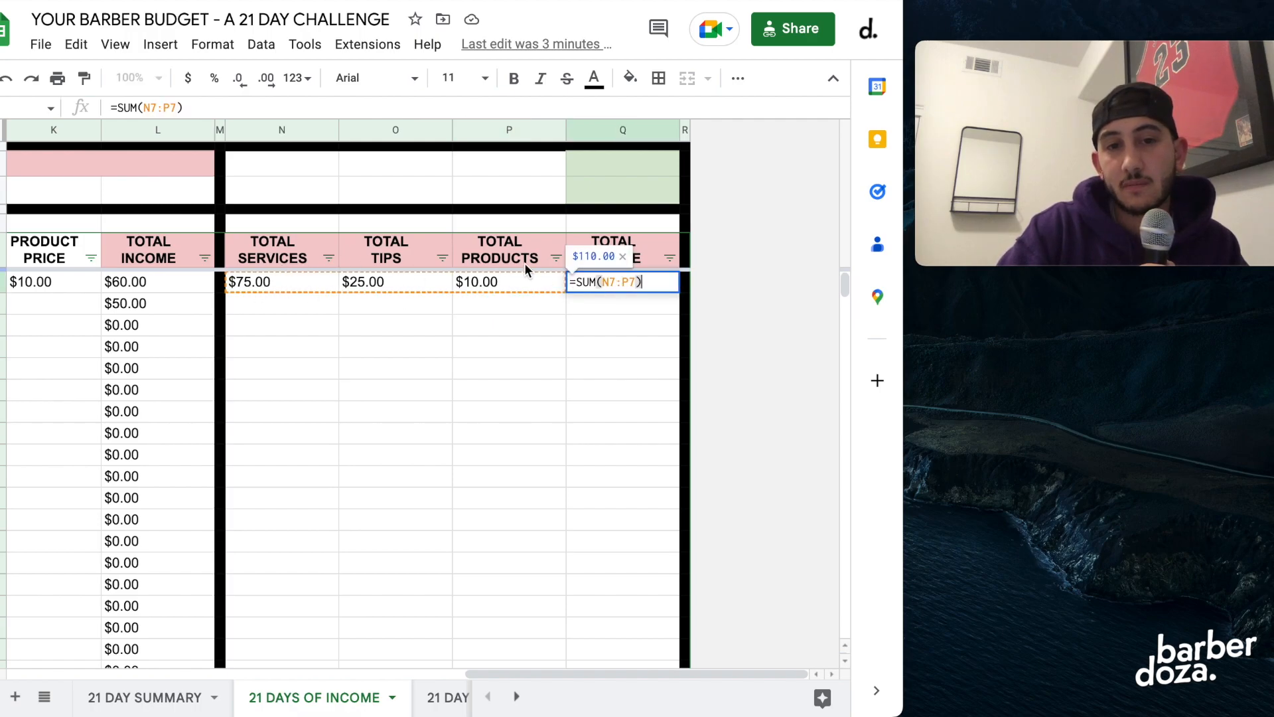
{"action": "key", "text": "Return"}
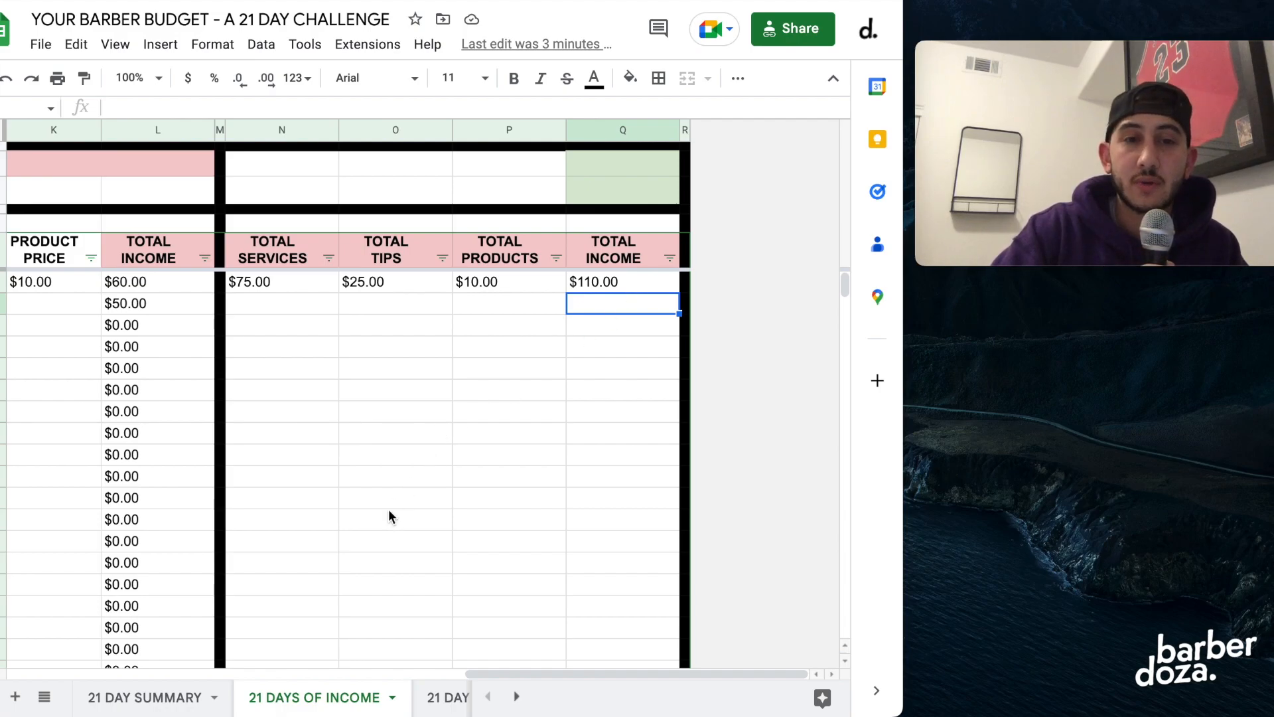
{"action": "left_click", "coordinate": [618, 284]}
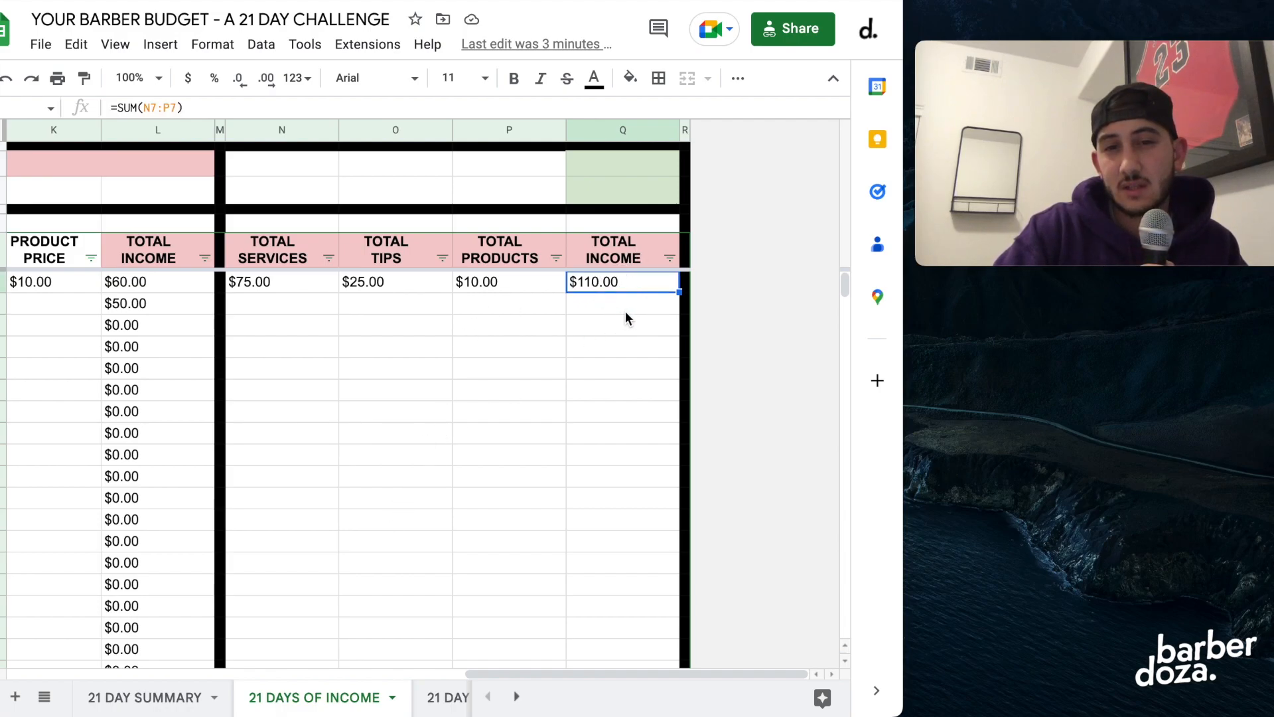
Compare the actual Services amount on the 21 DAY SUMMARY sheet with TOTAL SERVICES on the 21 DAYS OF INCOME sheet.
{"action": "scroll", "coordinate": [462, 434], "scroll_direction": "left", "scroll_amount": 5}
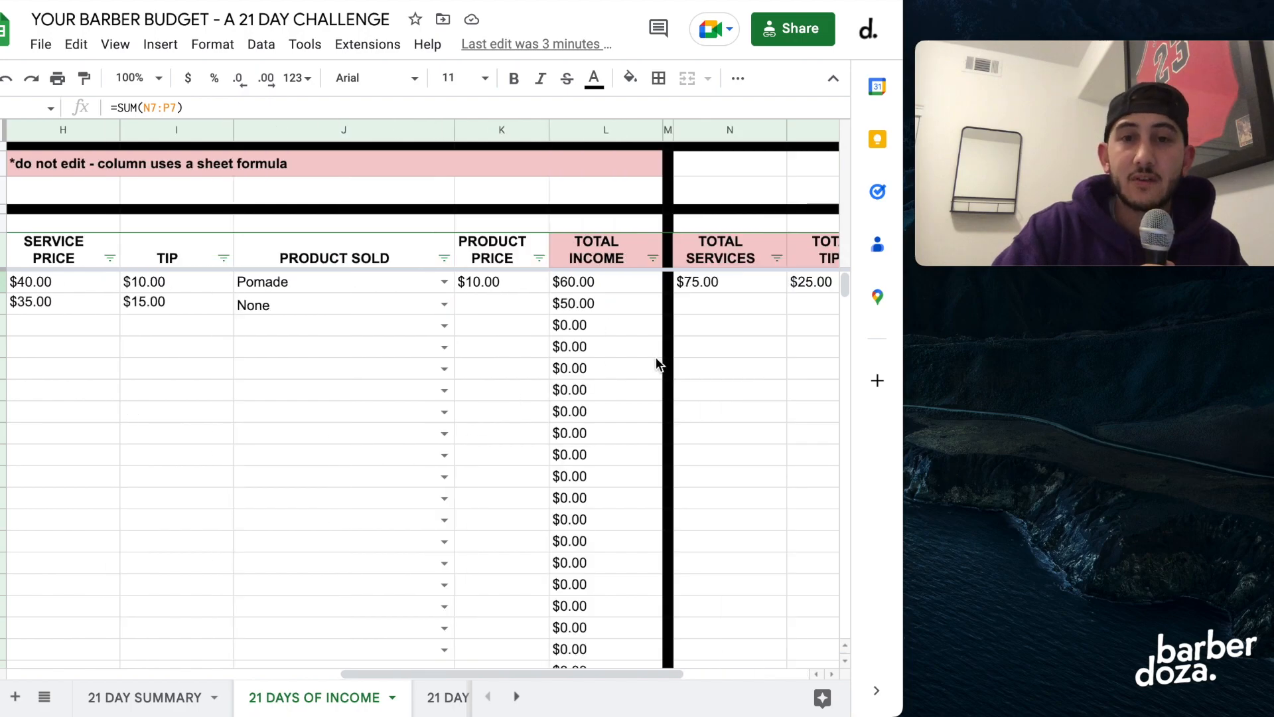
{"action": "left_click", "coordinate": [133, 702]}
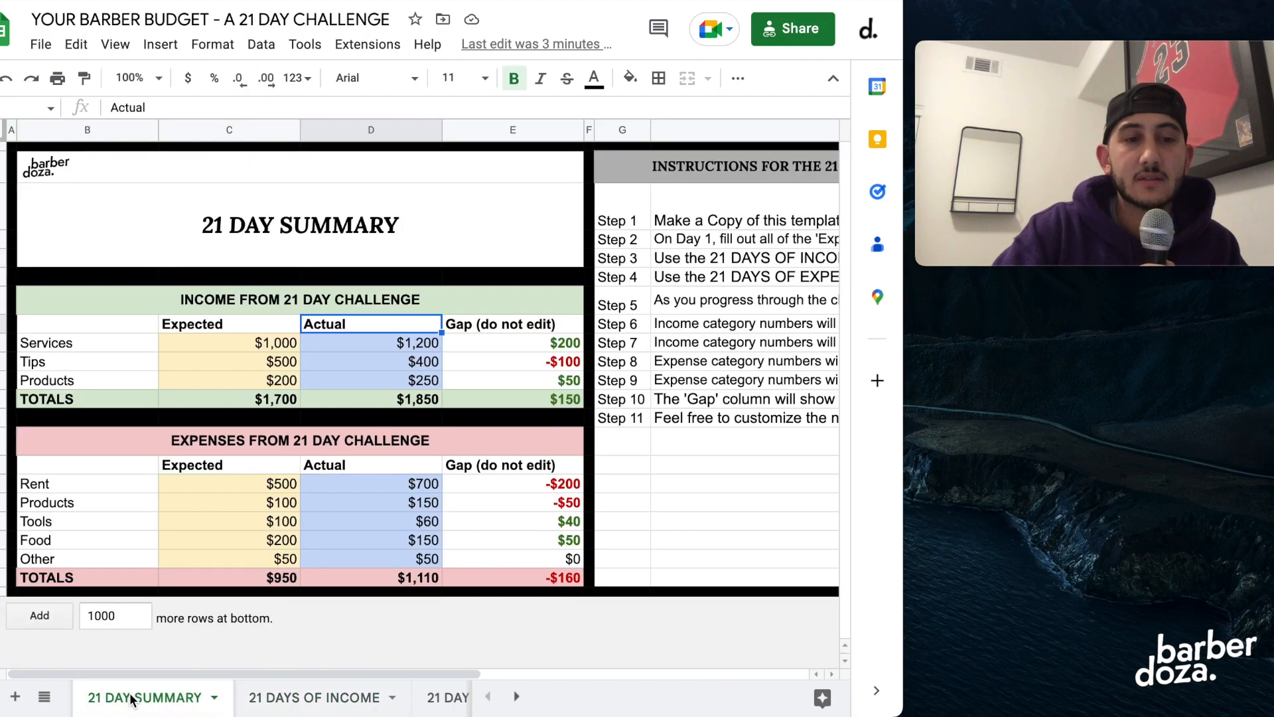
{"action": "left_click", "coordinate": [384, 343]}
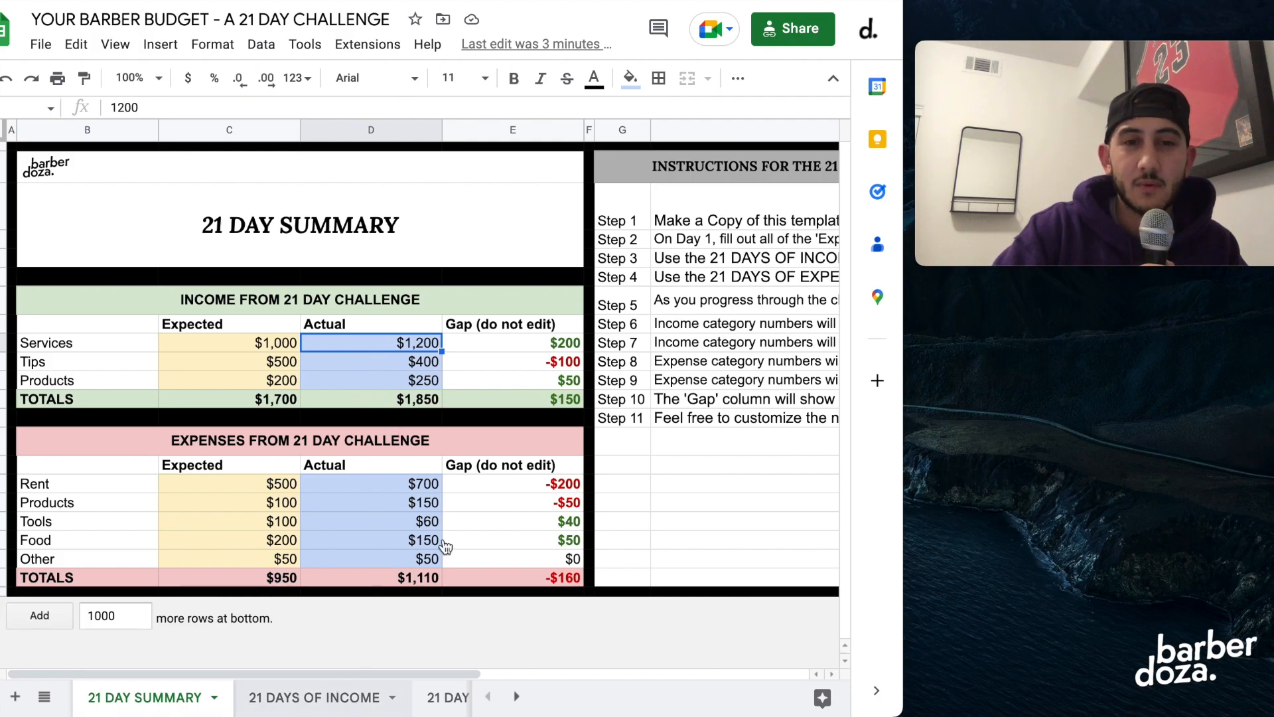
{"action": "scroll", "coordinate": [499, 489], "scroll_direction": "right", "scroll_amount": 6}
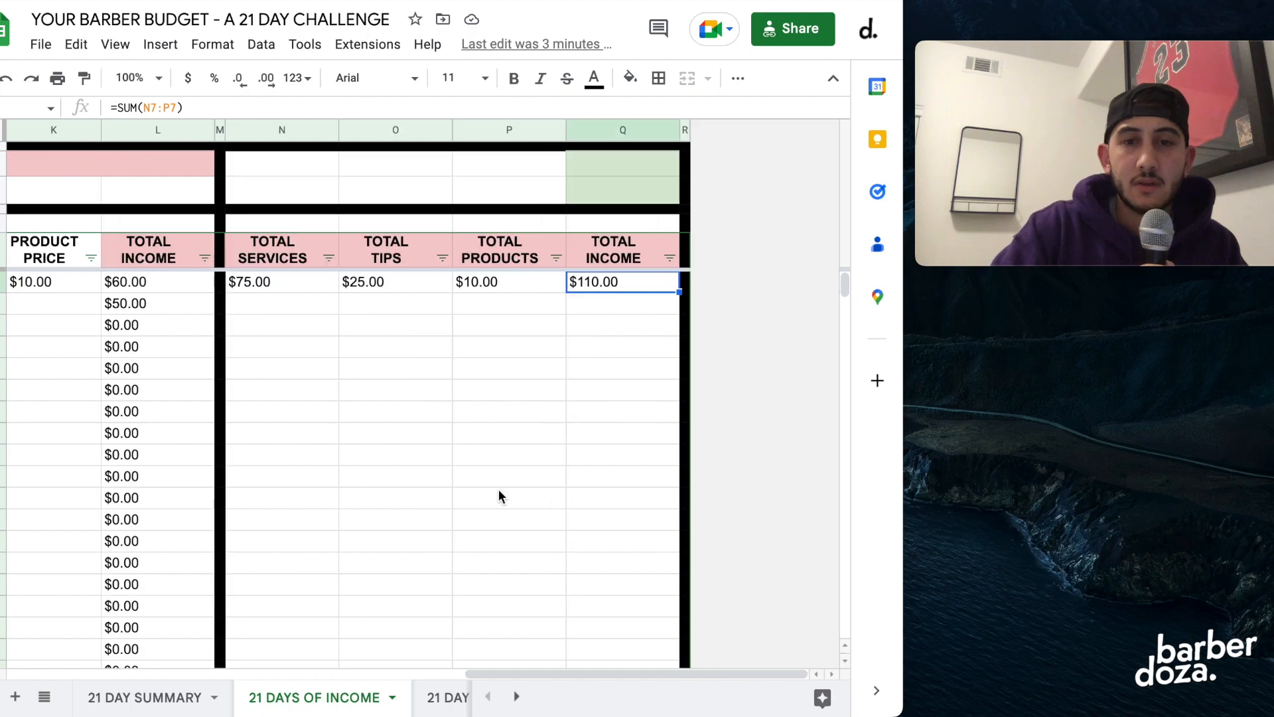
{"action": "left_click", "coordinate": [290, 287]}
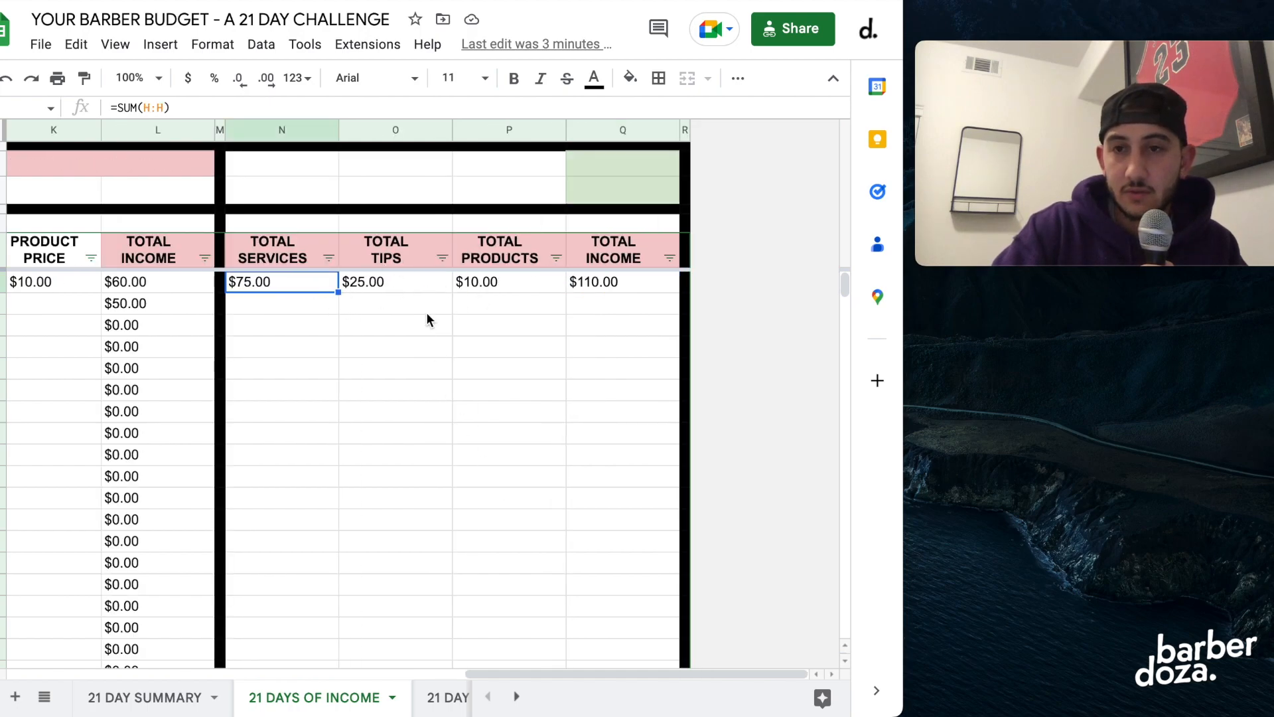
{"action": "left_click", "coordinate": [131, 700]}
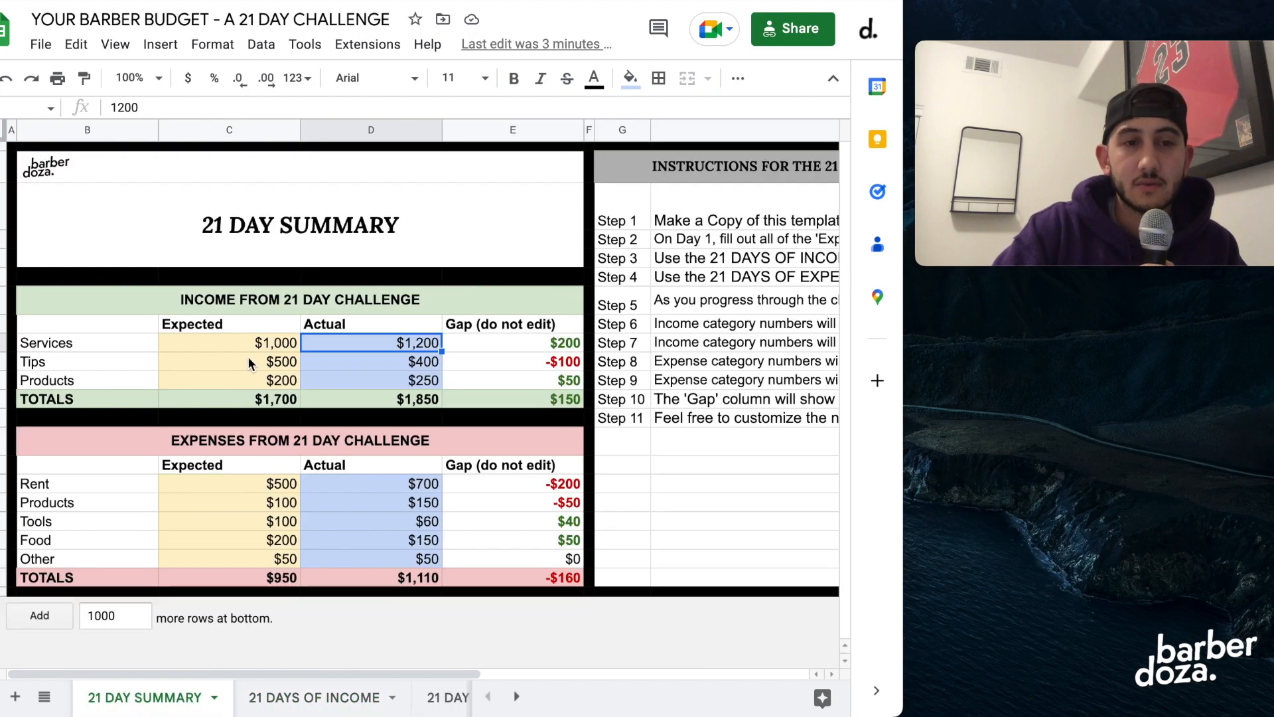
{"action": "left_click", "coordinate": [298, 701]}
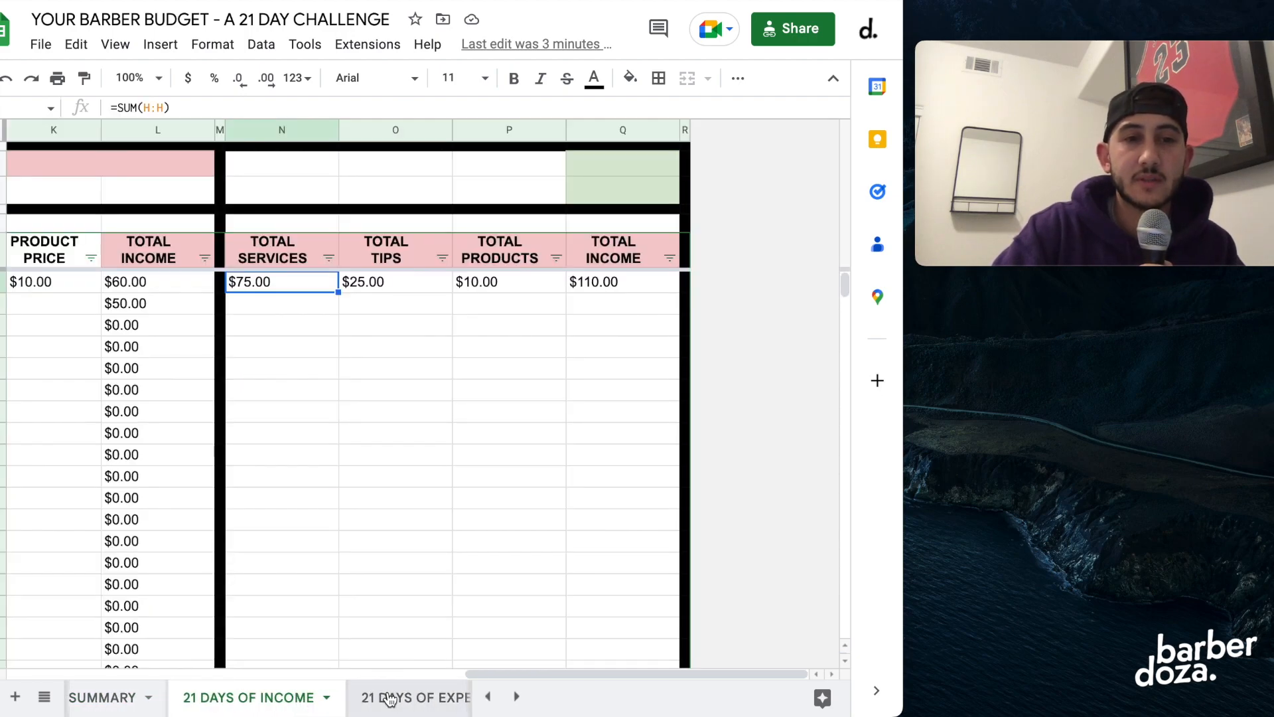
Open the 21-day expenses sheet and examine the first entry's purchase date, category options, item and notes field.
{"action": "left_click", "coordinate": [391, 699]}
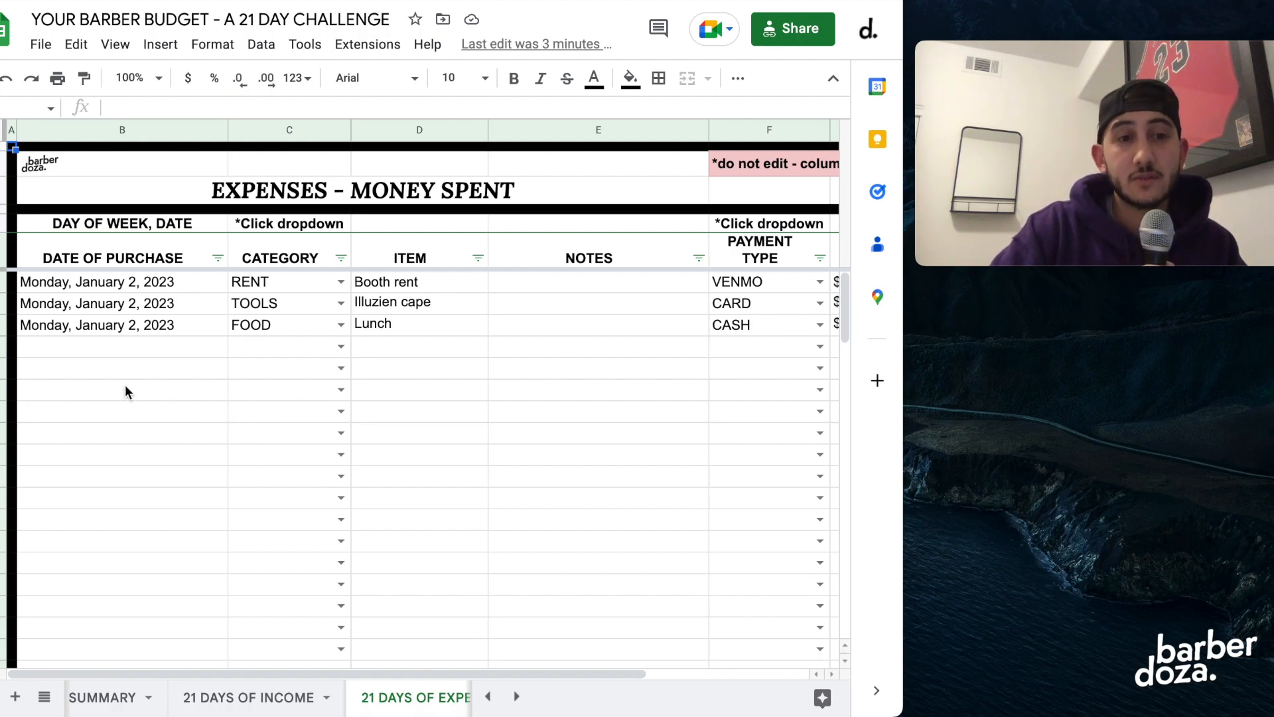
{"action": "left_click", "coordinate": [121, 284]}
{"action": "left_click", "coordinate": [247, 285]}
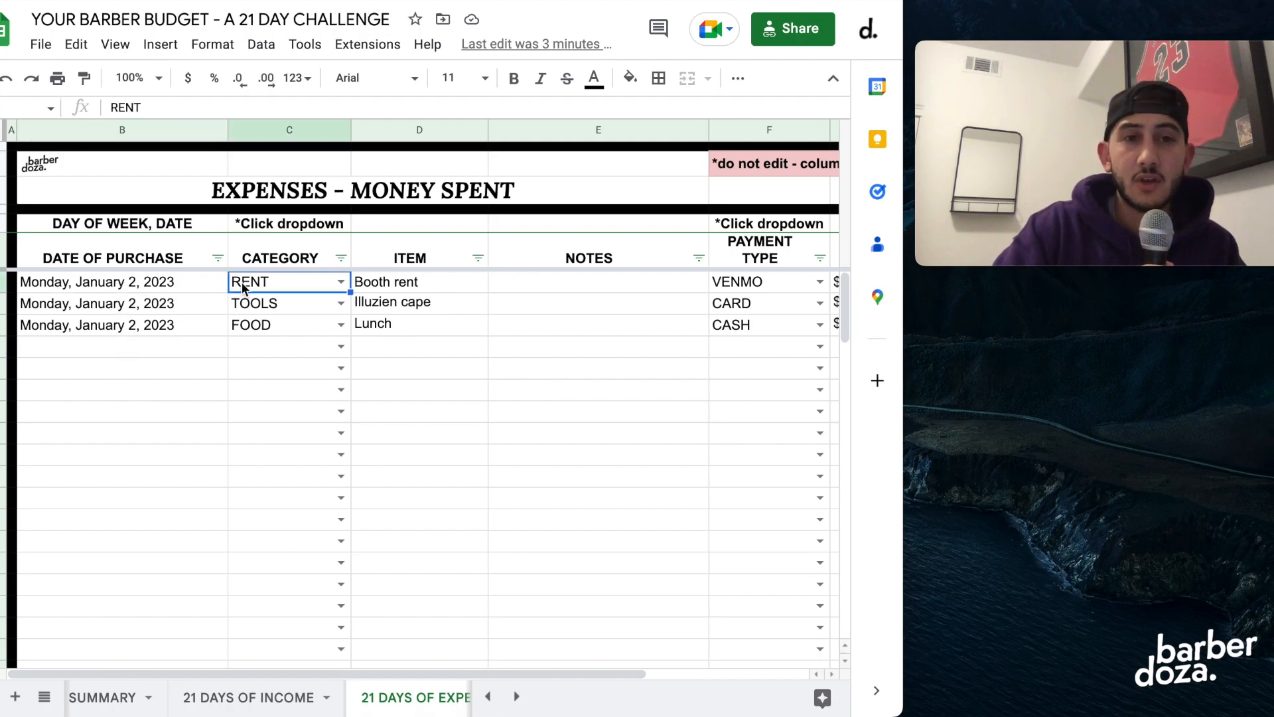
{"action": "left_click", "coordinate": [341, 282]}
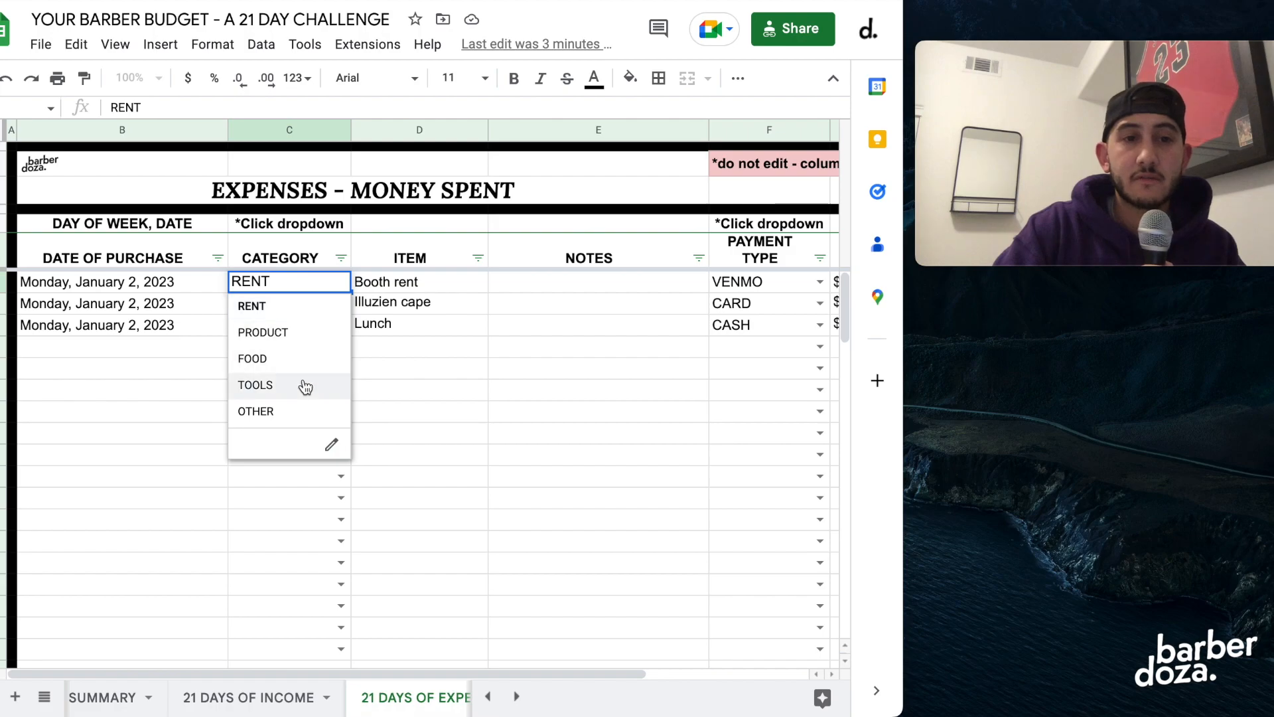
{"action": "left_click", "coordinate": [424, 370]}
{"action": "left_click", "coordinate": [409, 284]}
{"action": "left_click", "coordinate": [522, 289]}
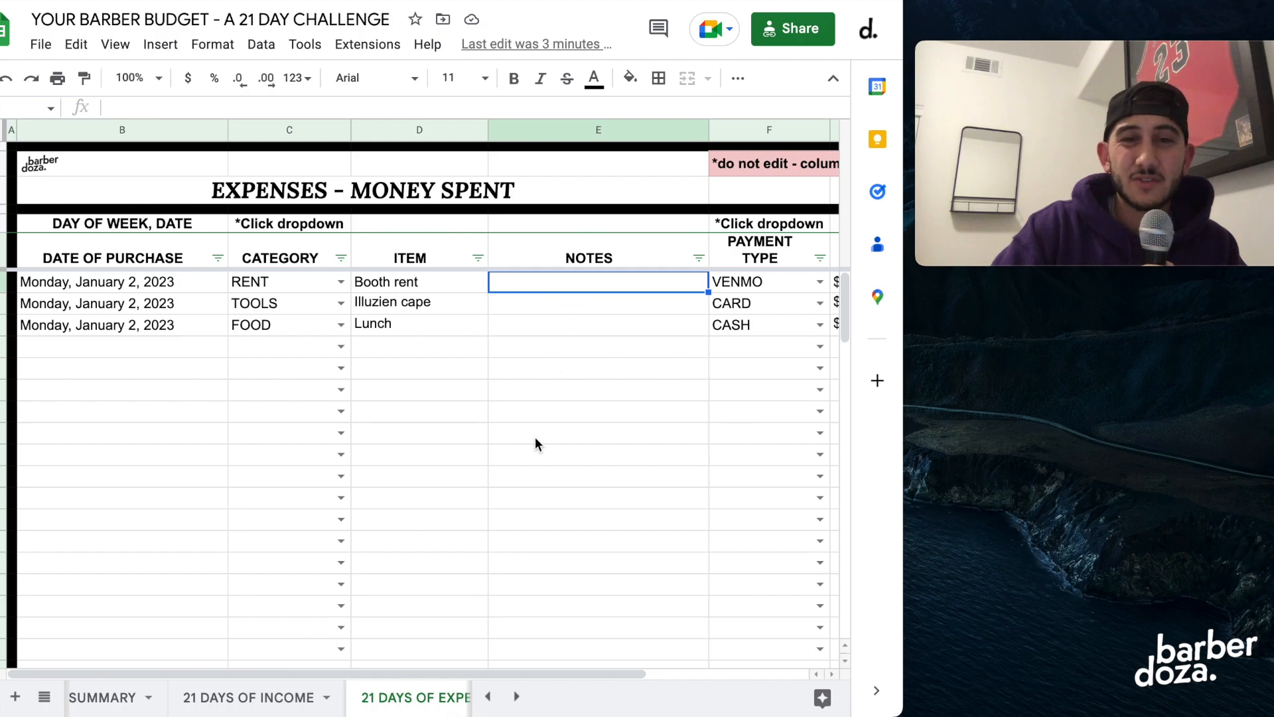
Examine the first expense's payment type options, its price and the sum formula in the TOTAL column without changing them.
{"action": "scroll", "coordinate": [535, 437], "scroll_direction": "right", "scroll_amount": 5}
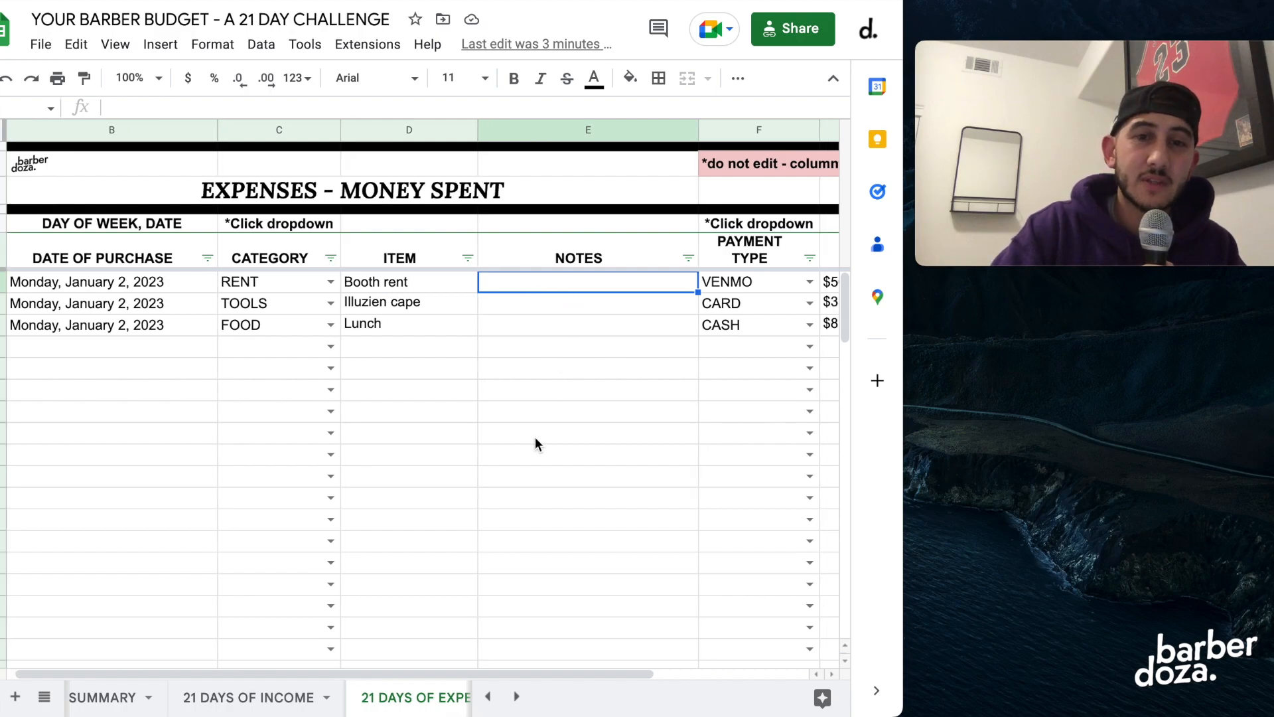
{"action": "left_click", "coordinate": [598, 284]}
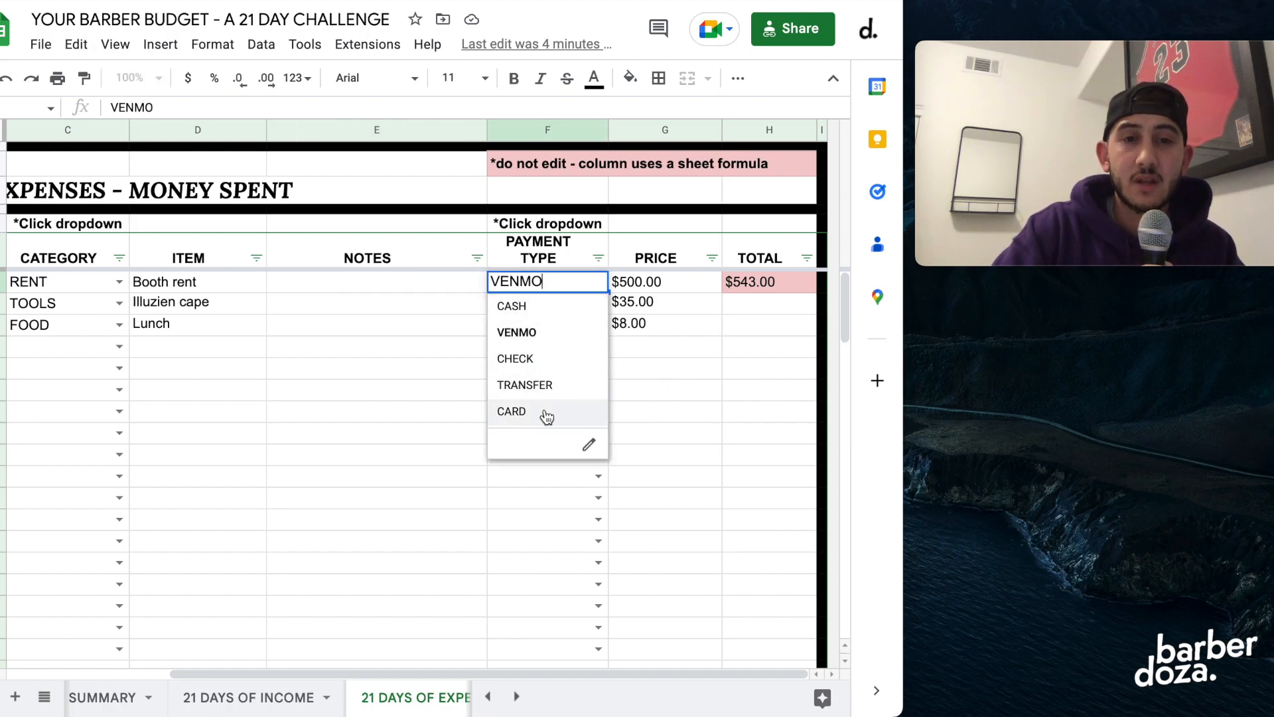
{"action": "left_click", "coordinate": [667, 386]}
{"action": "left_click", "coordinate": [672, 289]}
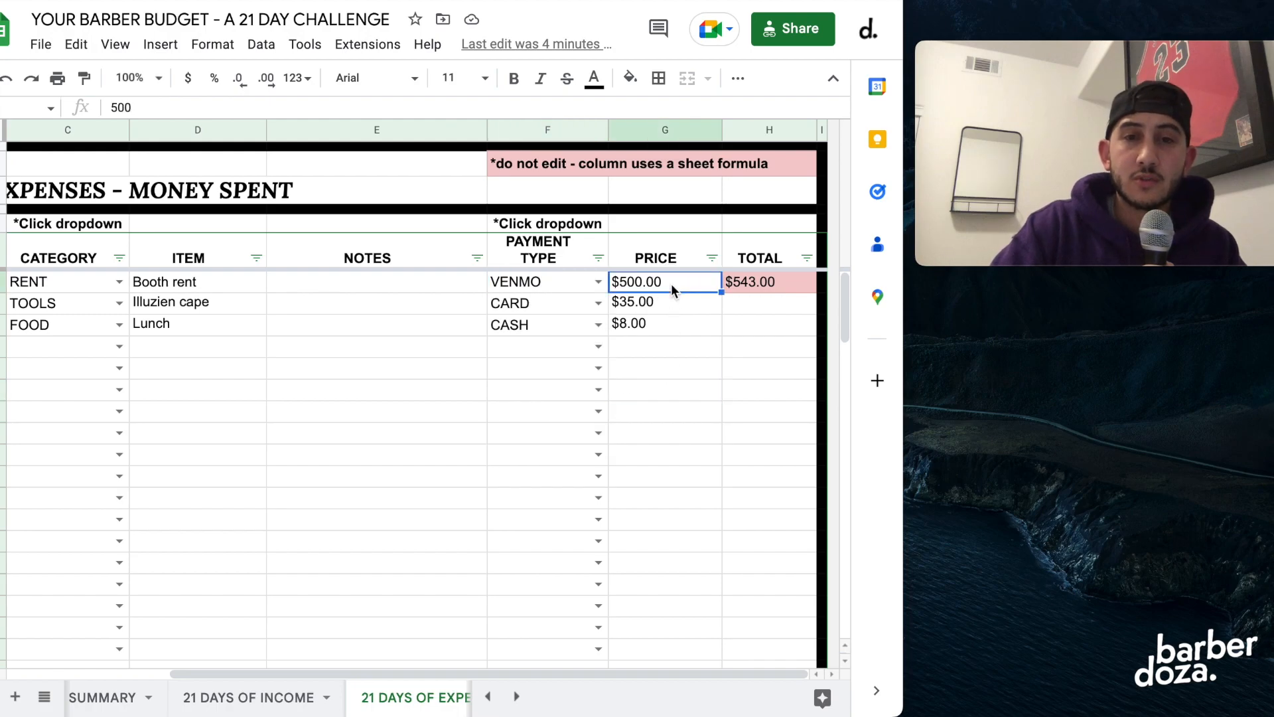
{"action": "double_click", "coordinate": [755, 283]}
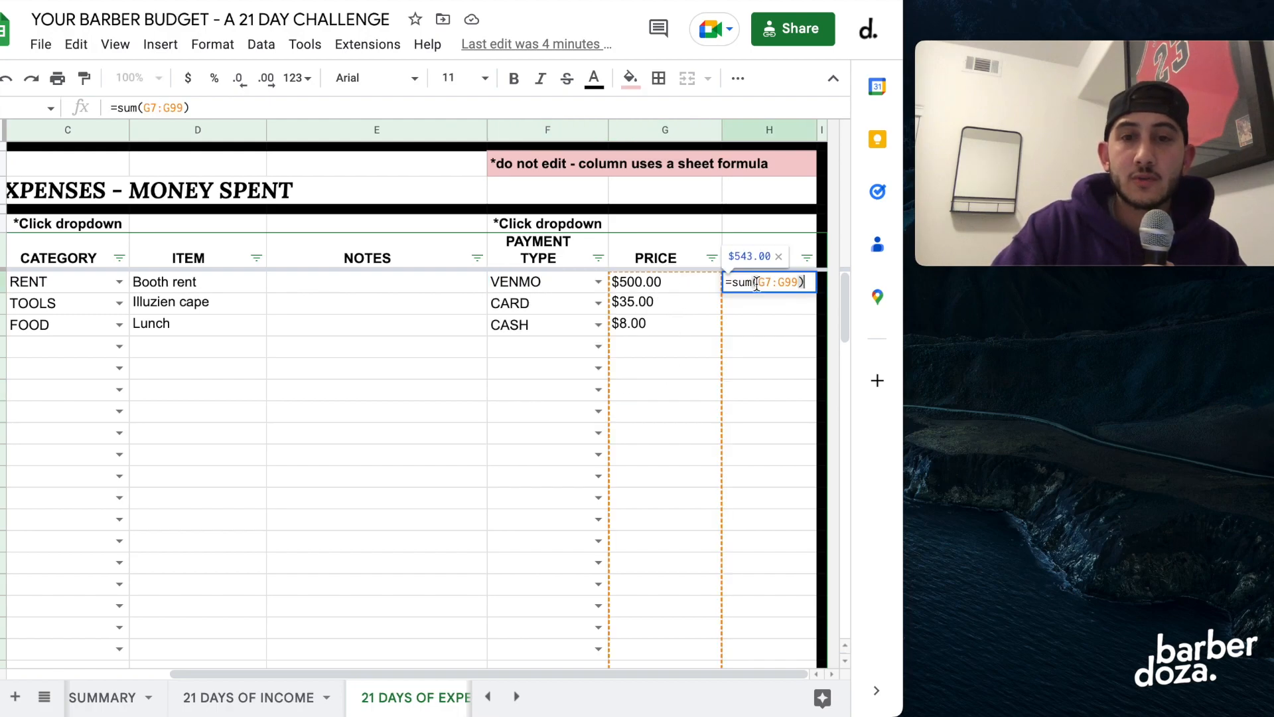
{"action": "key", "text": "Return"}
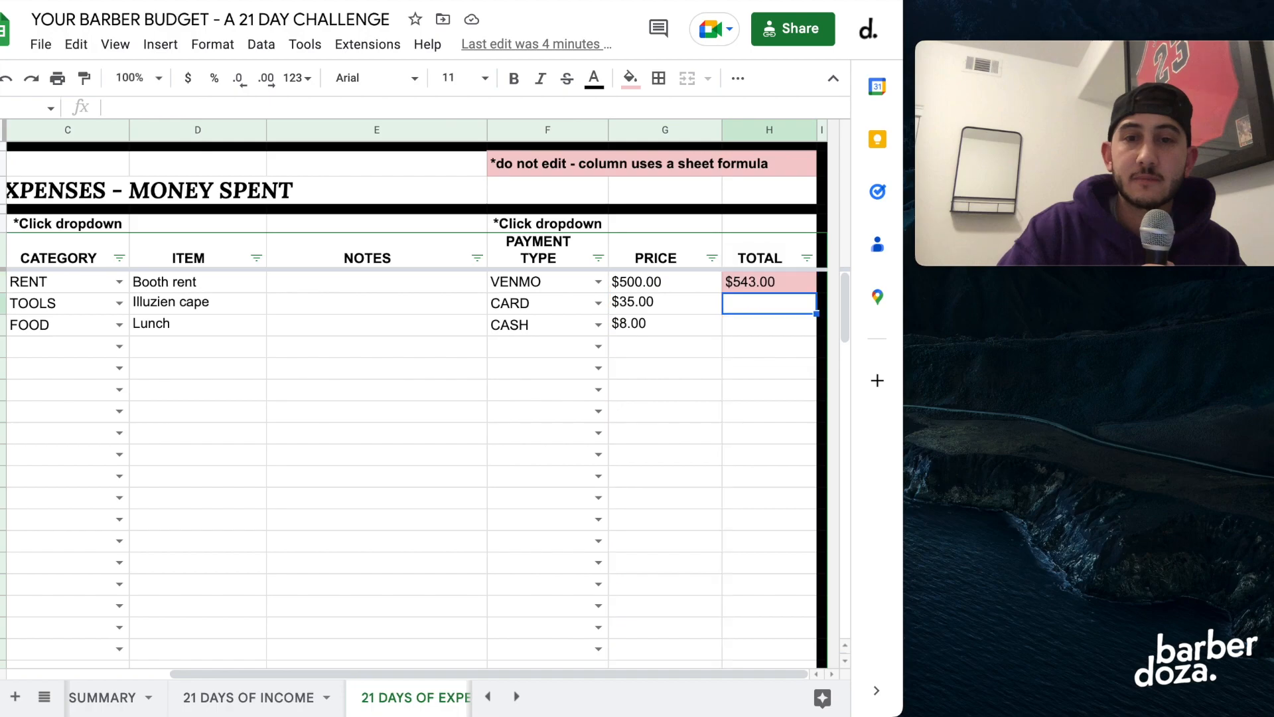
{"action": "left_click", "coordinate": [277, 456]}
Sort the expense entries by the CATEGORY column from A to Z.
{"action": "scroll", "coordinate": [252, 418], "scroll_direction": "left", "scroll_amount": 3}
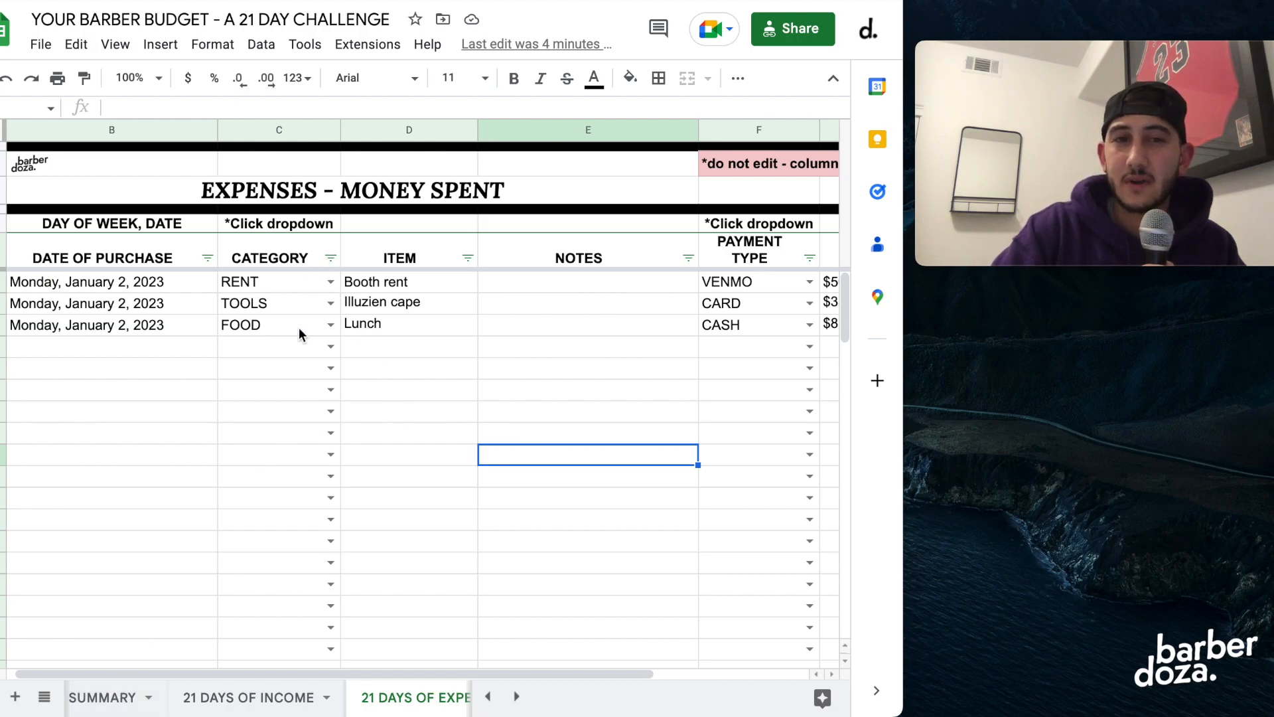
{"action": "left_click", "coordinate": [330, 258]}
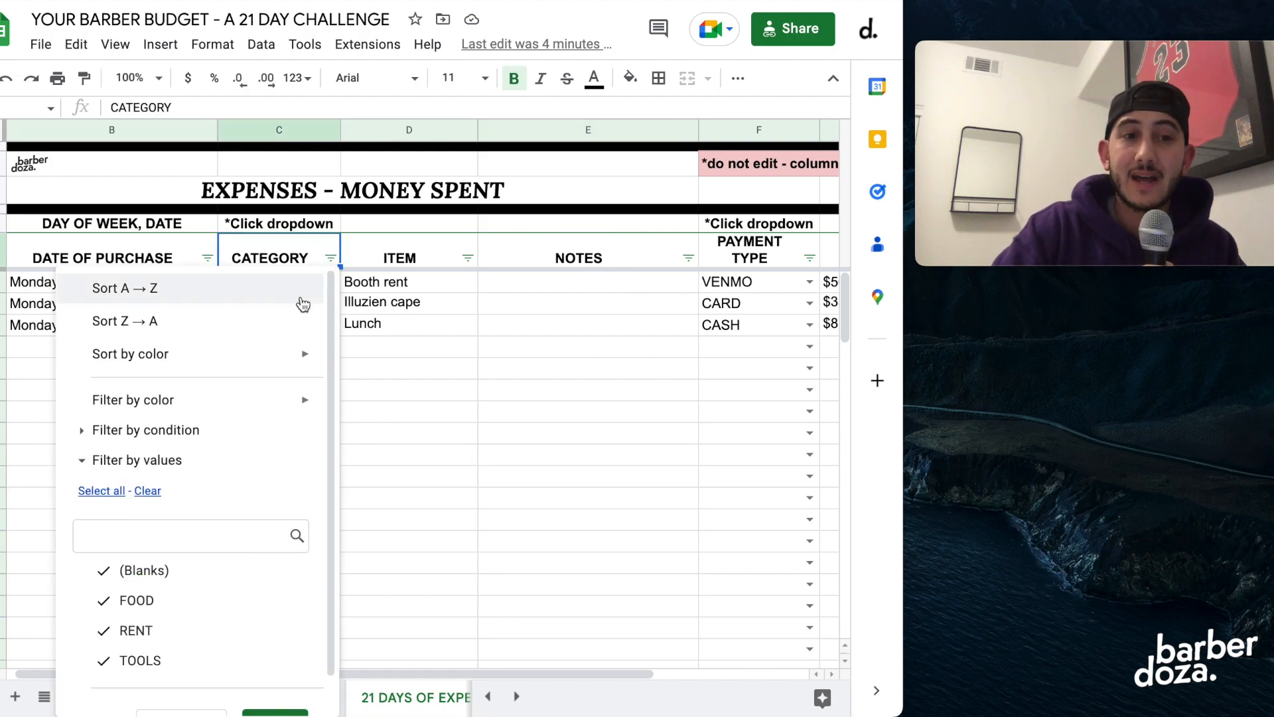
{"action": "left_click", "coordinate": [203, 292]}
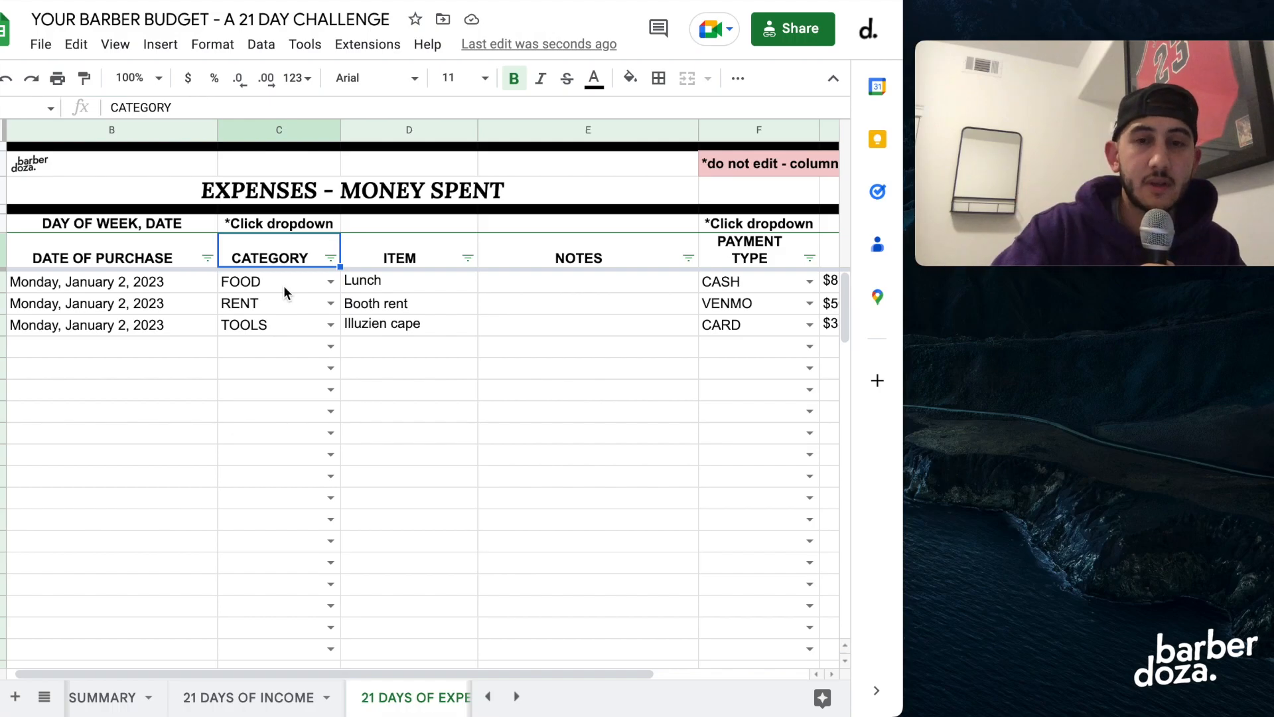
Check the sum of the sorted expenses by selecting the PRICE cells from the Lunch row through several empty rows below.
{"action": "scroll", "coordinate": [317, 380], "scroll_direction": "right", "scroll_amount": 2}
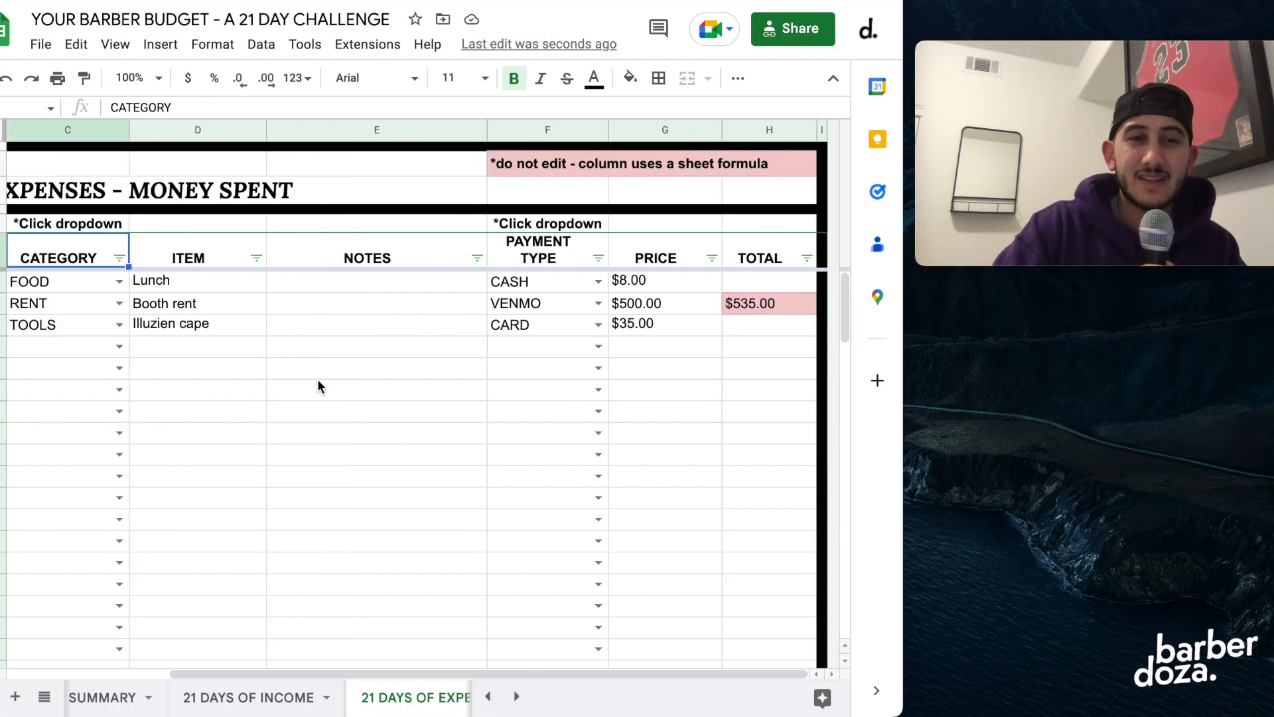
{"action": "left_click", "coordinate": [659, 286]}
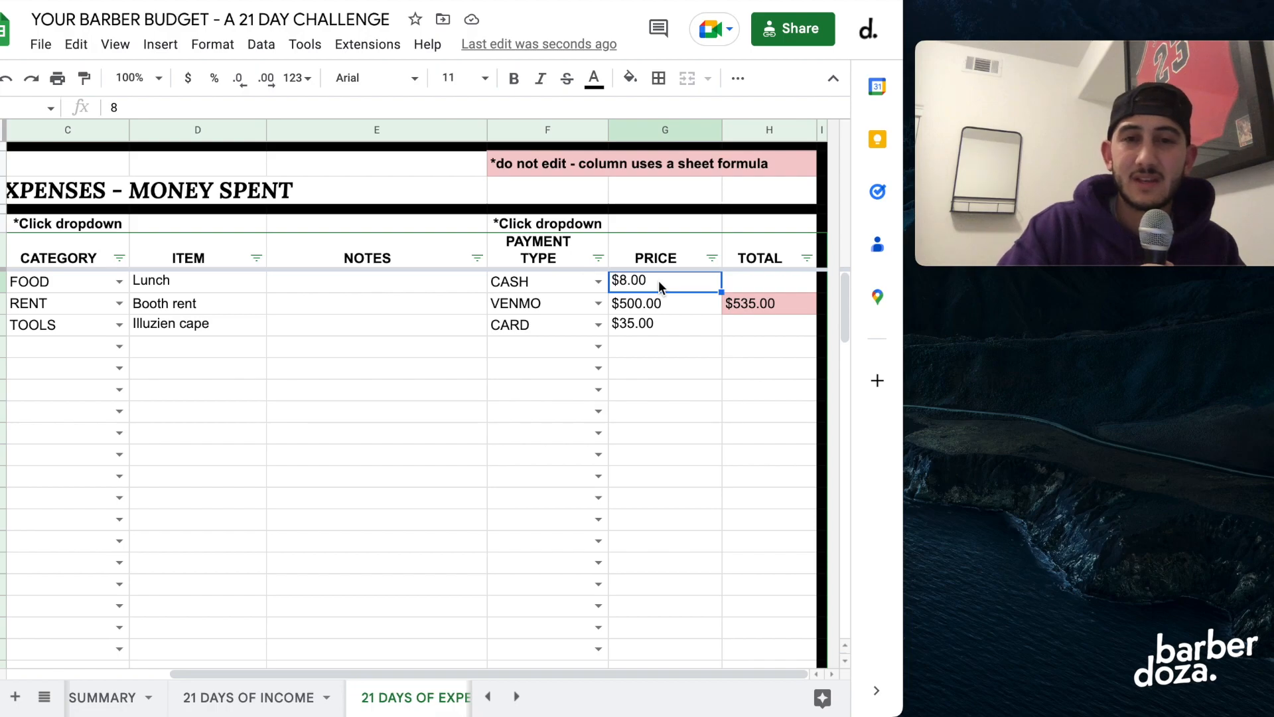
{"action": "left_click_drag", "start_coordinate": [659, 282], "coordinate": [669, 438]}
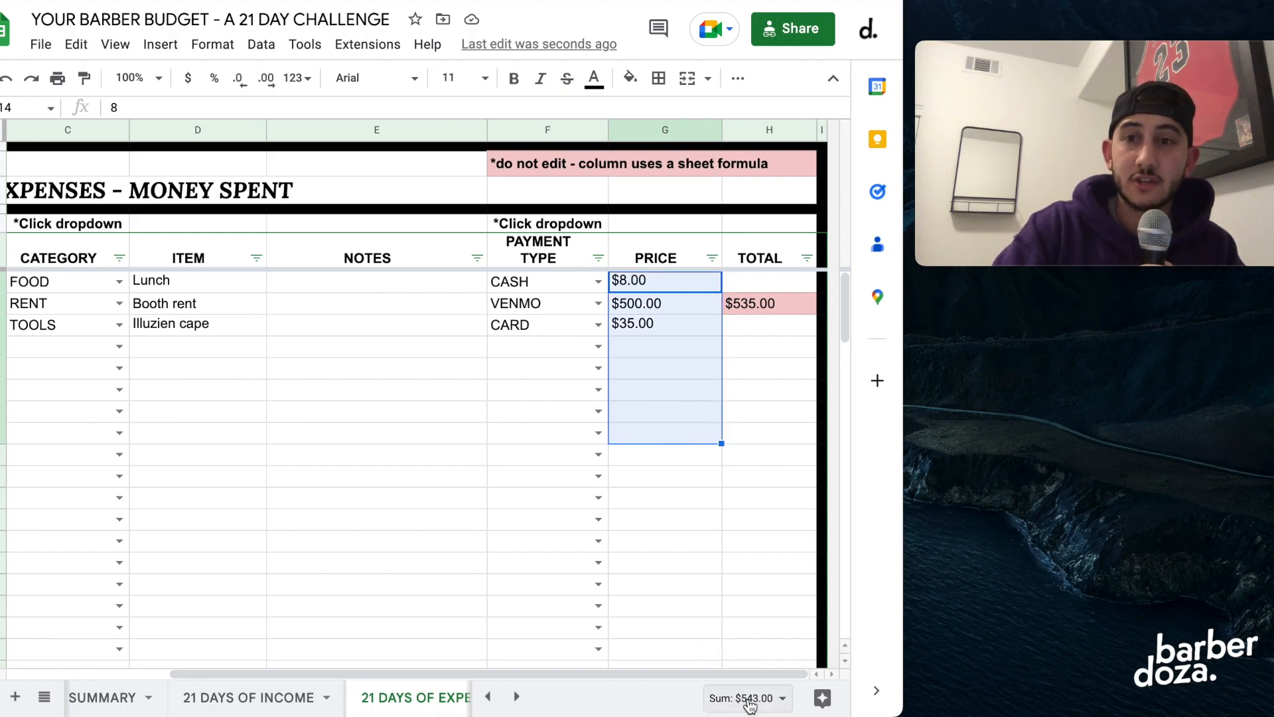
{"action": "left_click", "coordinate": [407, 491]}
{"action": "scroll", "coordinate": [361, 483], "scroll_direction": "left", "scroll_amount": 5}
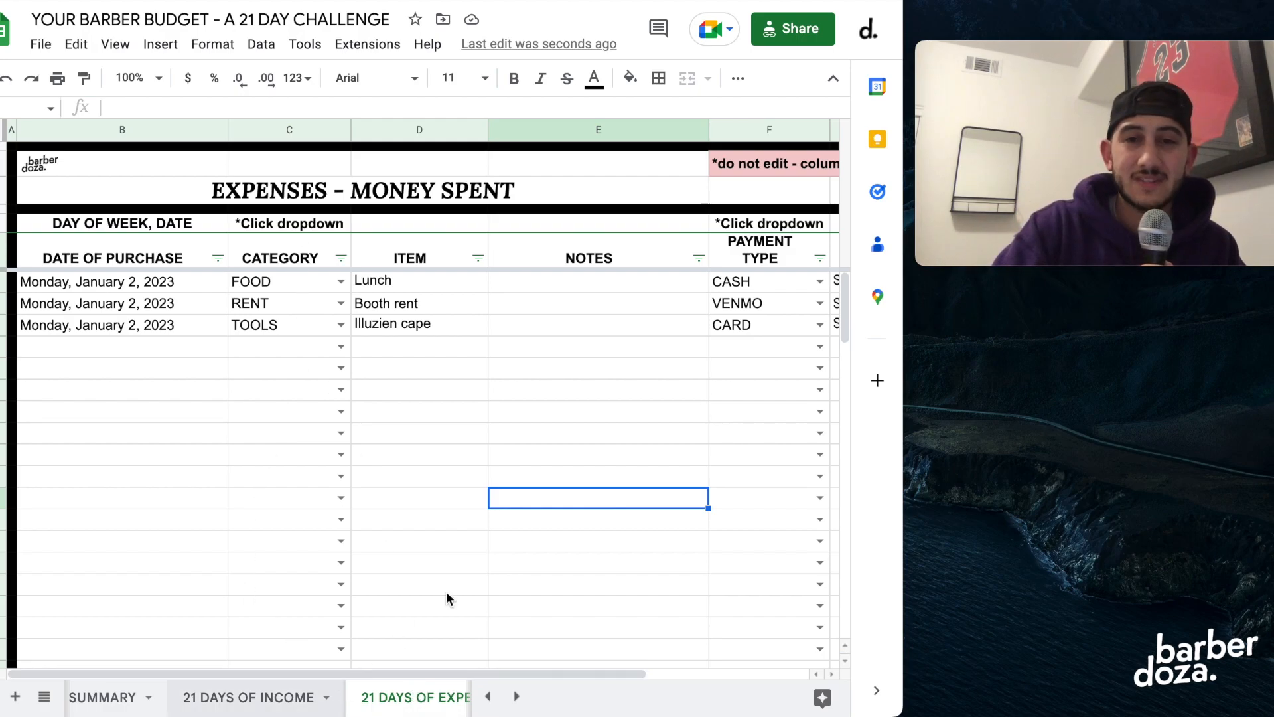
Review the 21 DAY SUMMARY sheet and return to the 21 DAYS OF EXPENSES sheet.
{"action": "left_click", "coordinate": [114, 698]}
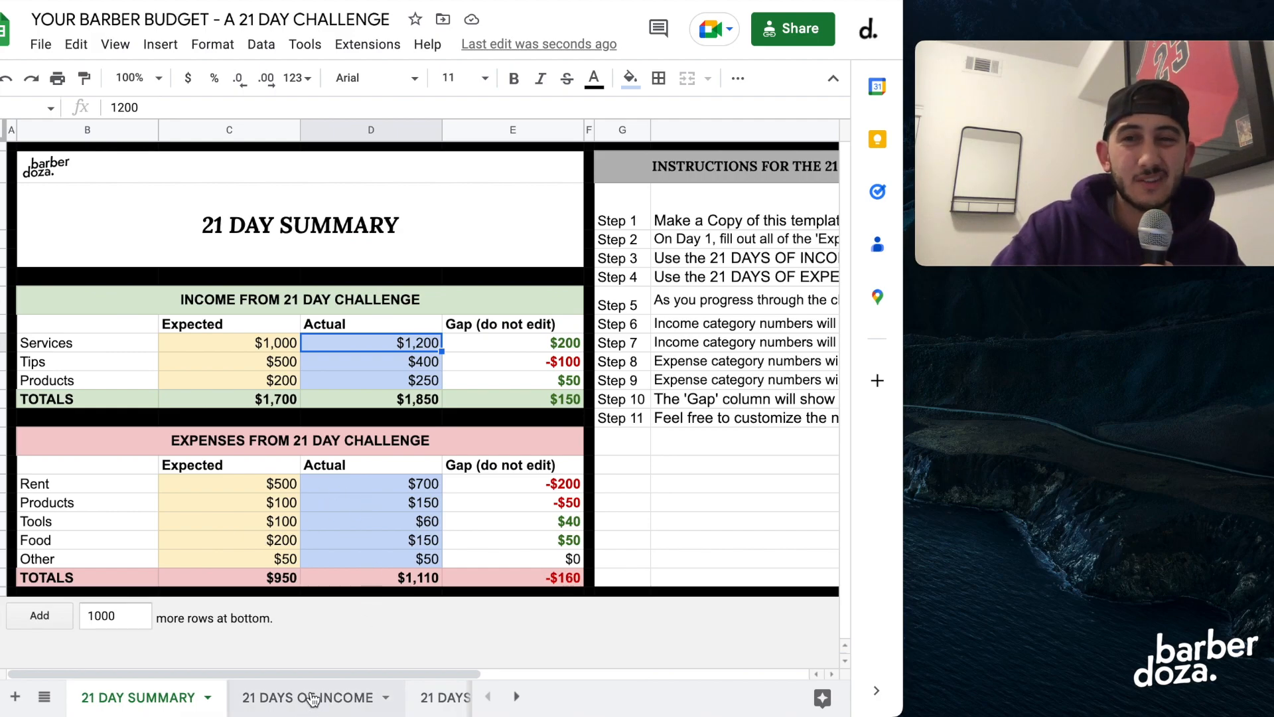
{"action": "scroll", "coordinate": [312, 698], "scroll_direction": "right", "scroll_amount": 5}
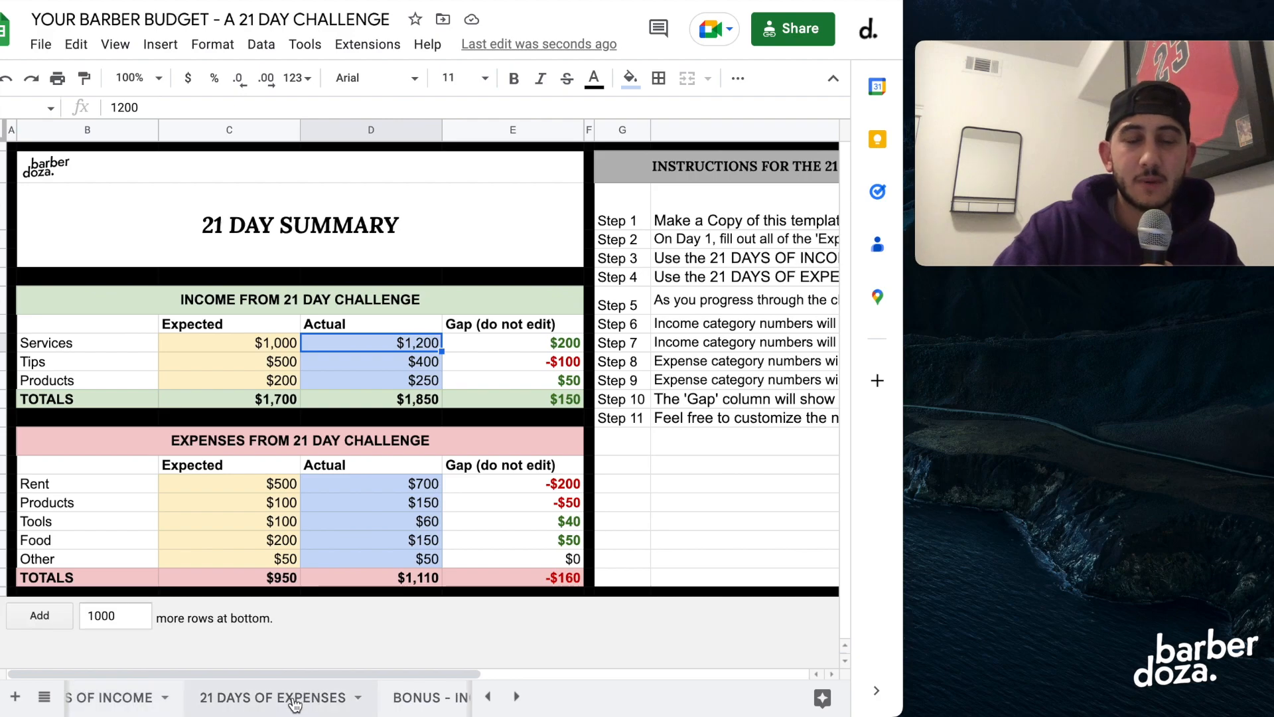
{"action": "left_click", "coordinate": [294, 702]}
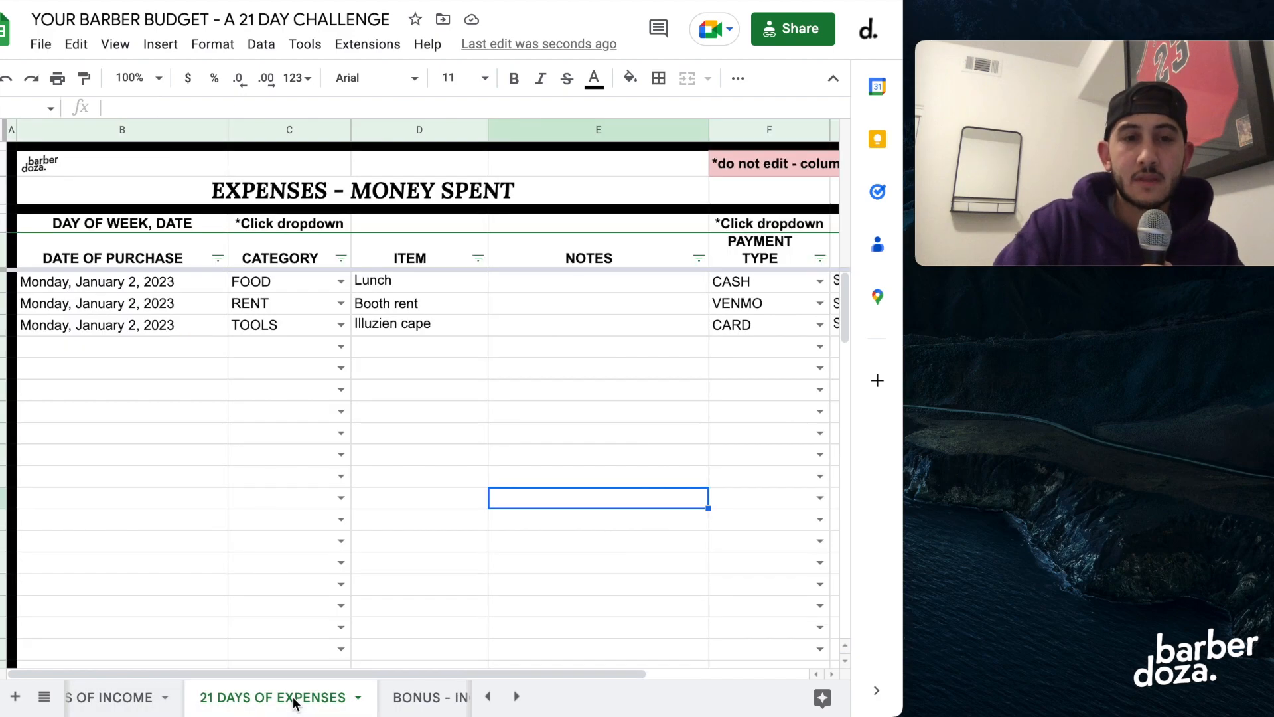
Open the BONUS - INCOME GOALS sheet and examine the one-day table's heading and haircut prices, including $20 and $50.
{"action": "scroll", "coordinate": [294, 698], "scroll_direction": "right", "scroll_amount": 3}
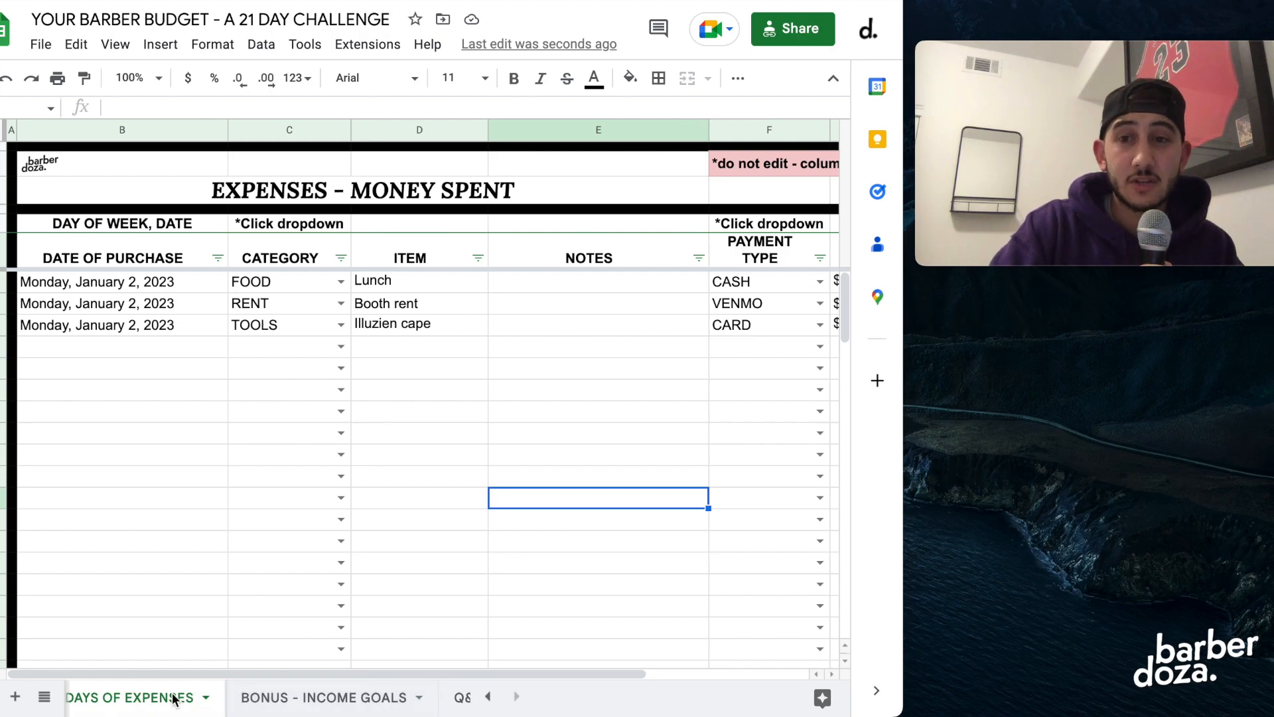
{"action": "left_click", "coordinate": [324, 702]}
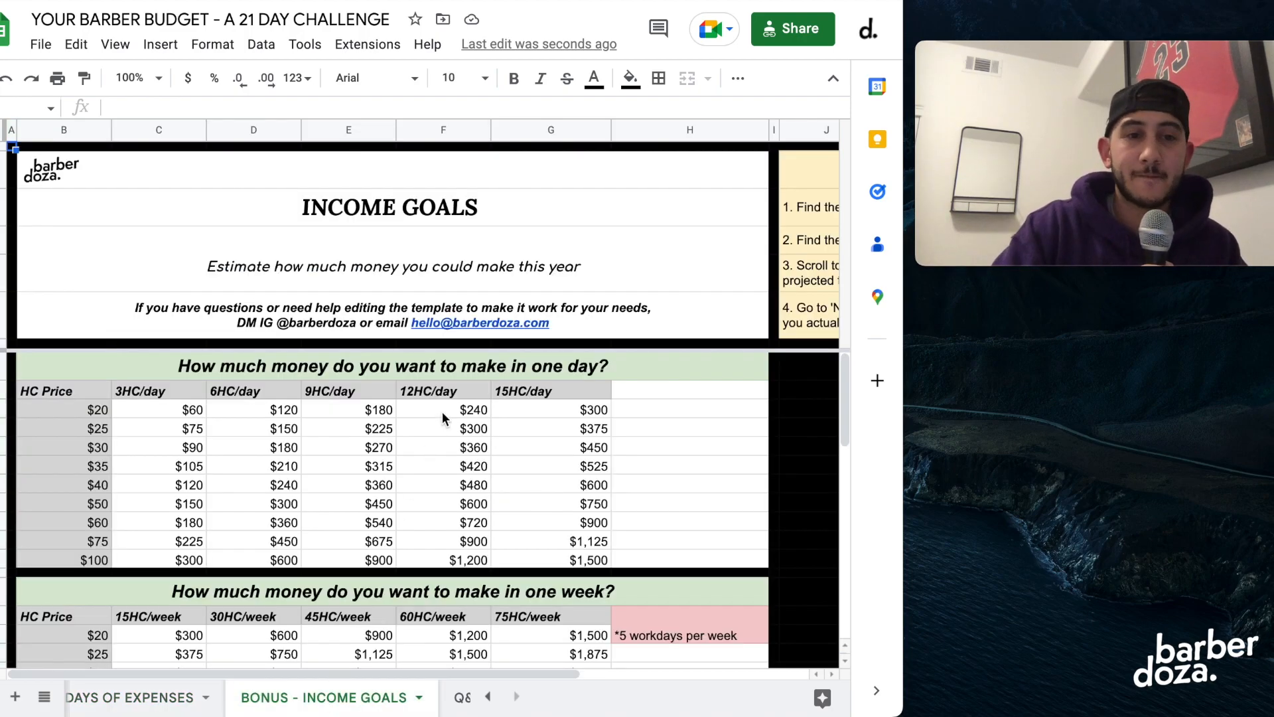
{"action": "scroll", "coordinate": [368, 450], "scroll_direction": "down", "scroll_amount": 1}
{"action": "scroll", "coordinate": [368, 450], "scroll_direction": "up", "scroll_amount": 1}
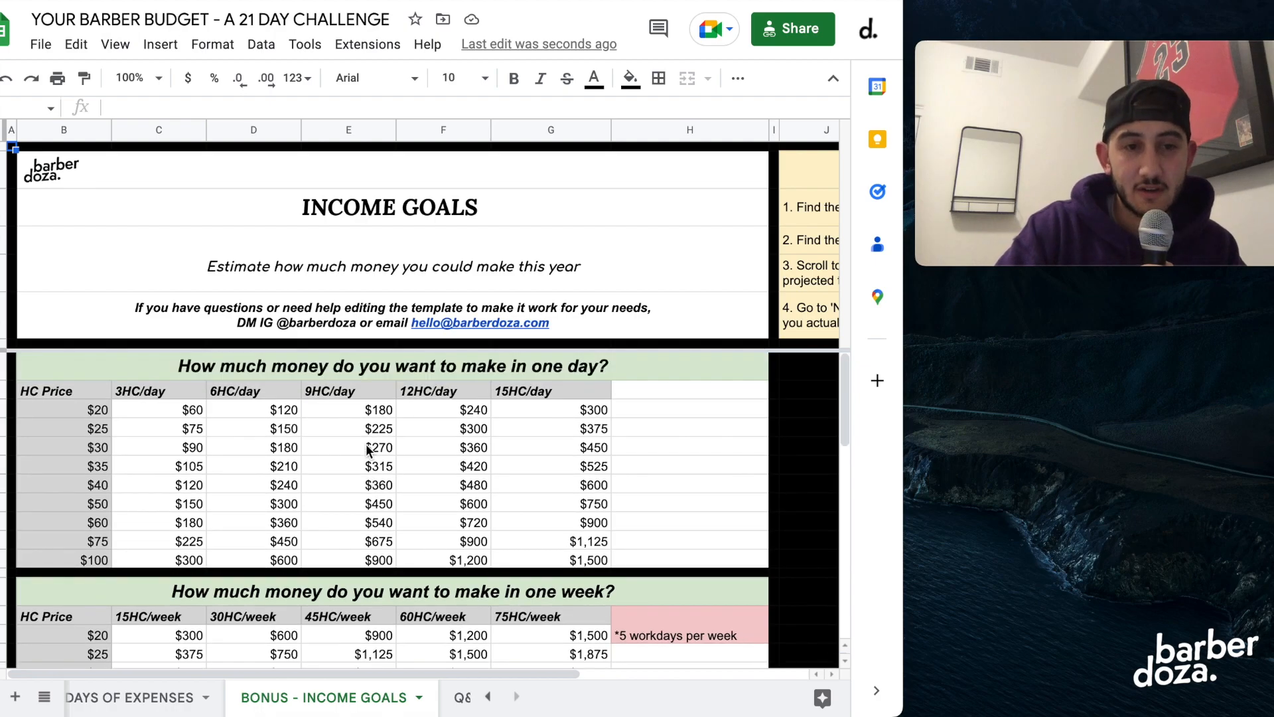
{"action": "left_click", "coordinate": [352, 366]}
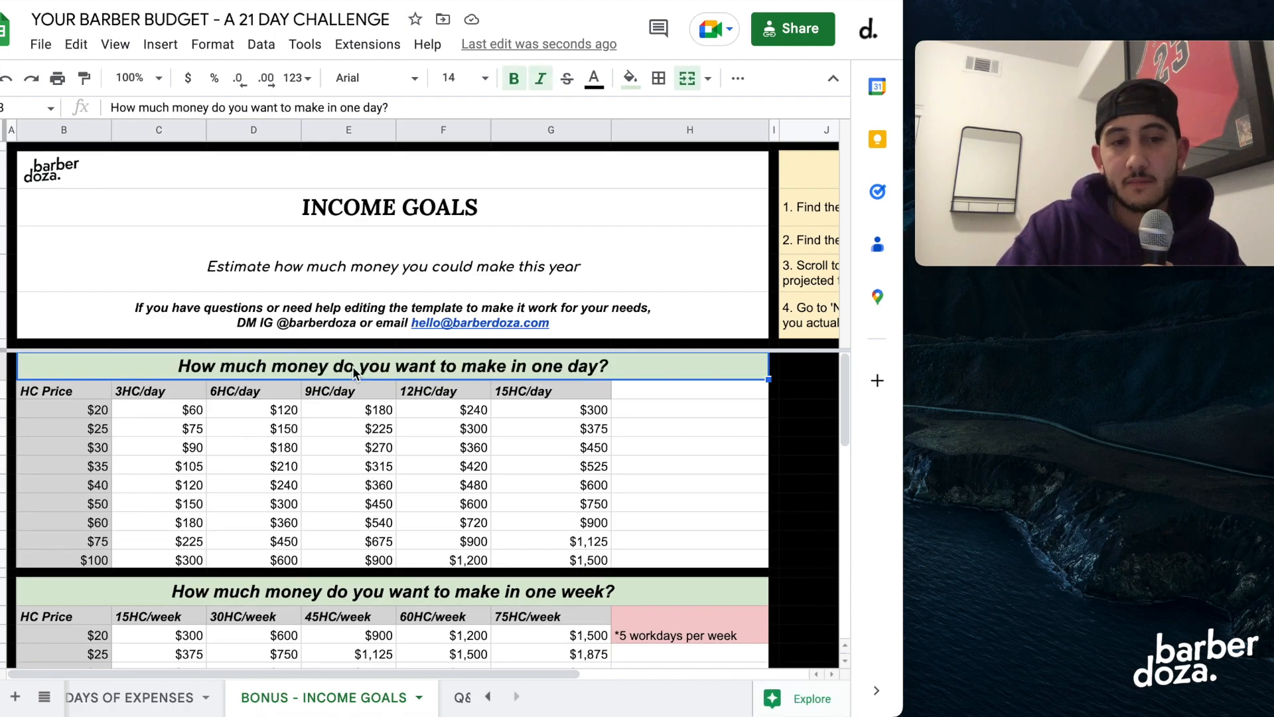
{"action": "left_click", "coordinate": [57, 411]}
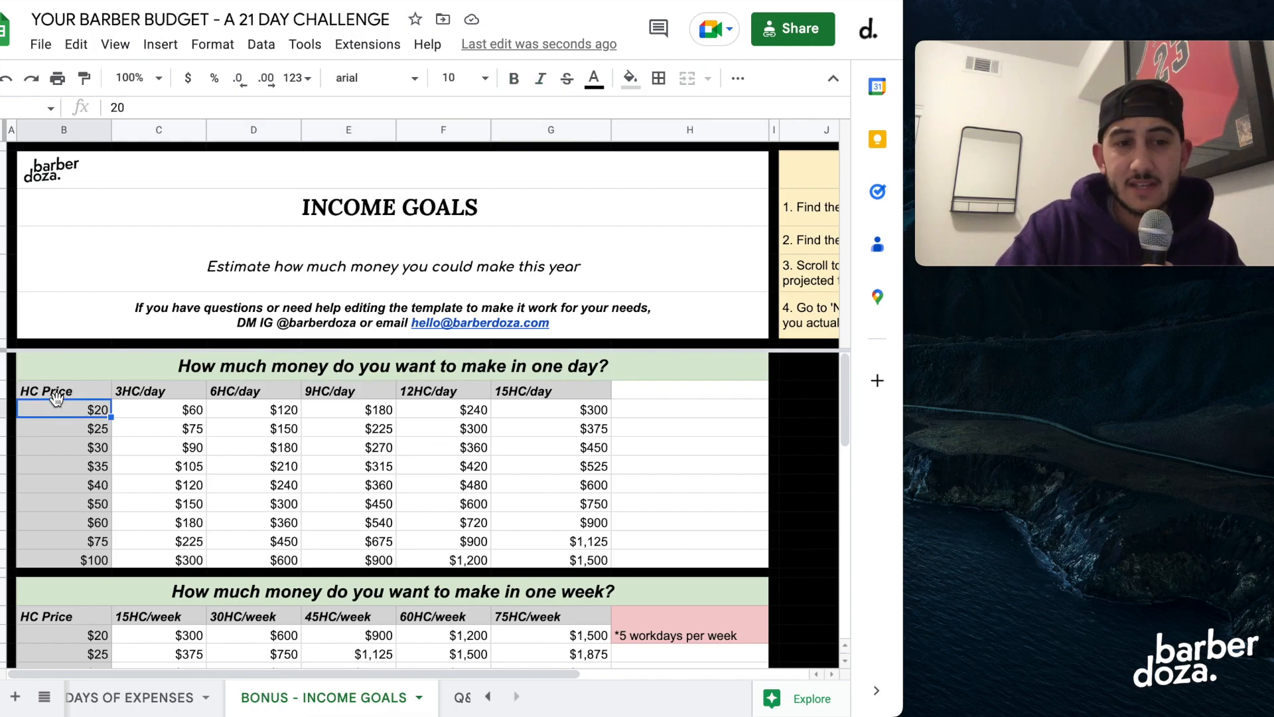
{"action": "left_click", "coordinate": [78, 504]}
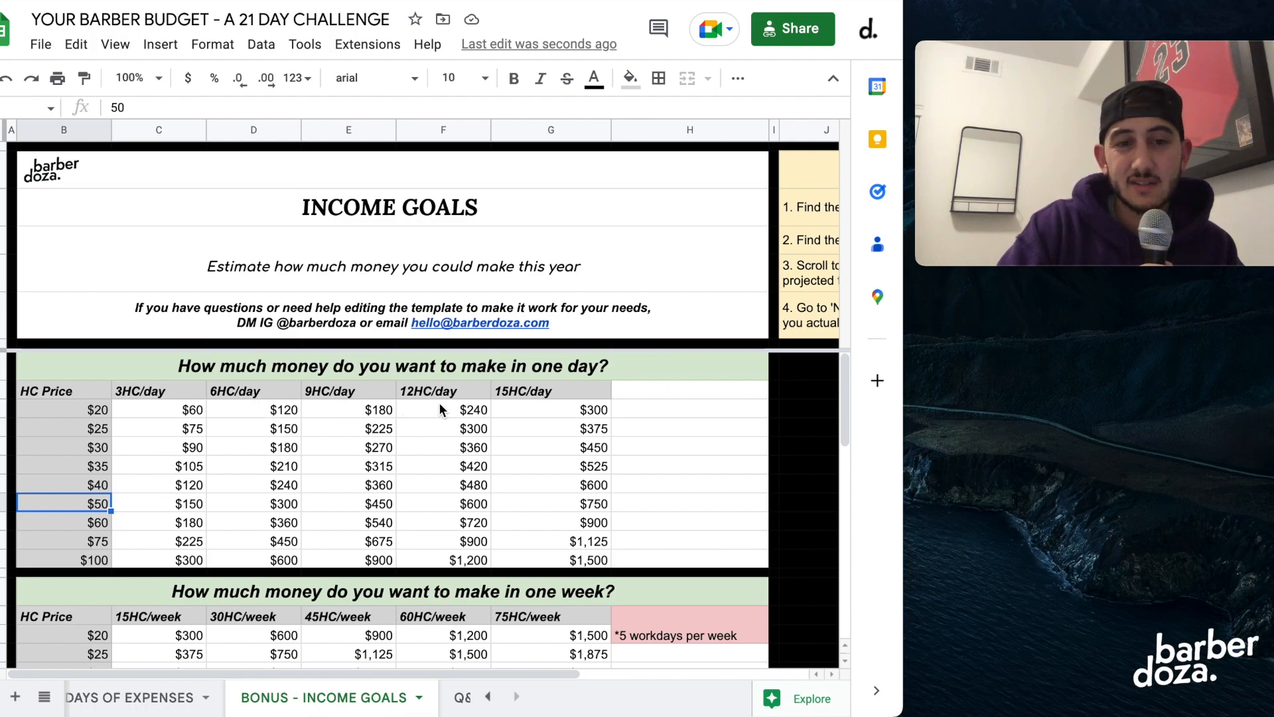
Compare the one-day earnings for a $35 haircut at 9 and 12 cuts with a $40 haircut at 12 cuts.
{"action": "left_click", "coordinate": [95, 468]}
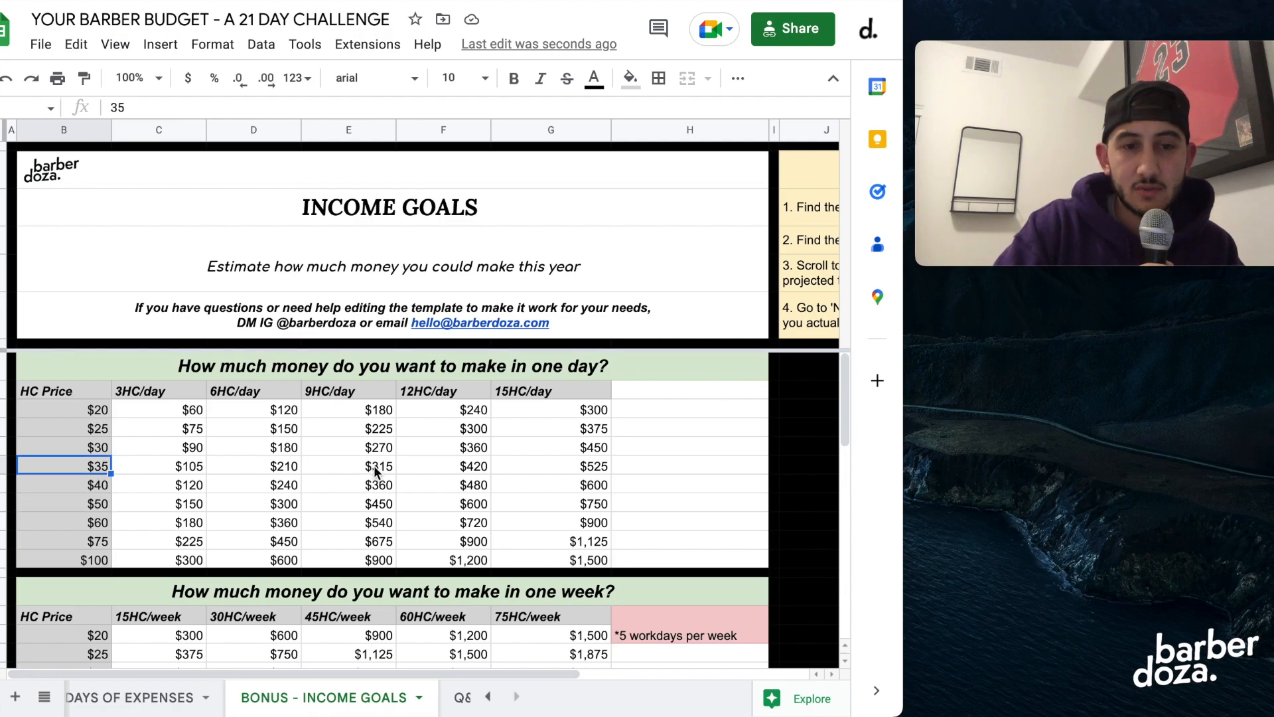
{"action": "left_click", "coordinate": [376, 468]}
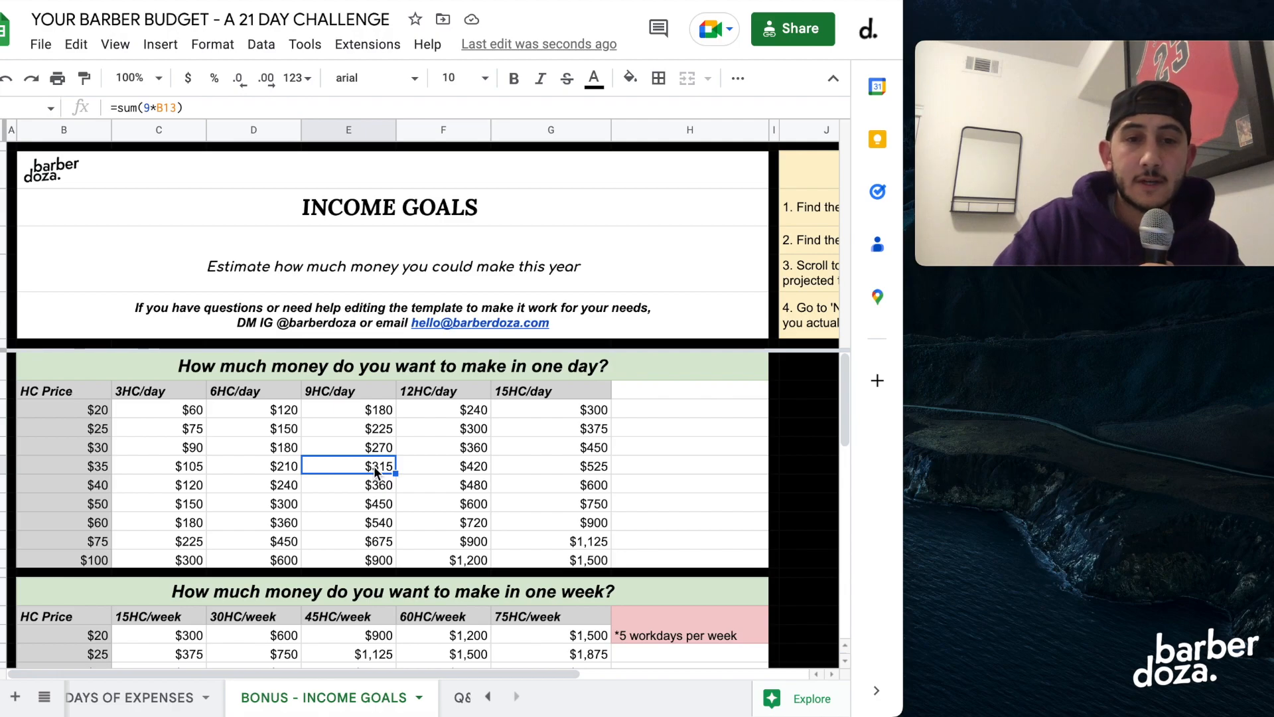
{"action": "left_click", "coordinate": [439, 464]}
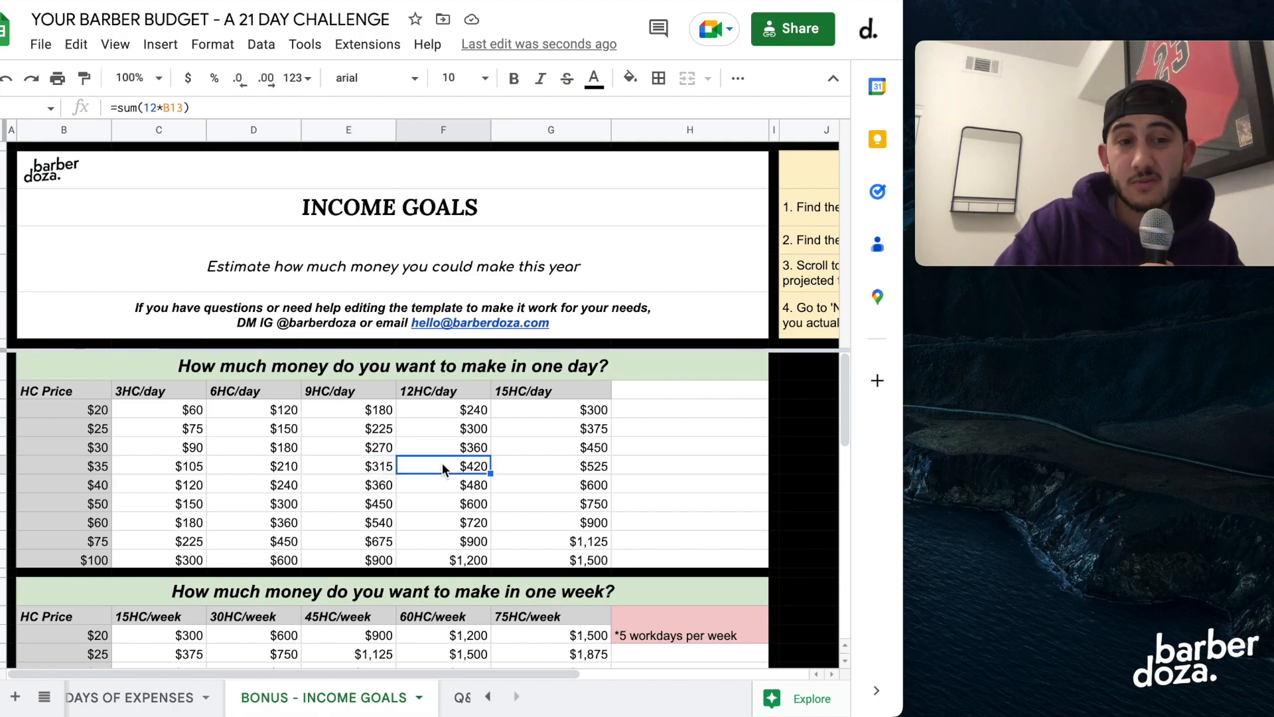
{"action": "left_click", "coordinate": [93, 489]}
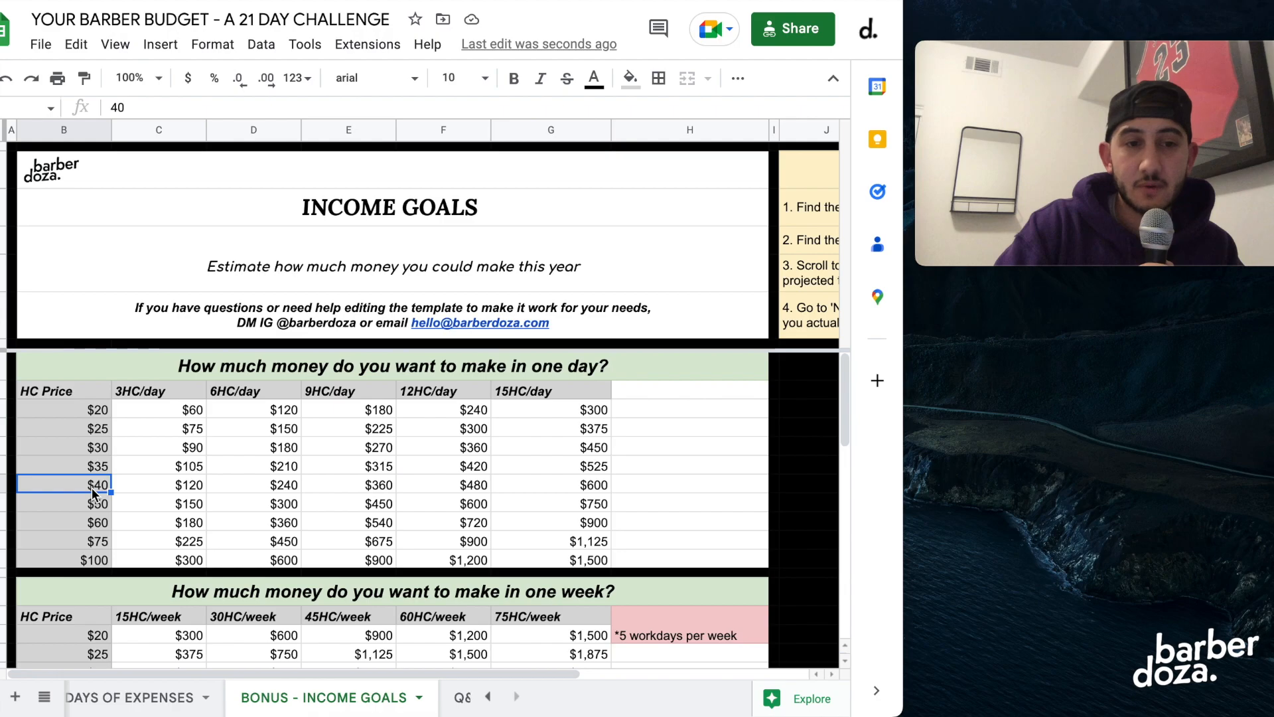
{"action": "left_click", "coordinate": [453, 488]}
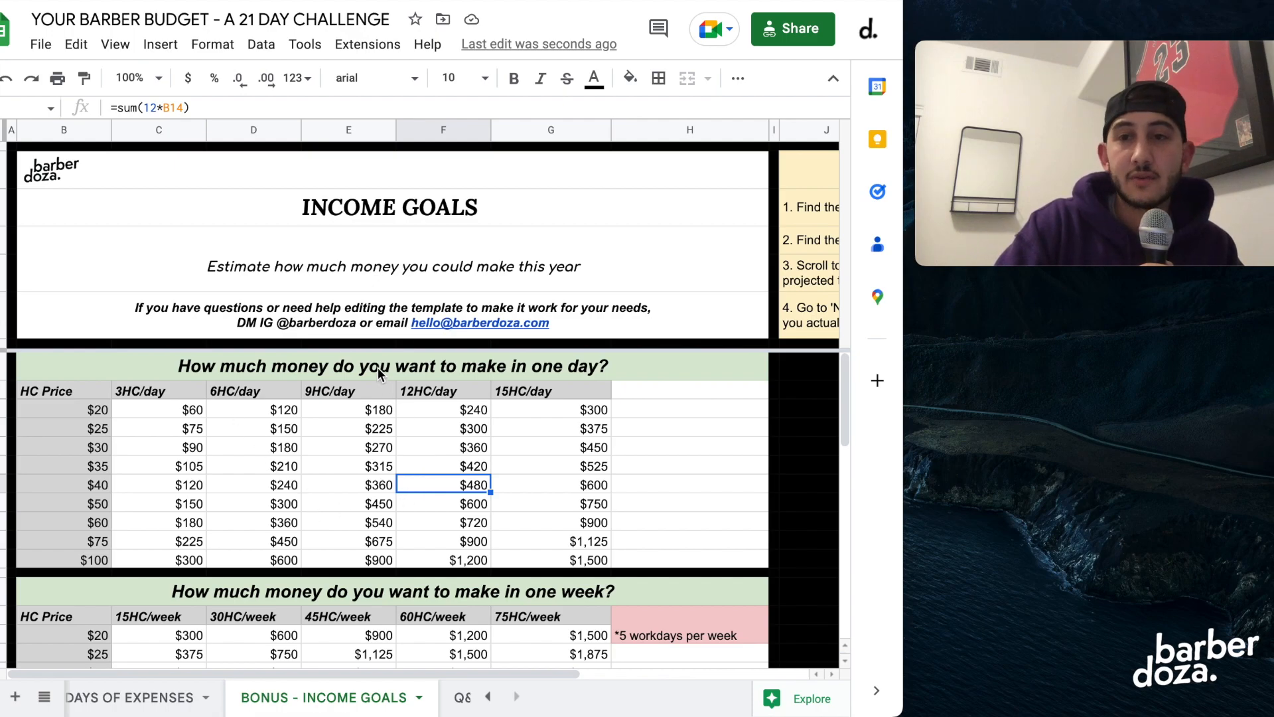
Examine the one-week income table, including its 15HC/week and 30HC/week columns and the $50 price row.
{"action": "scroll", "coordinate": [396, 457], "scroll_direction": "down", "scroll_amount": 1}
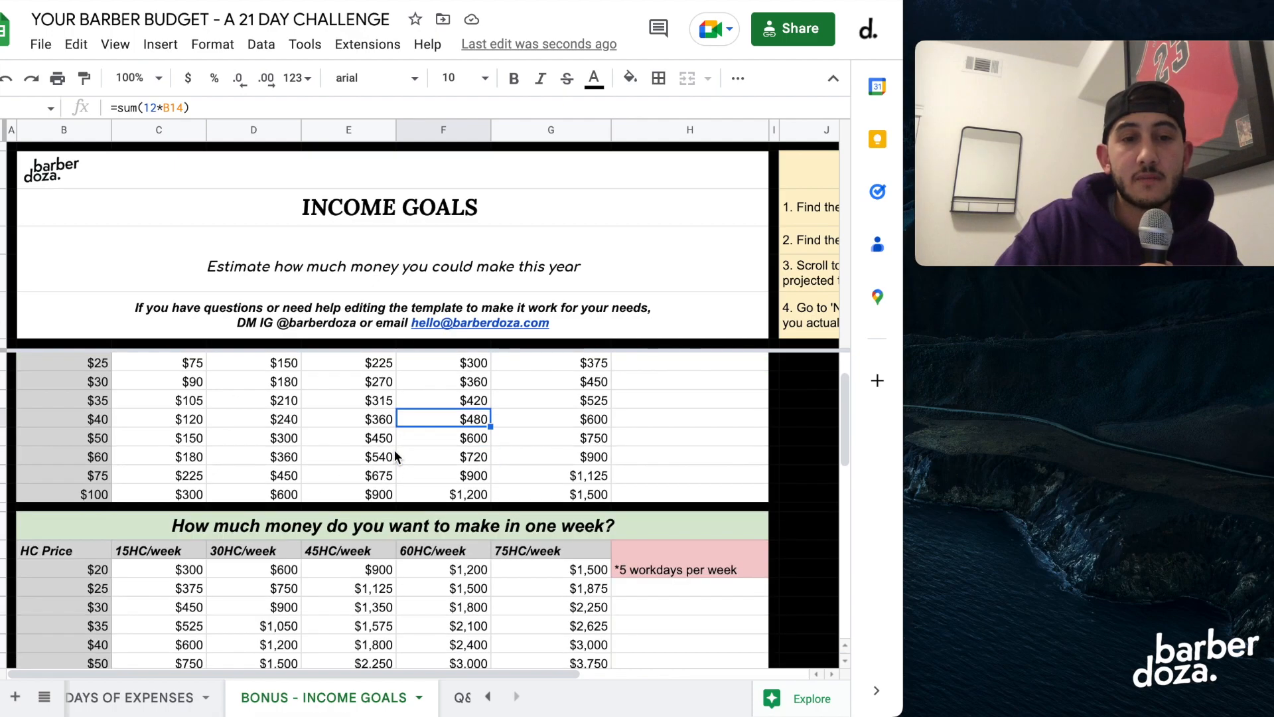
{"action": "left_click", "coordinate": [415, 523]}
{"action": "scroll", "coordinate": [414, 519], "scroll_direction": "down", "scroll_amount": 1}
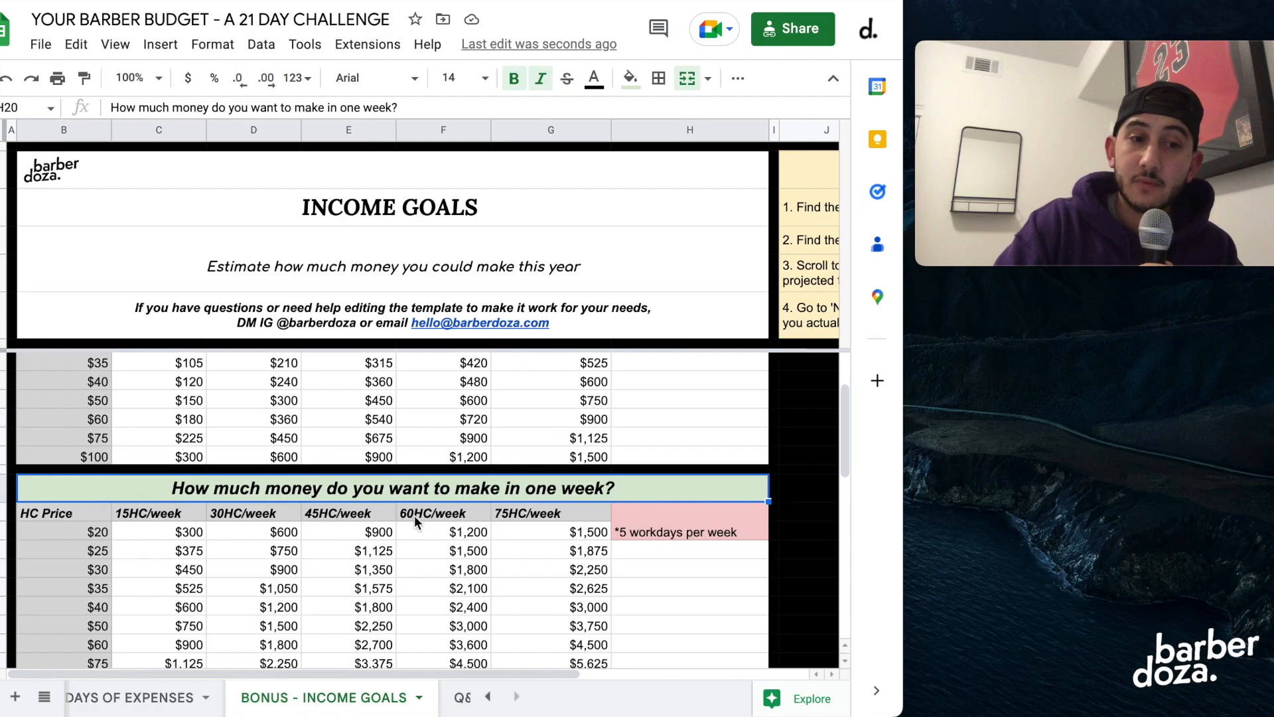
{"action": "scroll", "coordinate": [414, 515], "scroll_direction": "down", "scroll_amount": 2}
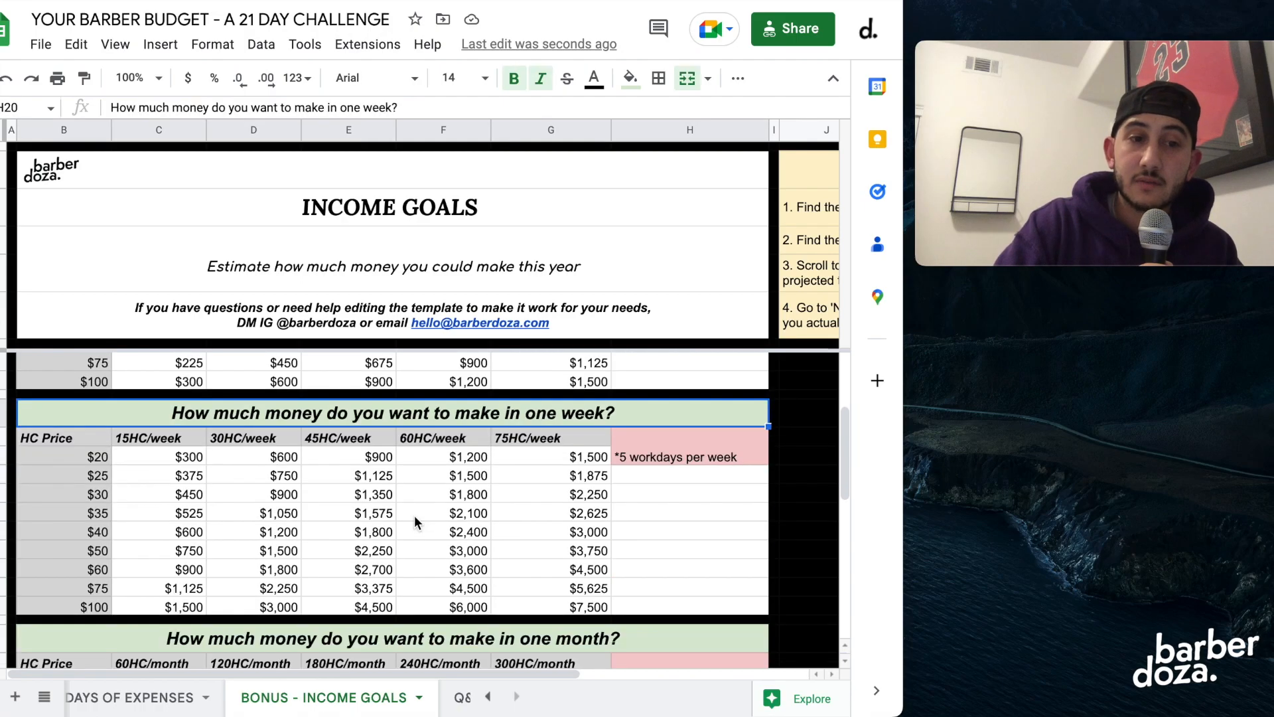
{"action": "left_click", "coordinate": [141, 442]}
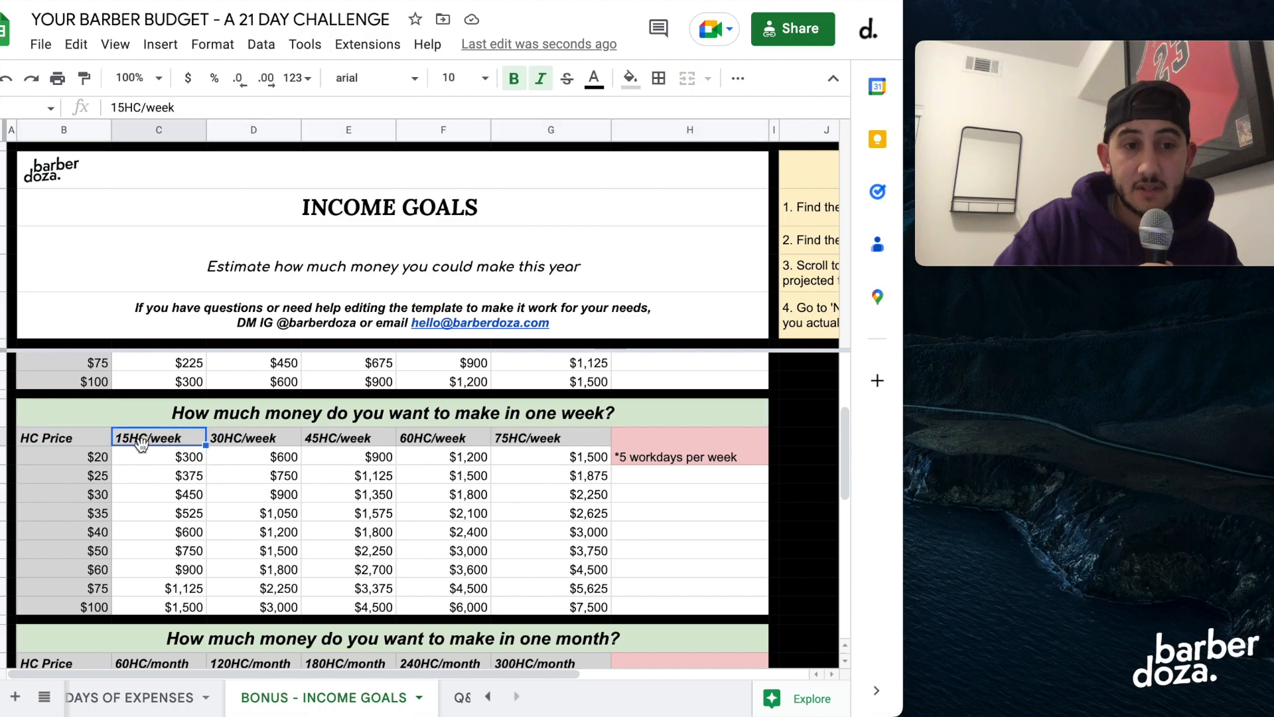
{"action": "left_click", "coordinate": [259, 442]}
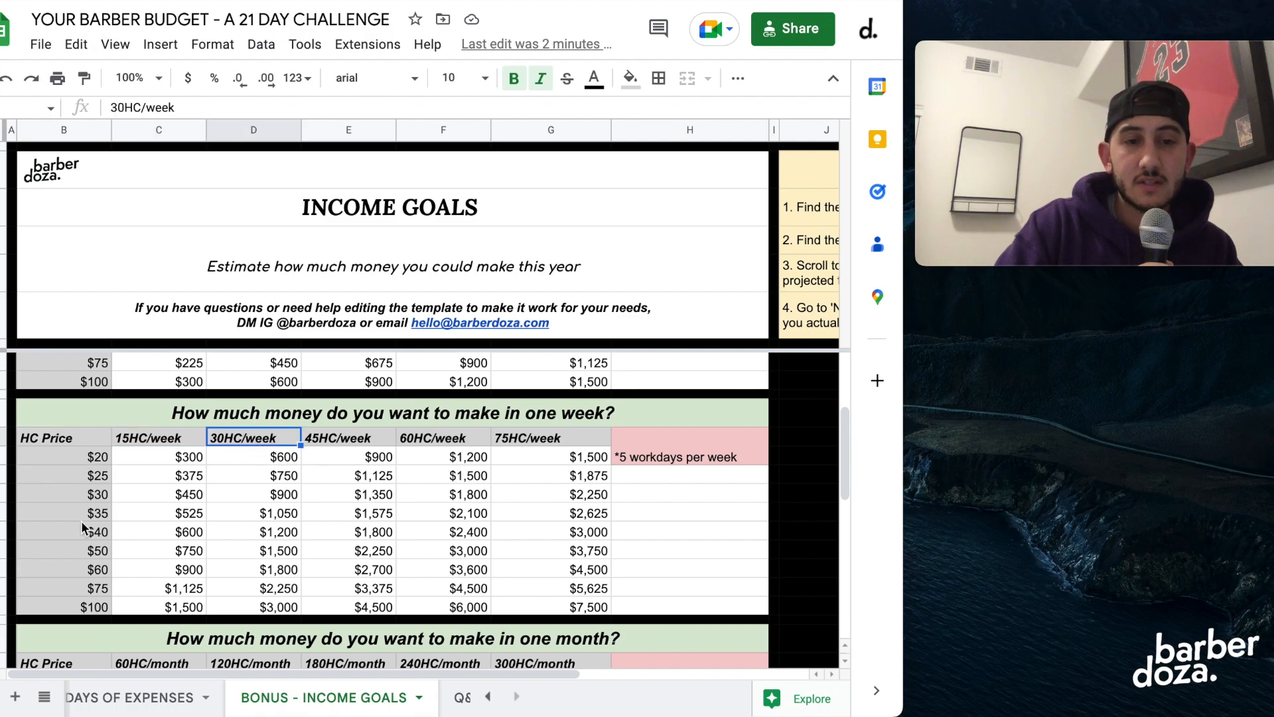
{"action": "left_click", "coordinate": [83, 551]}
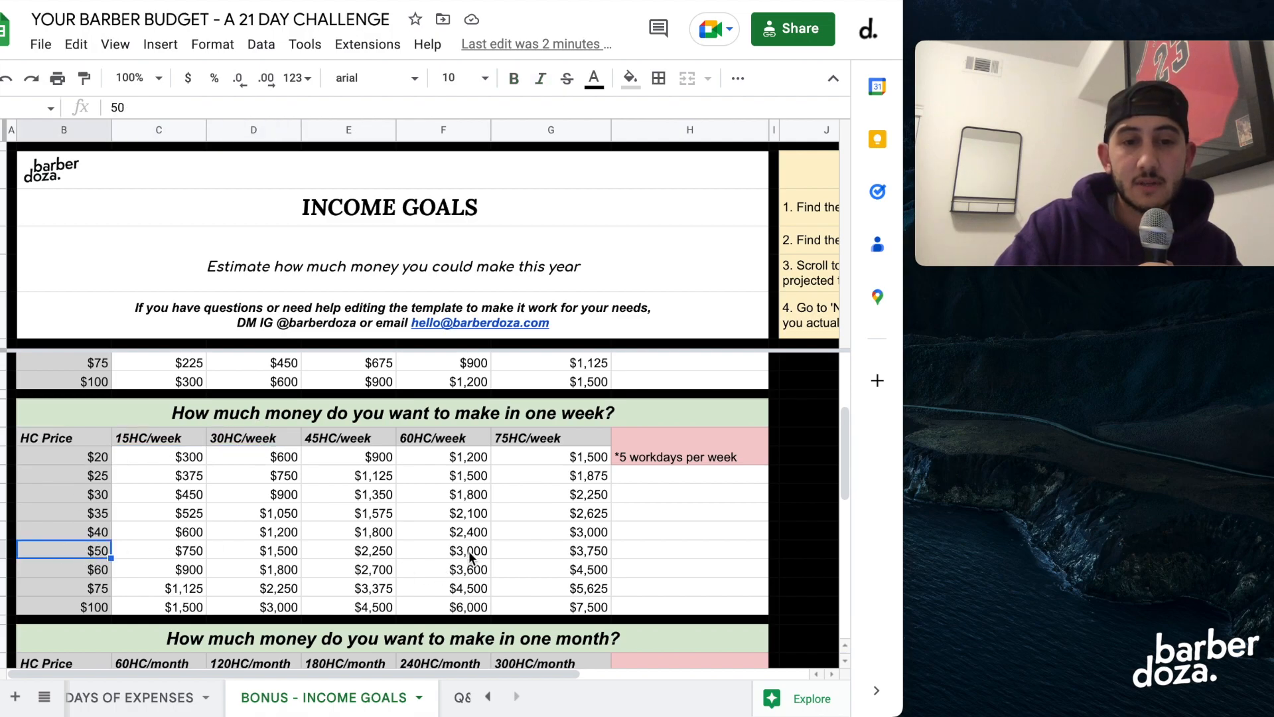
Examine the one-month and one-year income tables on the income goals sheet.
{"action": "scroll", "coordinate": [469, 558], "scroll_direction": "down", "scroll_amount": 3}
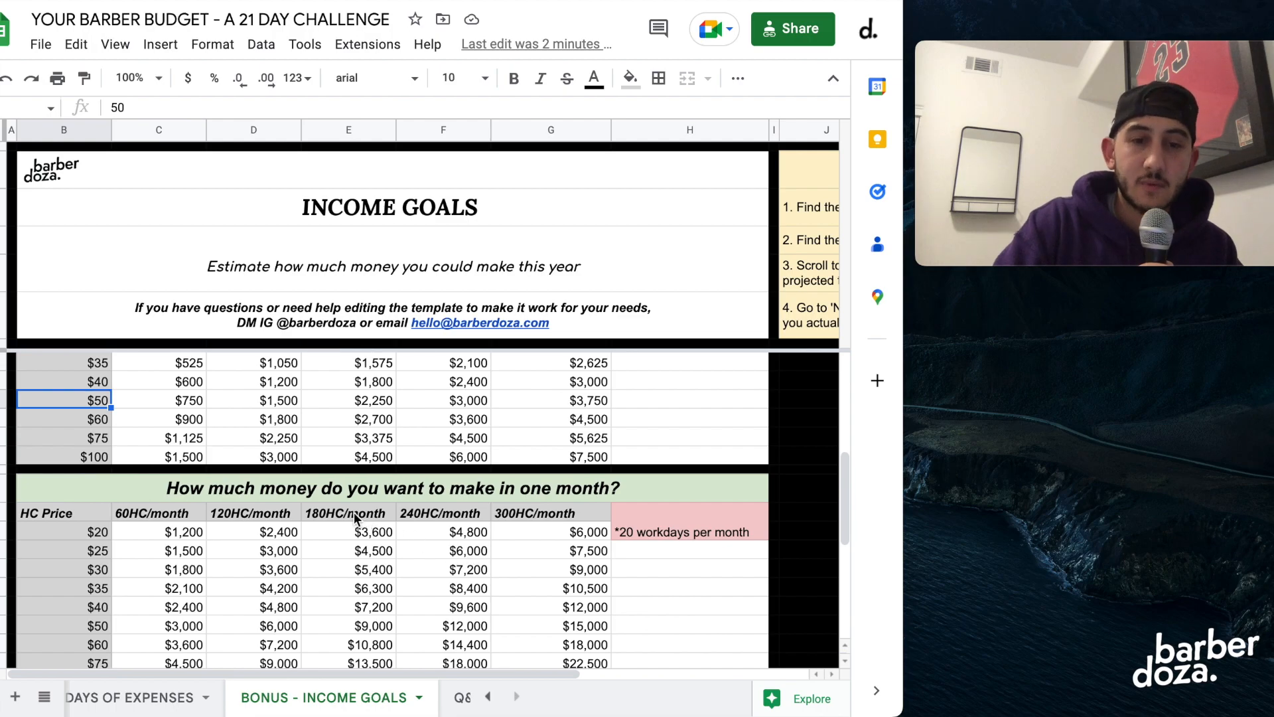
{"action": "scroll", "coordinate": [357, 520], "scroll_direction": "down", "scroll_amount": 6}
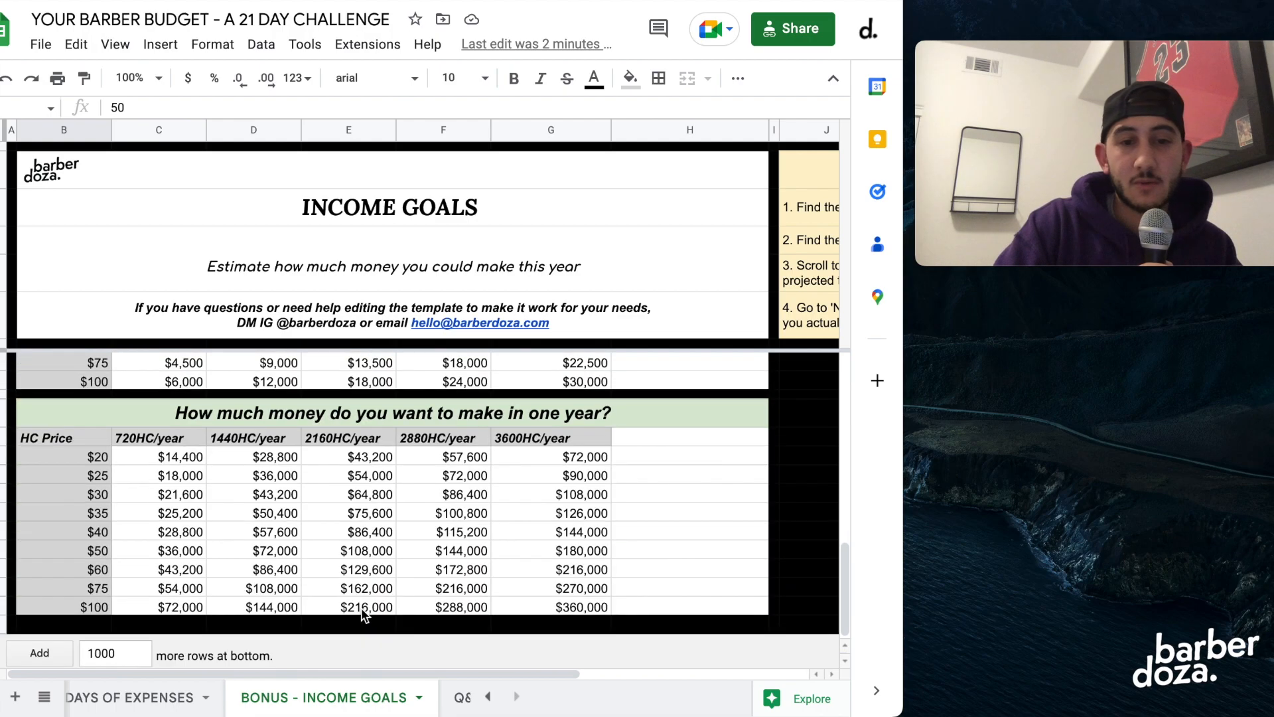
{"action": "scroll", "coordinate": [364, 616], "scroll_direction": "down", "scroll_amount": 1}
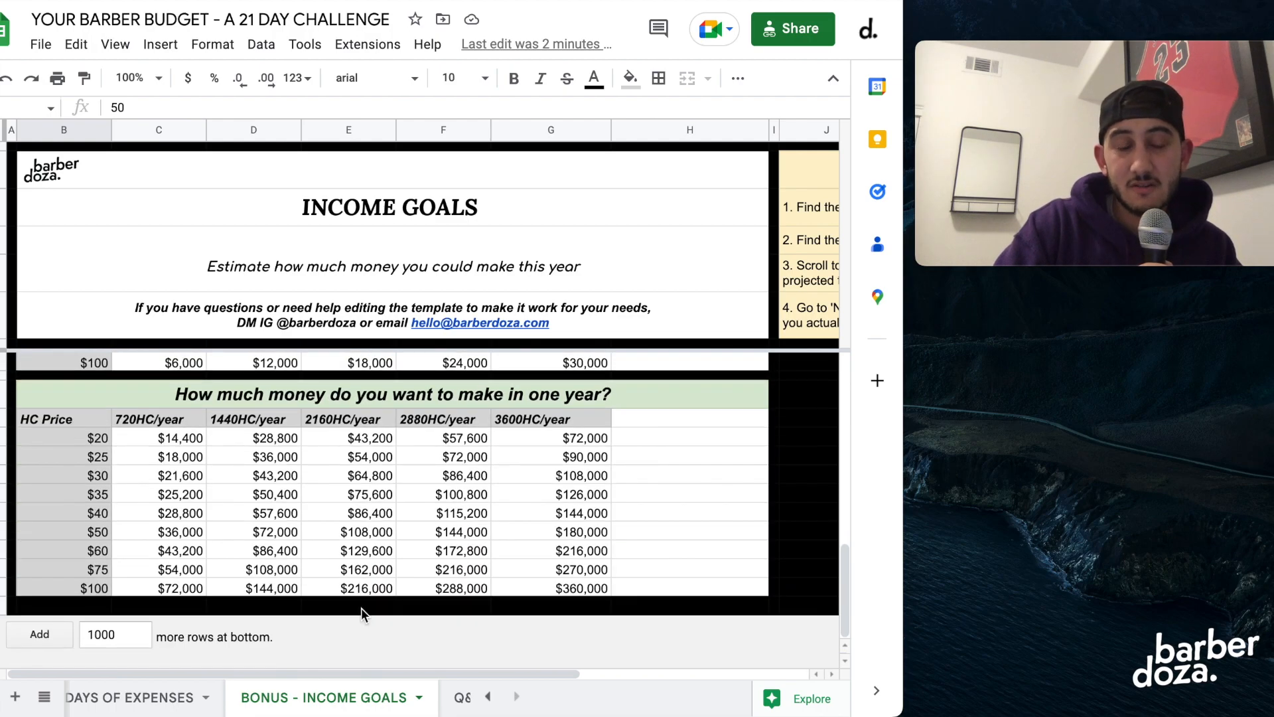
Examine the one-year income table, including the lowest haircut prices, the 720HC/year column and the $40 price row.
{"action": "left_click", "coordinate": [83, 438]}
{"action": "key", "text": "Down"}
{"action": "key", "text": "Down"}
{"action": "left_click", "coordinate": [160, 424]}
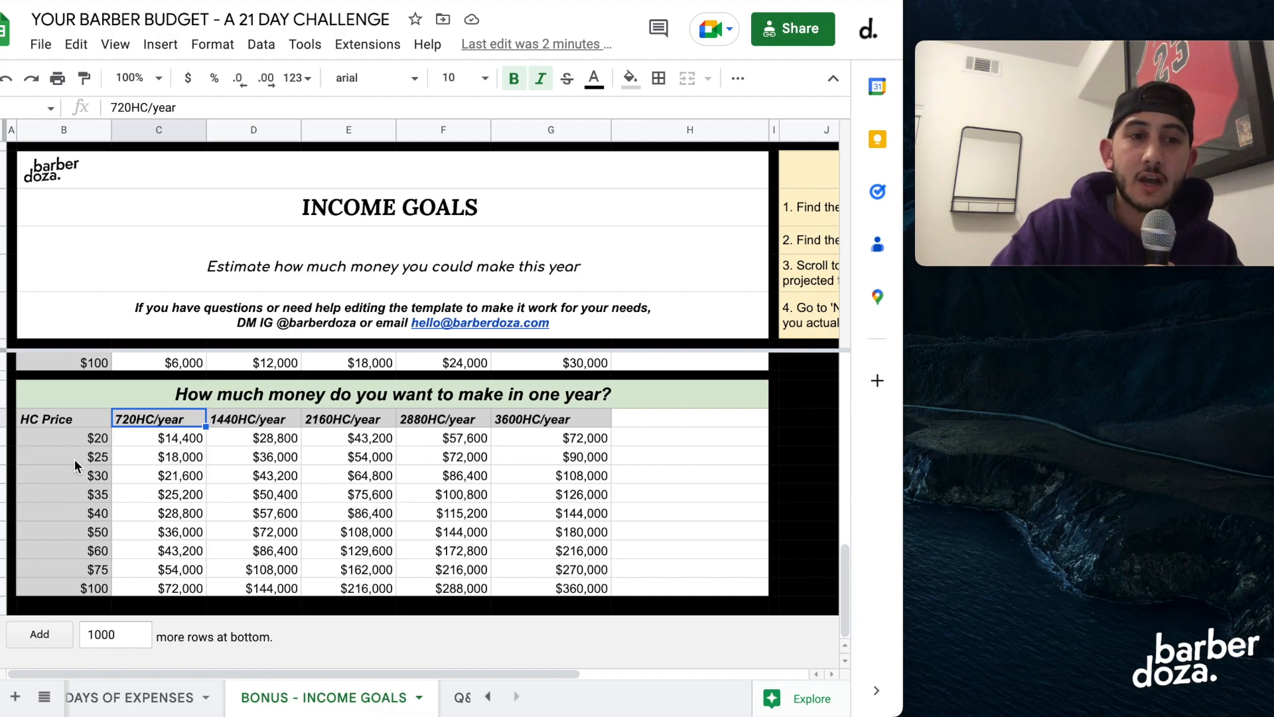
{"action": "left_click", "coordinate": [72, 522]}
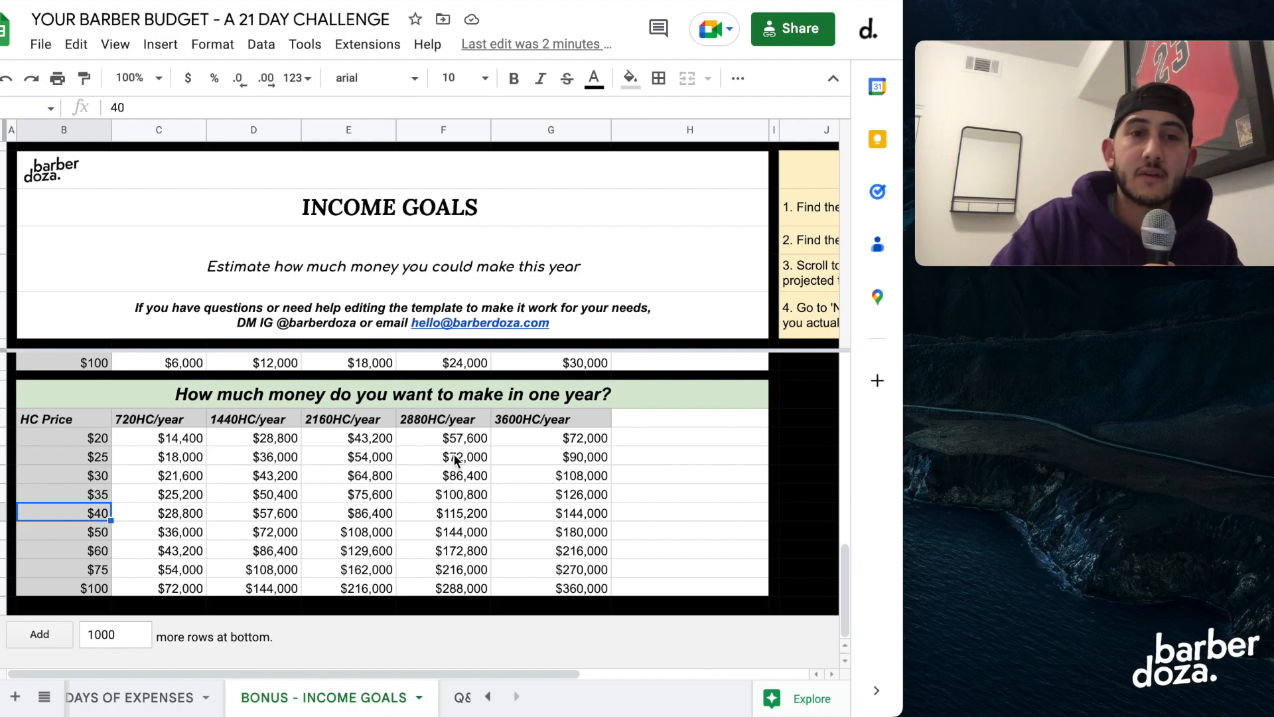
View the contact details on the Q&A sheet and return to the 21 DAY SUMMARY sheet.
{"action": "scroll", "coordinate": [371, 696], "scroll_direction": "right", "scroll_amount": 2}
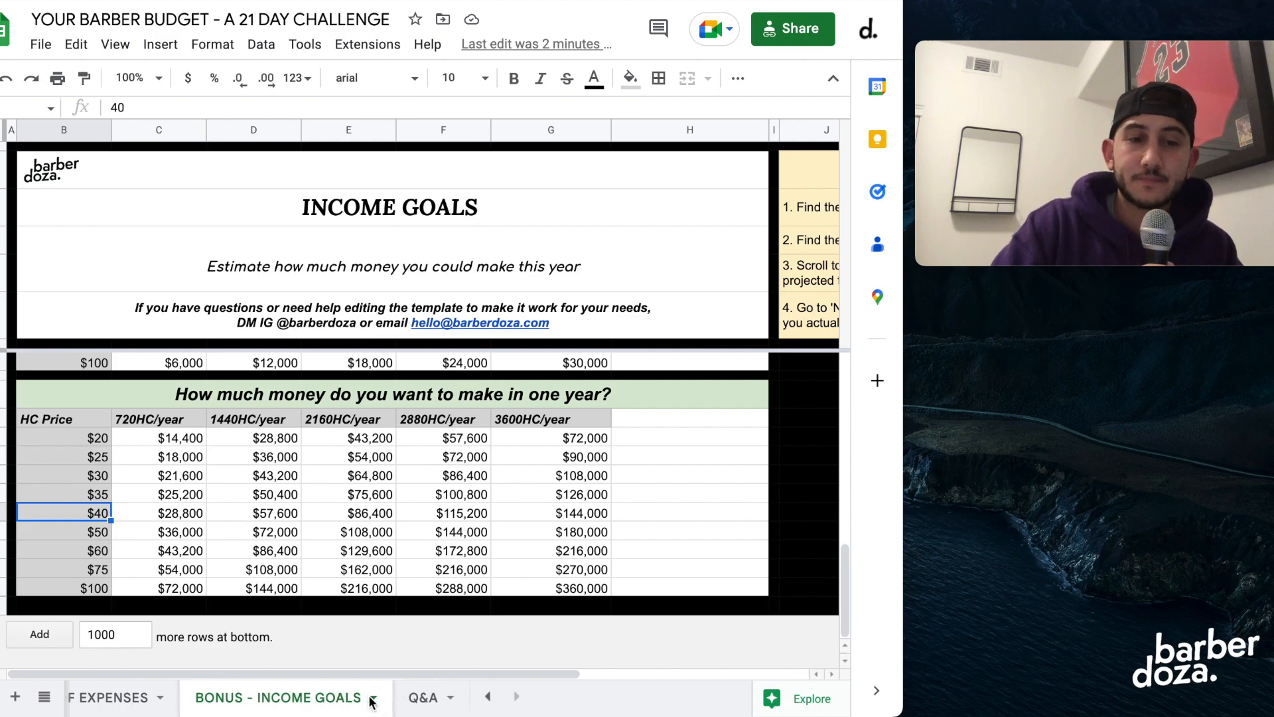
{"action": "left_click", "coordinate": [417, 698]}
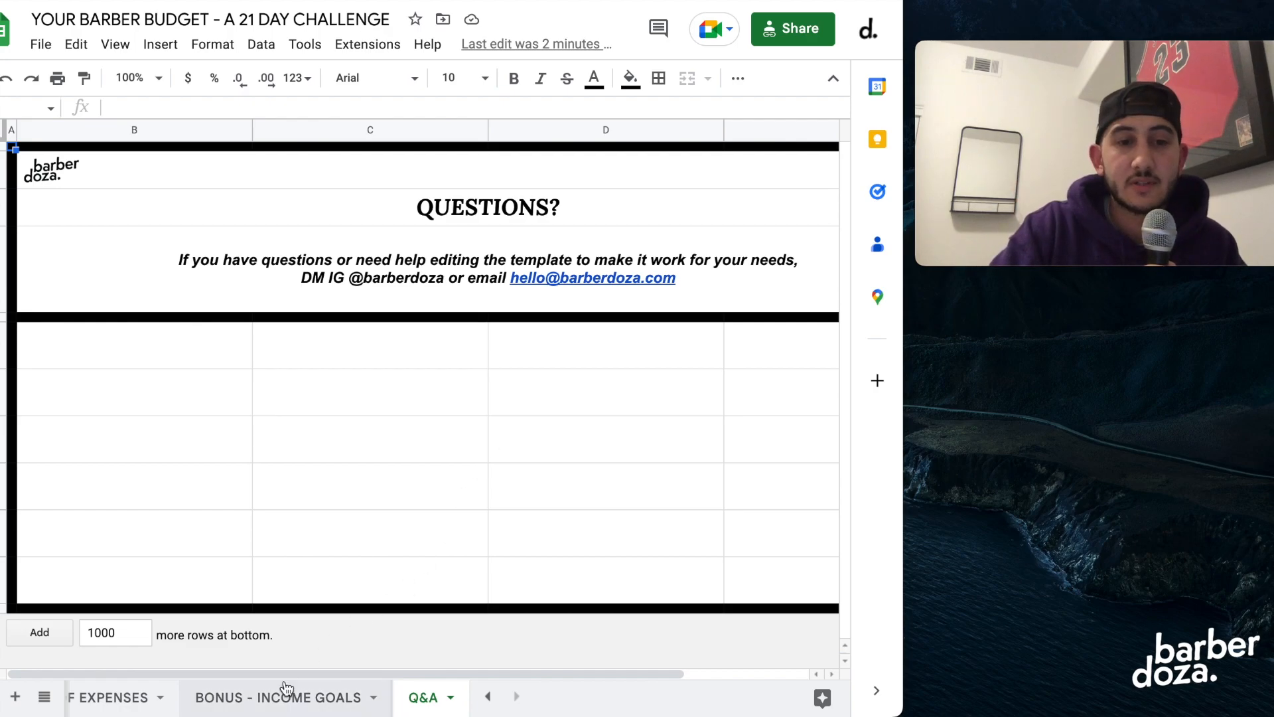
{"action": "scroll", "coordinate": [282, 700], "scroll_direction": "left", "scroll_amount": 2}
{"action": "scroll", "coordinate": [282, 700], "scroll_direction": "left", "scroll_amount": 2}
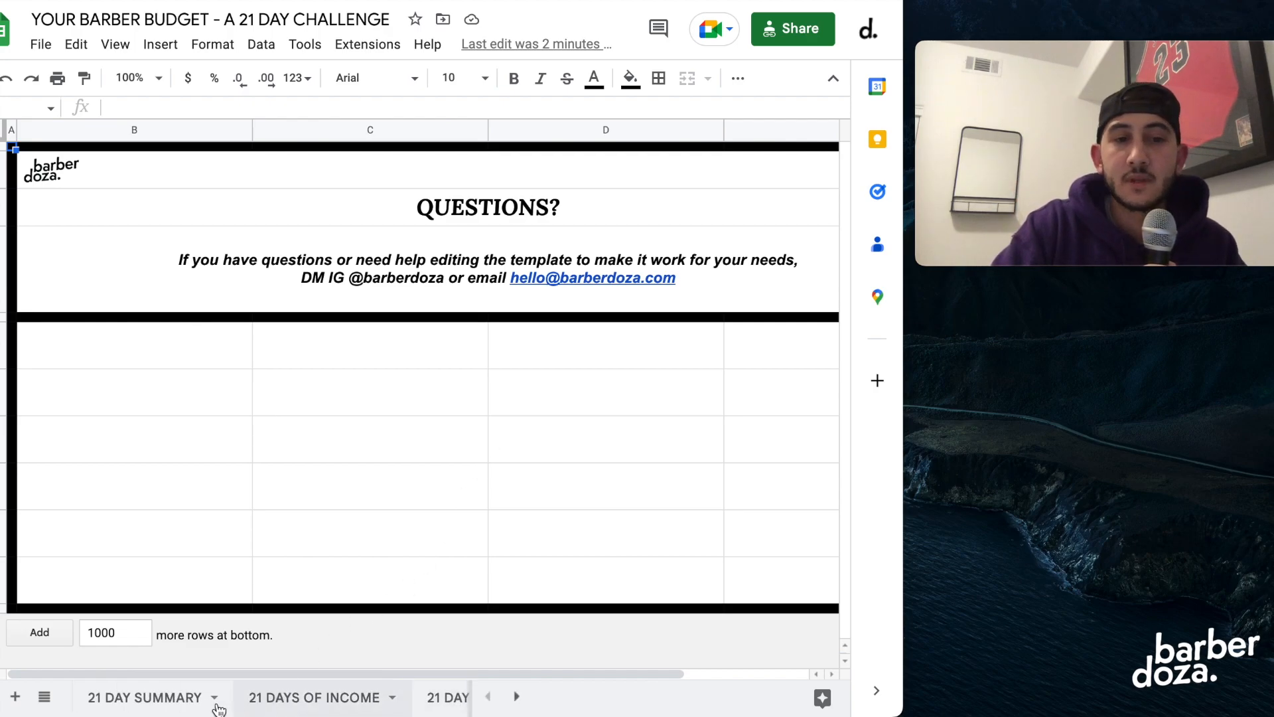
{"action": "left_click", "coordinate": [166, 706]}
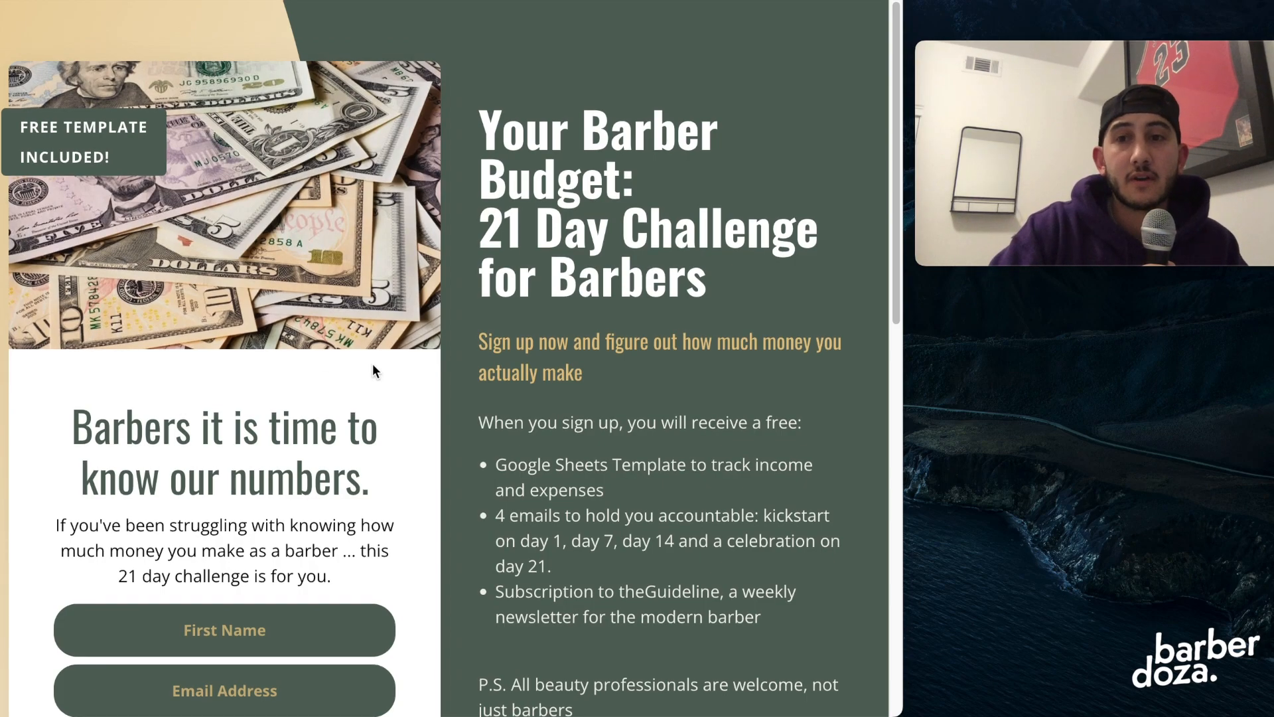
Find the sign-up form on the 21 Day Challenge for Barbers page and activate its First Name field.
{"action": "scroll", "coordinate": [372, 365], "scroll_direction": "down", "scroll_amount": 2}
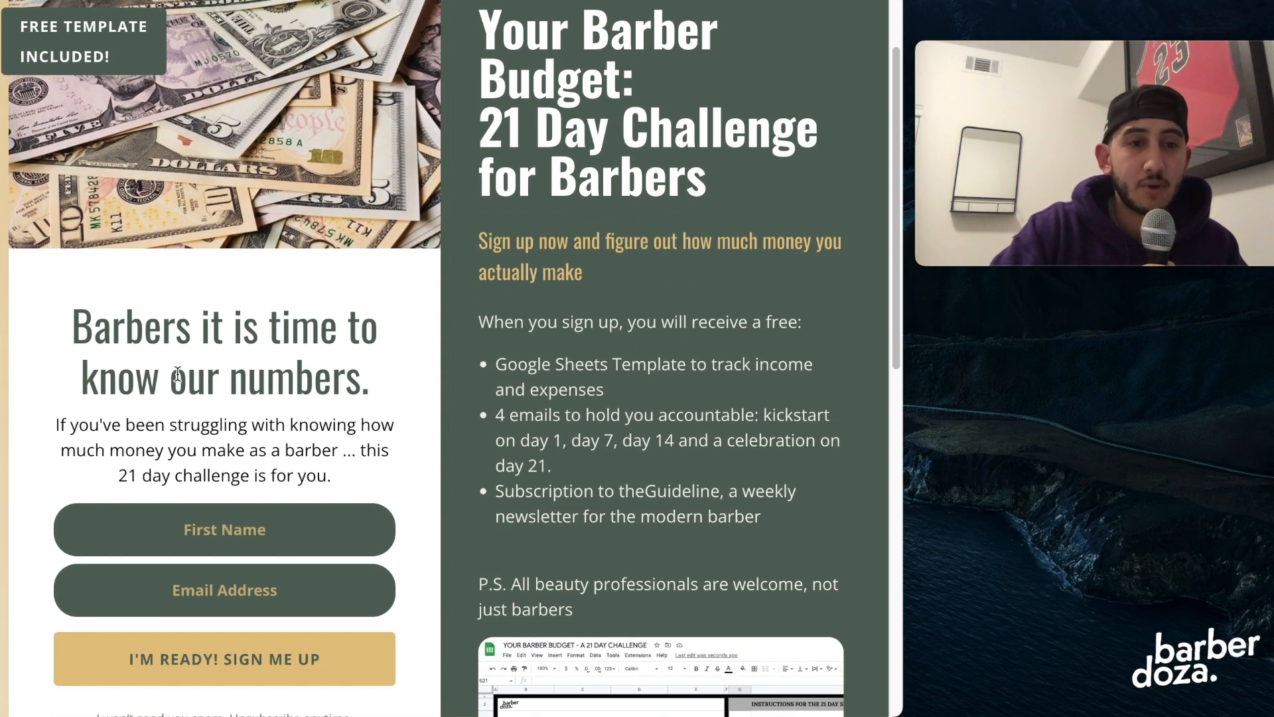
{"action": "scroll", "coordinate": [178, 373], "scroll_direction": "down", "scroll_amount": 3}
{"action": "left_click", "coordinate": [275, 368]}
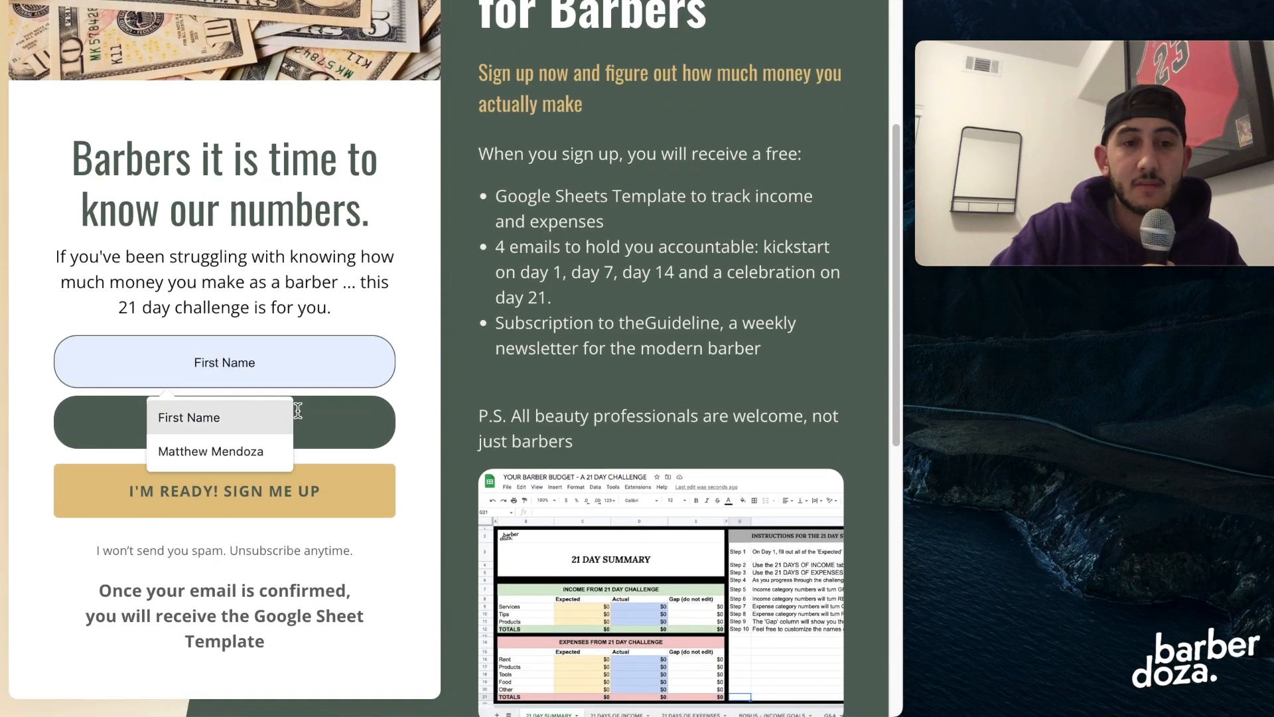